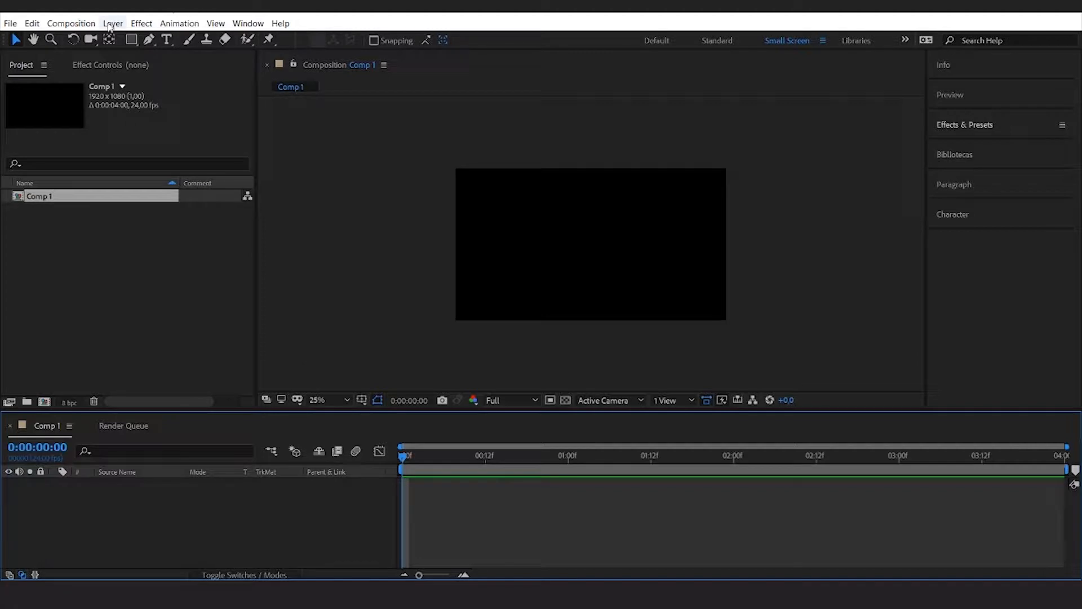
left_click(112, 23)
mouse_move(129, 38)
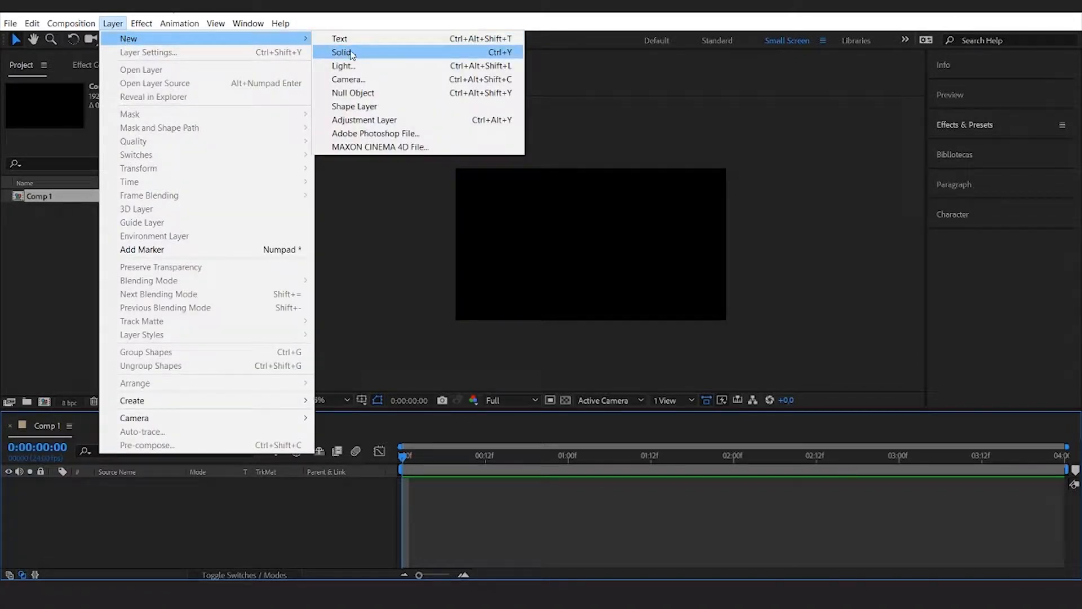
left_click(258, 503)
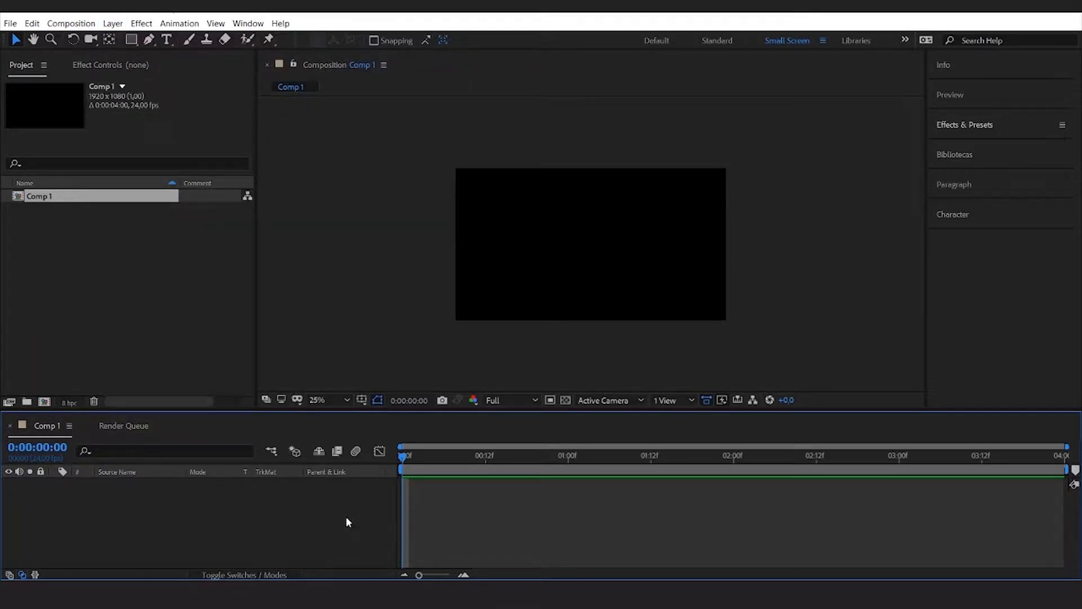
Add a dark gray solid layer of 1920 x 1080 px with the default settings to Comp 1
right_click(214, 515)
mouse_move(262, 388)
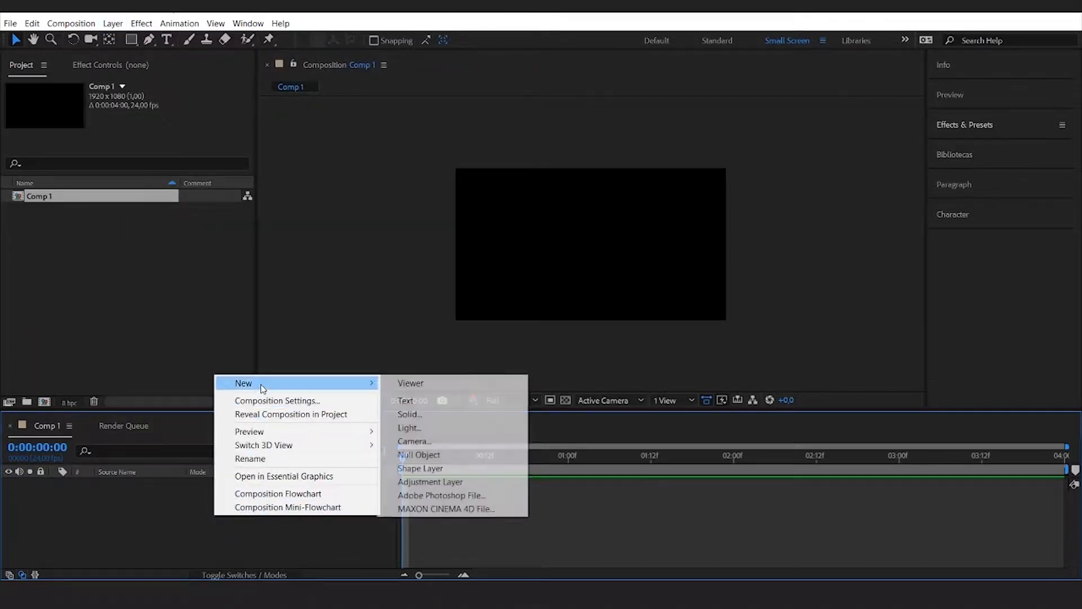
left_click(431, 413)
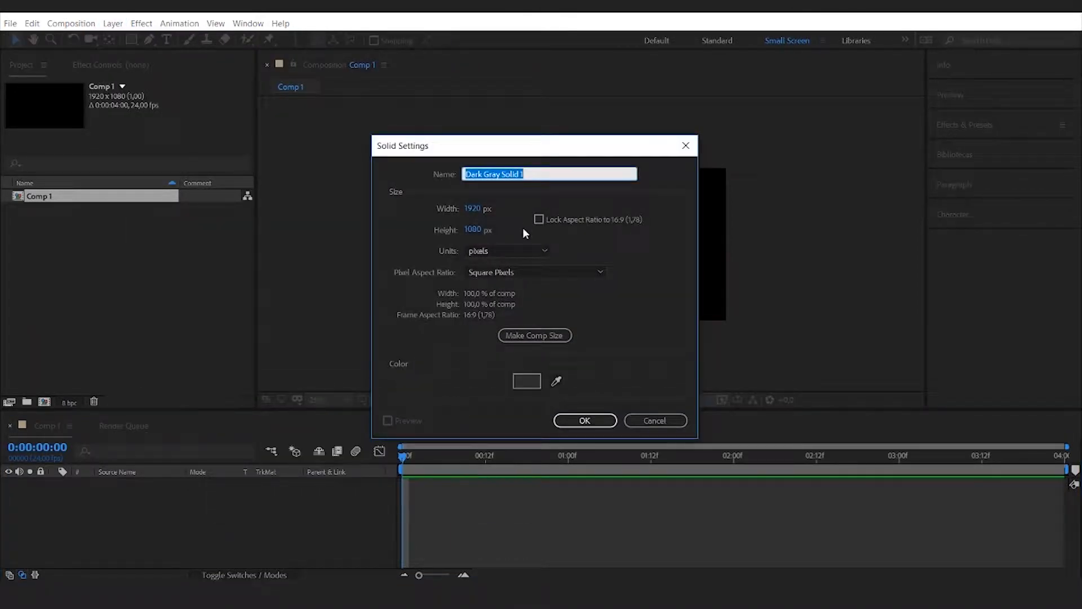
left_click_drag(550, 152, 359, 139)
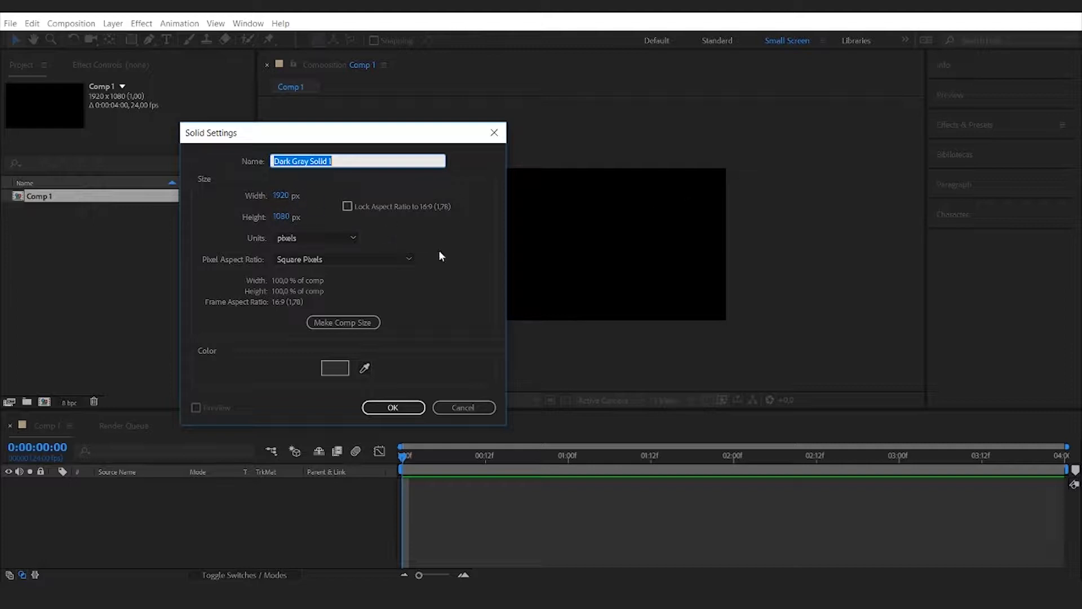
left_click(404, 412)
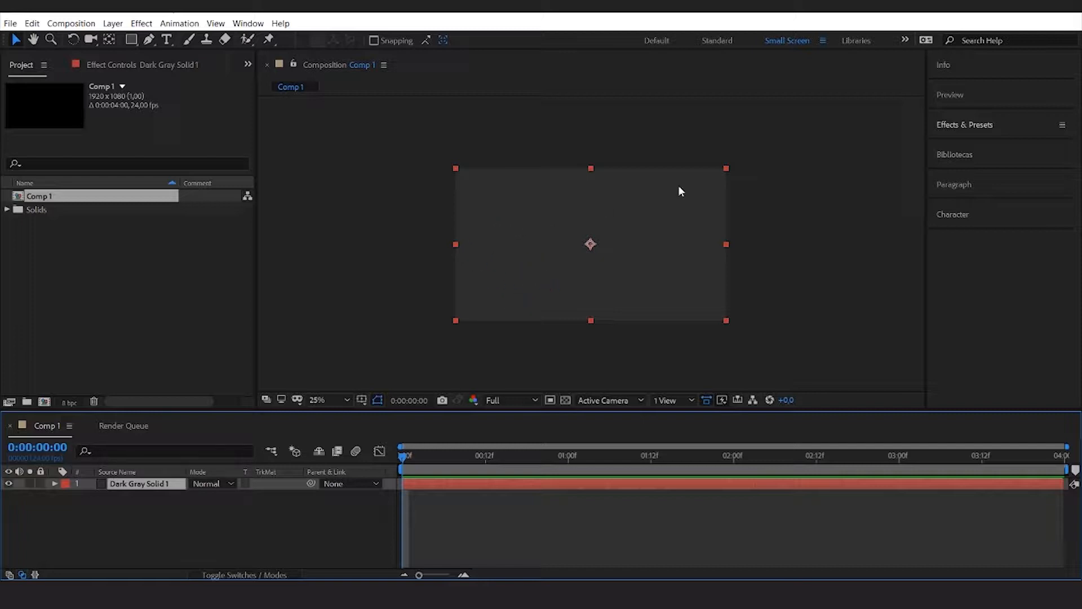
Find the Cell Pattern effect by searching for "cell" and apply it to the dark gray solid
left_click(958, 127)
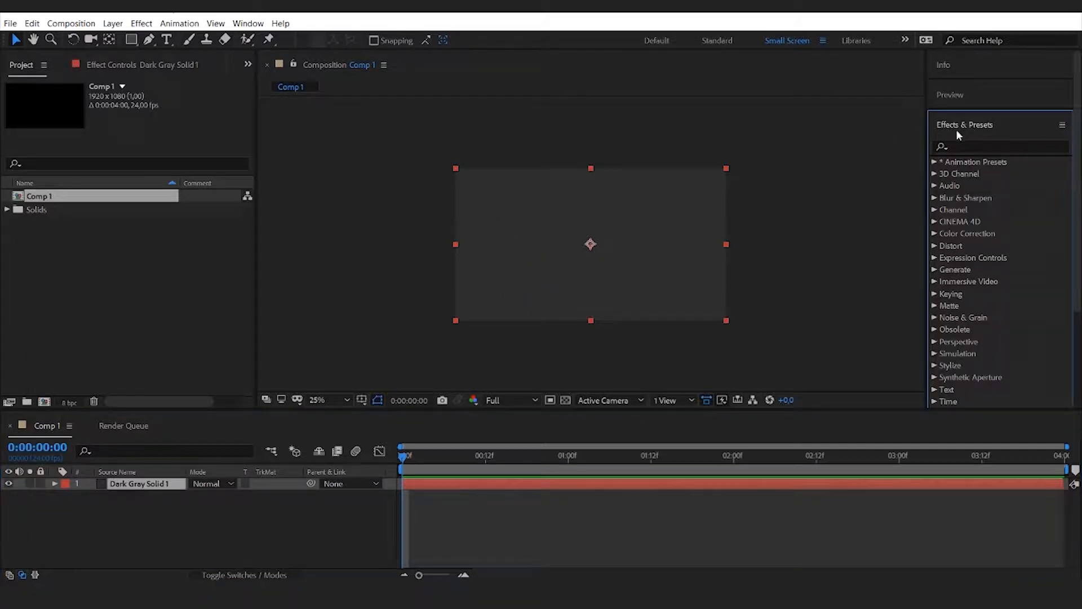
left_click(978, 146)
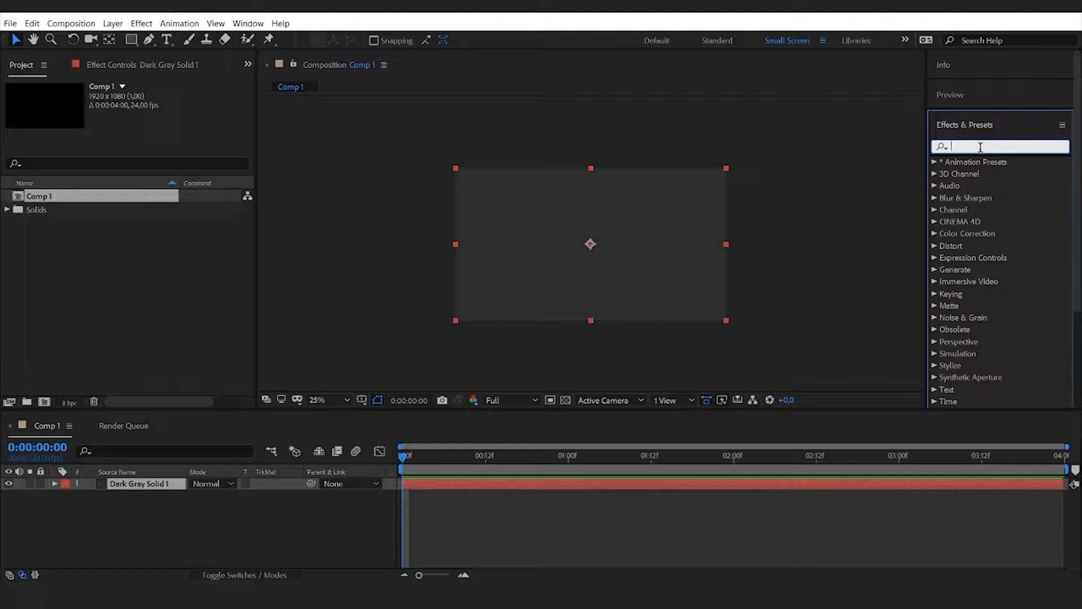
type("cell")
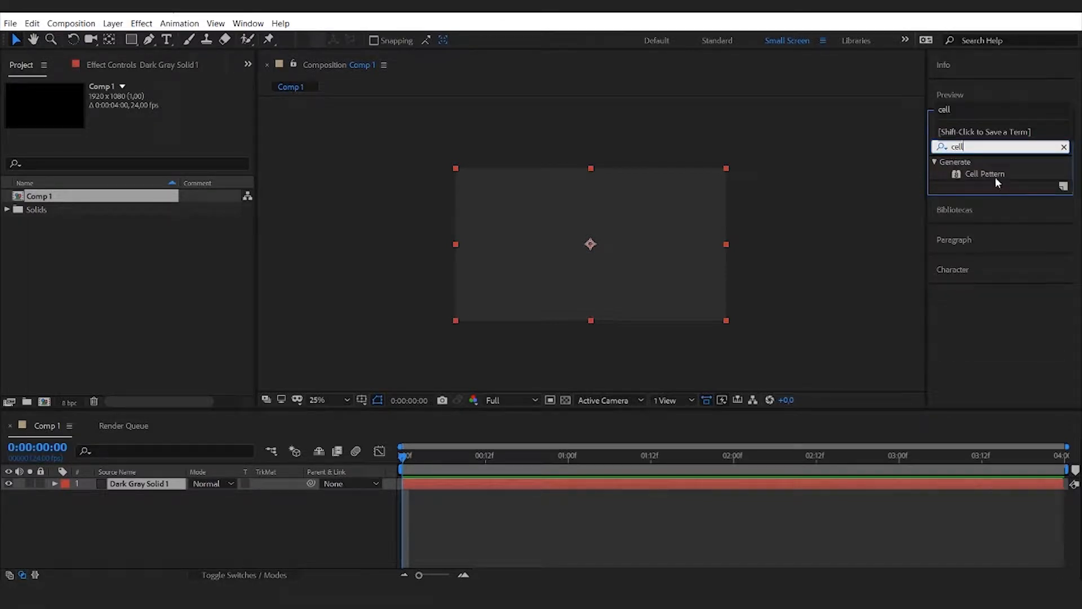
left_click_drag(994, 176, 671, 231)
key("period")
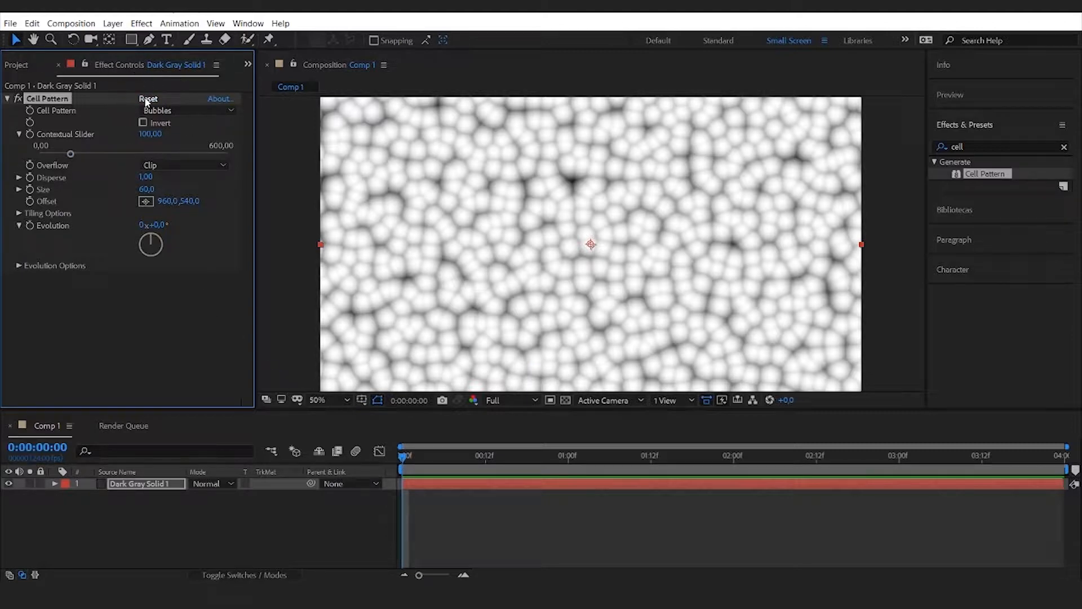
Try the Crystals and Tubular cell patterns, and return the pattern to Bubbles
left_click(181, 112)
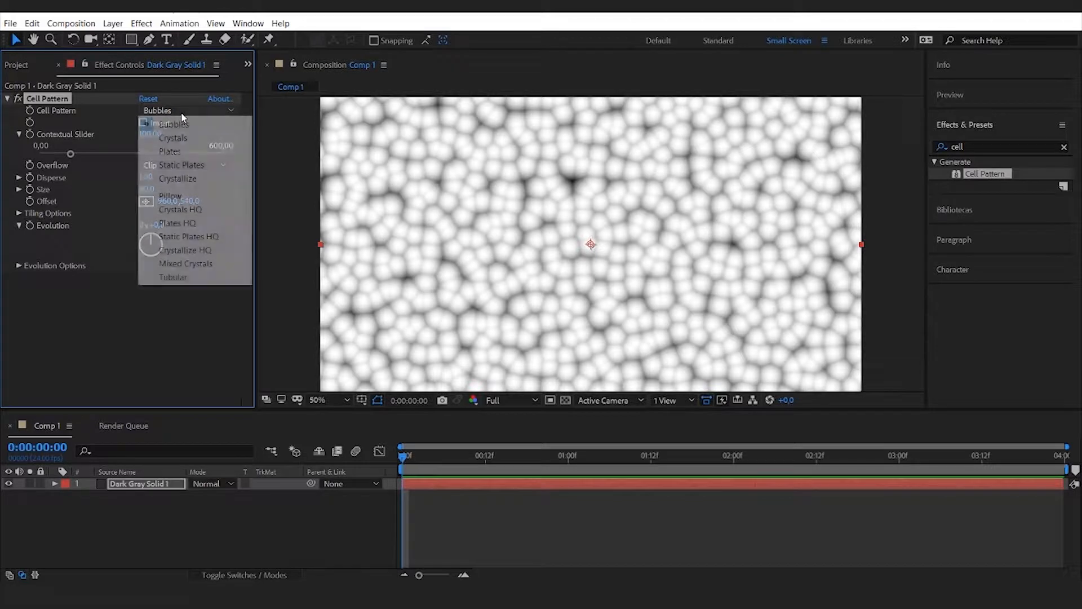
left_click(169, 124)
left_click(191, 109)
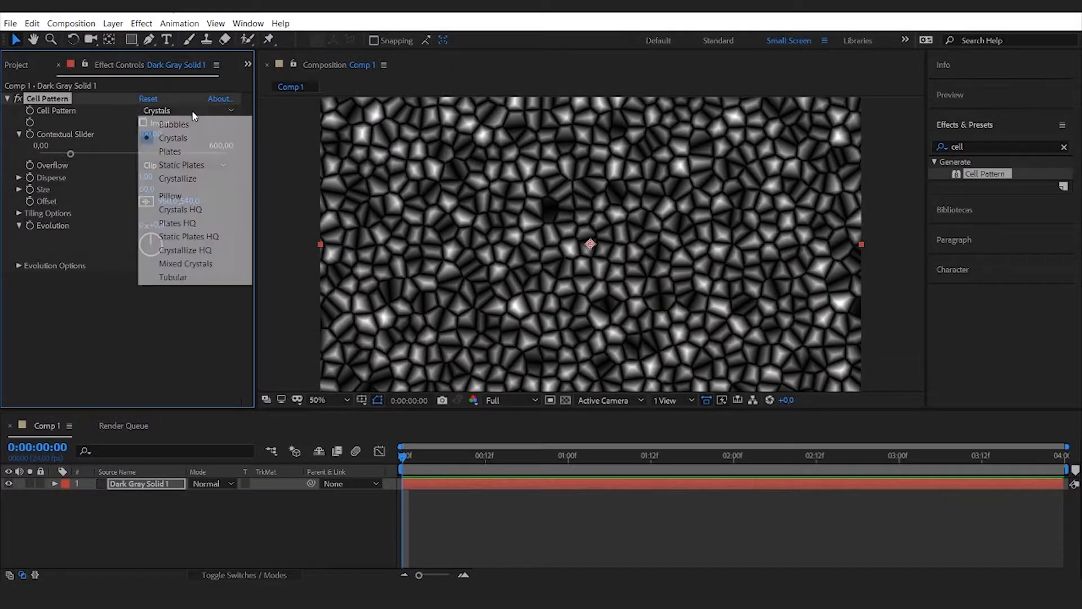
left_click(193, 276)
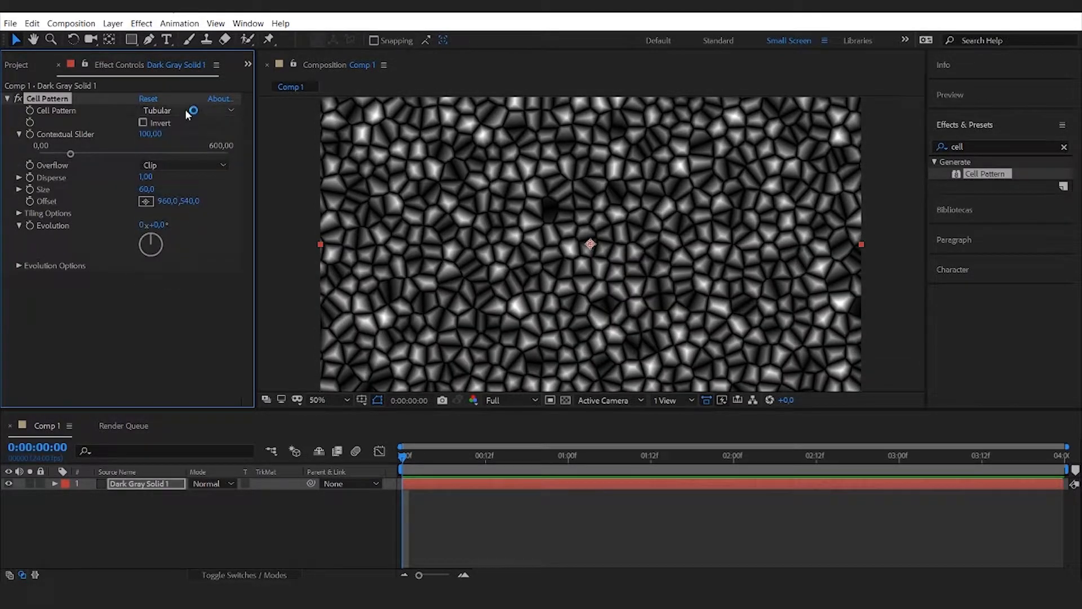
left_click(185, 109)
left_click(169, 122)
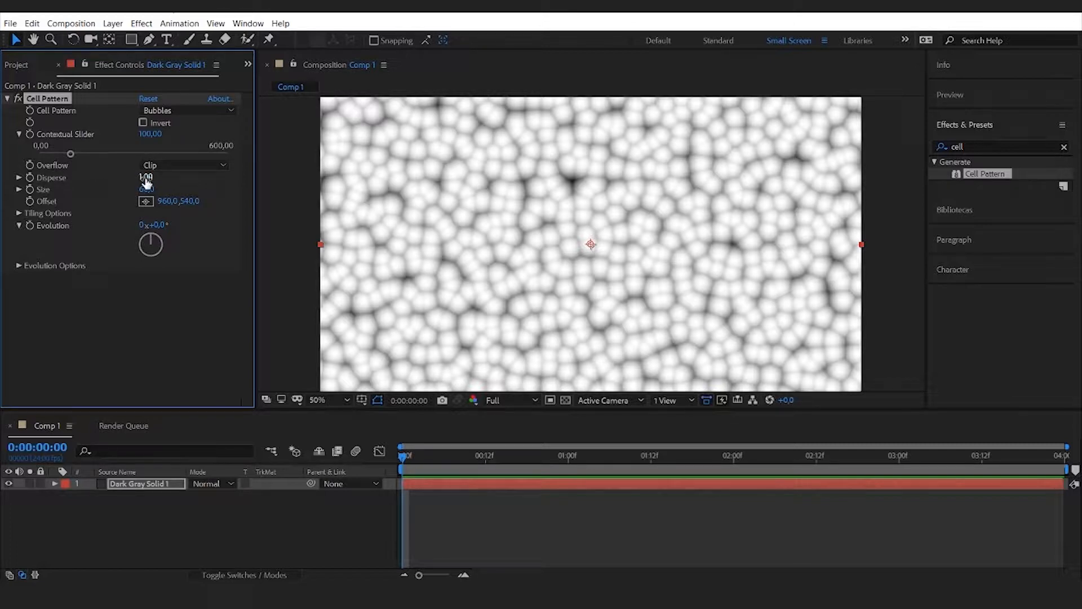
Set the Cell Pattern's Disperse to 1.50 and keyframe Evolution from 0 at the first frame to 4 revolutions at 0:00:03:23
left_click_drag(145, 178, 191, 172)
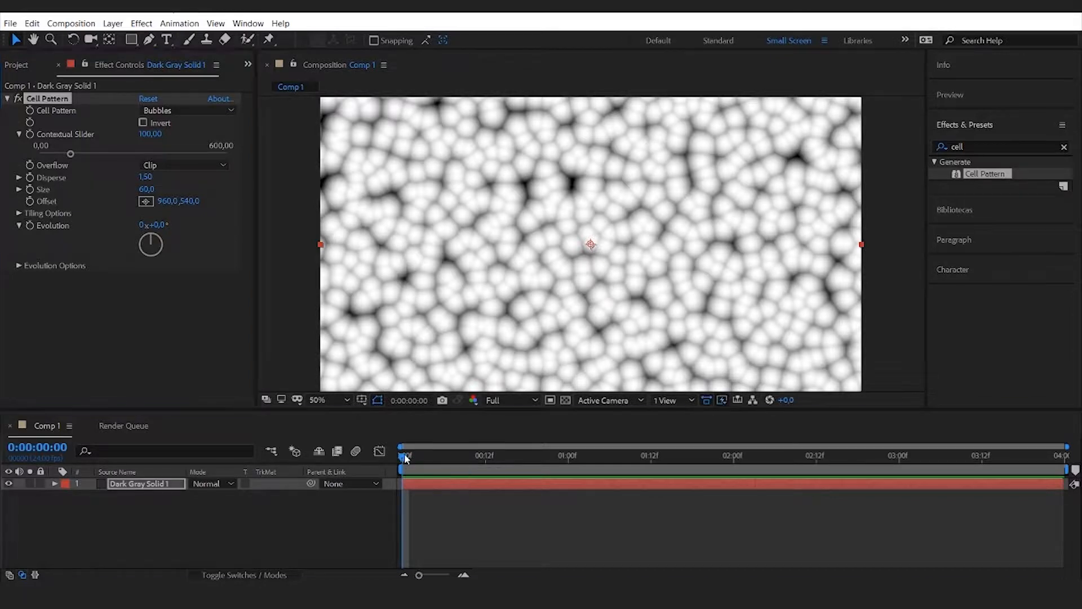
mouse_move(408, 462)
left_mouse_down()
mouse_move(899, 459)
mouse_move(836, 476)
mouse_move(452, 462)
mouse_move(947, 456)
mouse_move(402, 460)
left_mouse_up()
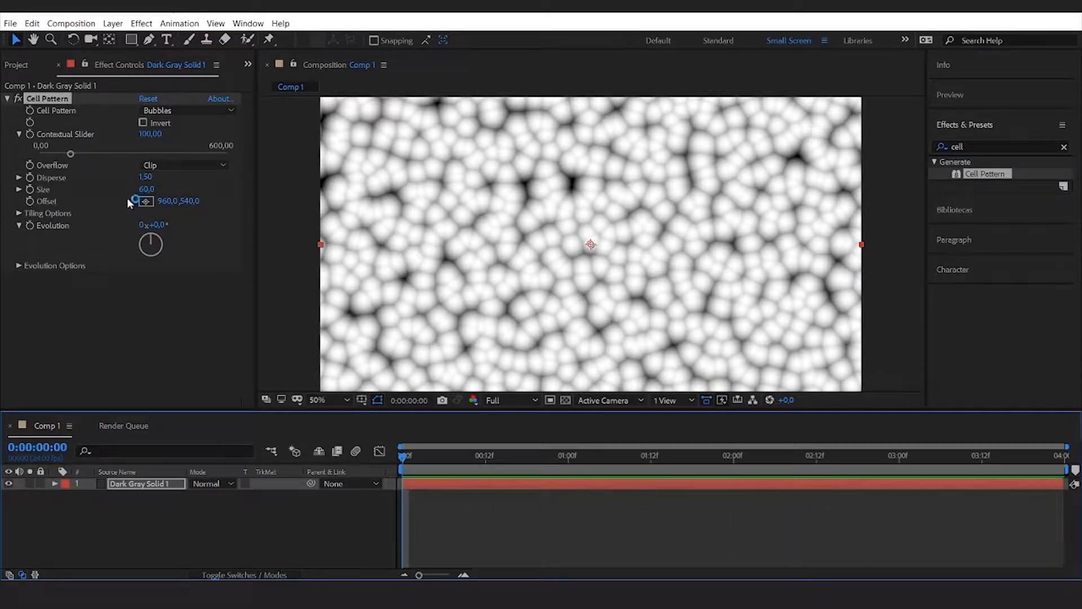
left_click(29, 225)
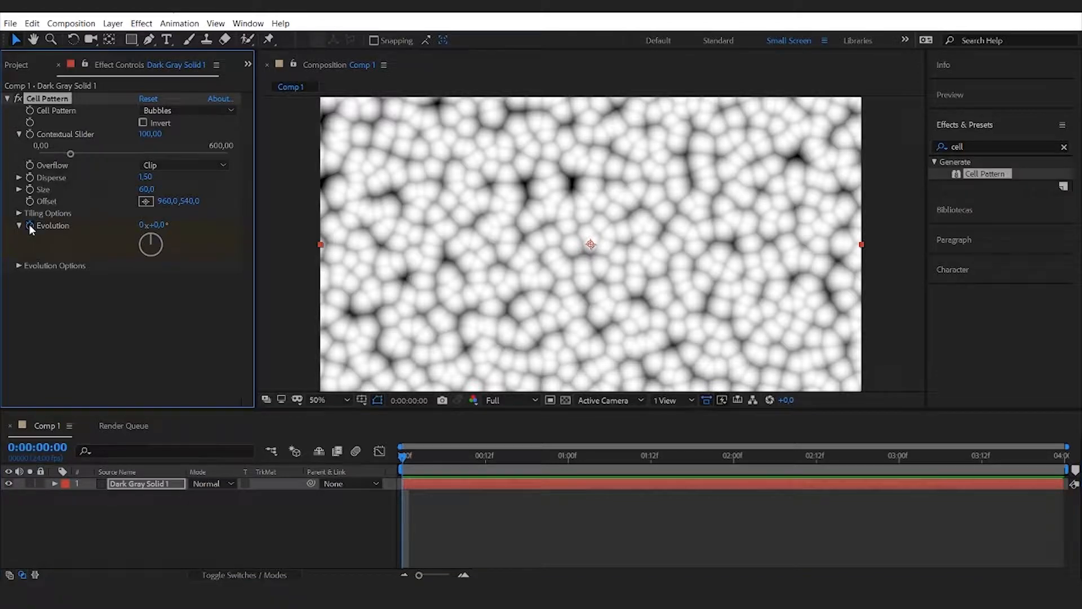
left_click_drag(402, 454, 1058, 458)
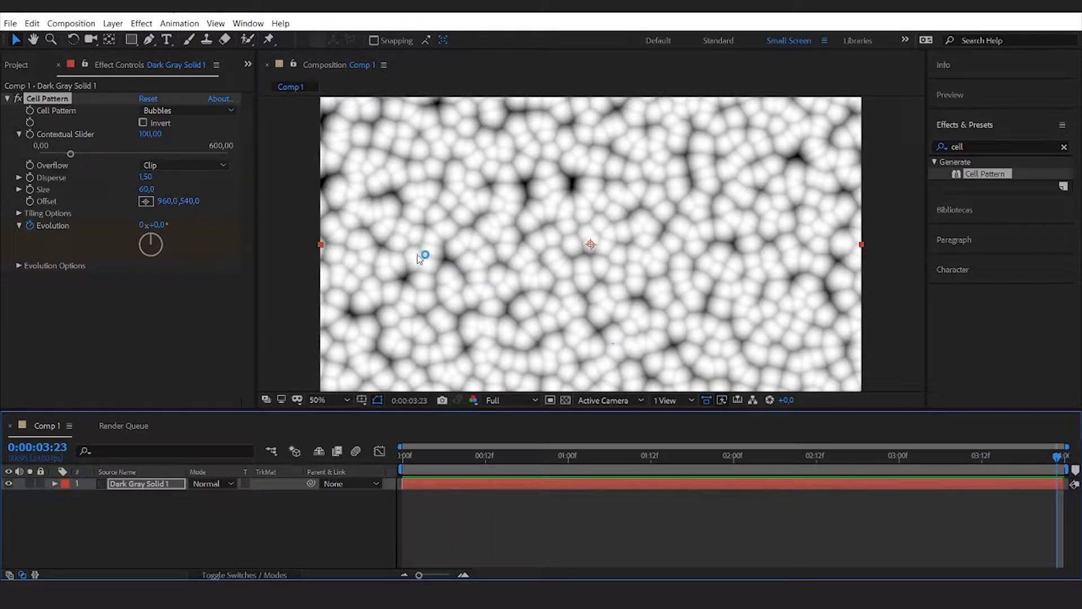
left_click(142, 225)
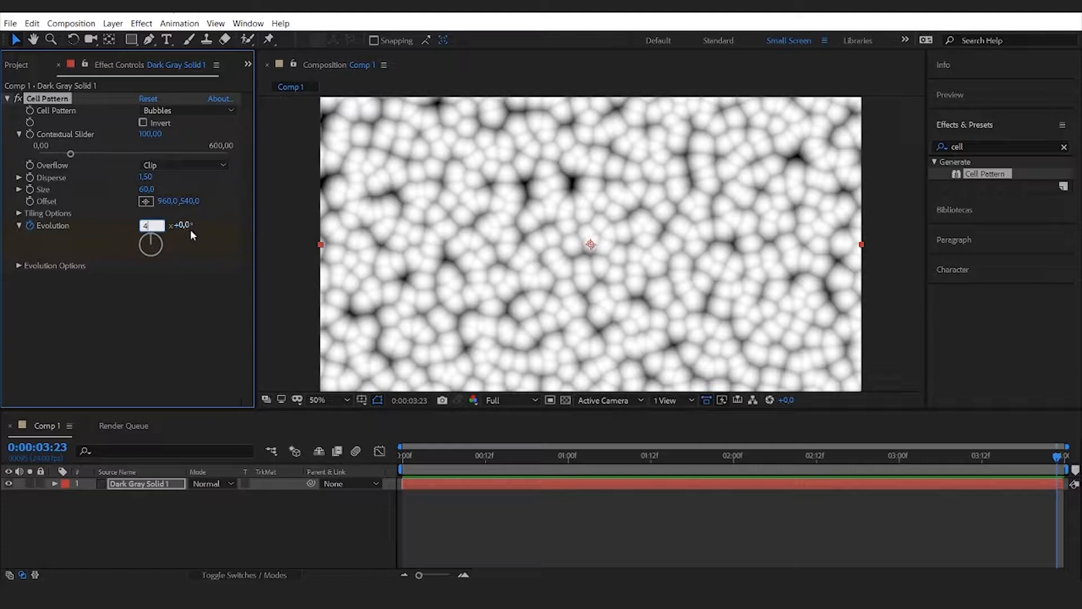
left_click(216, 230)
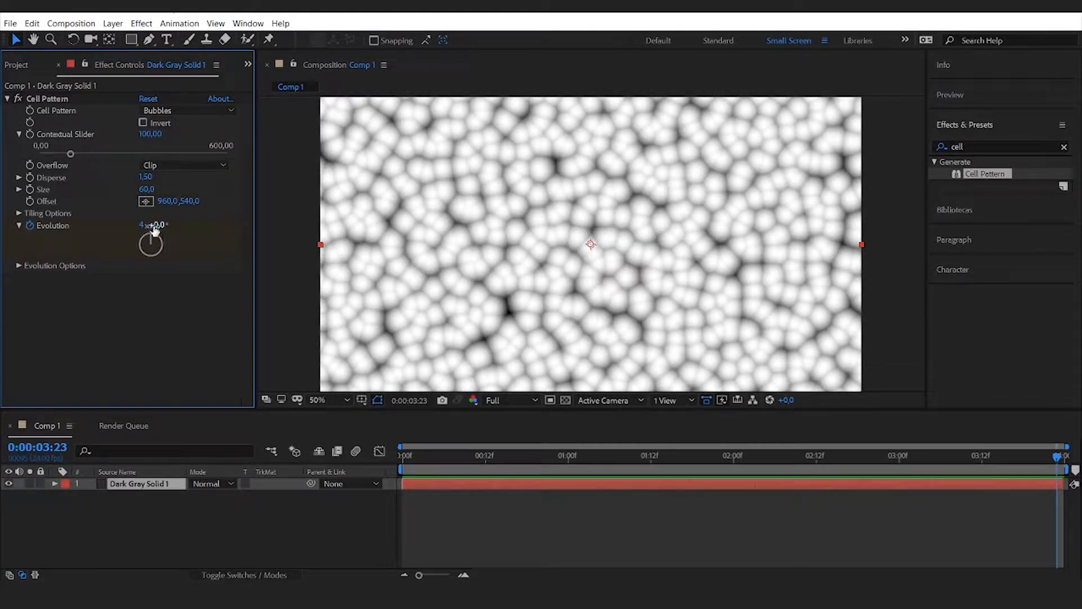
left_click_drag(1056, 462, 657, 458)
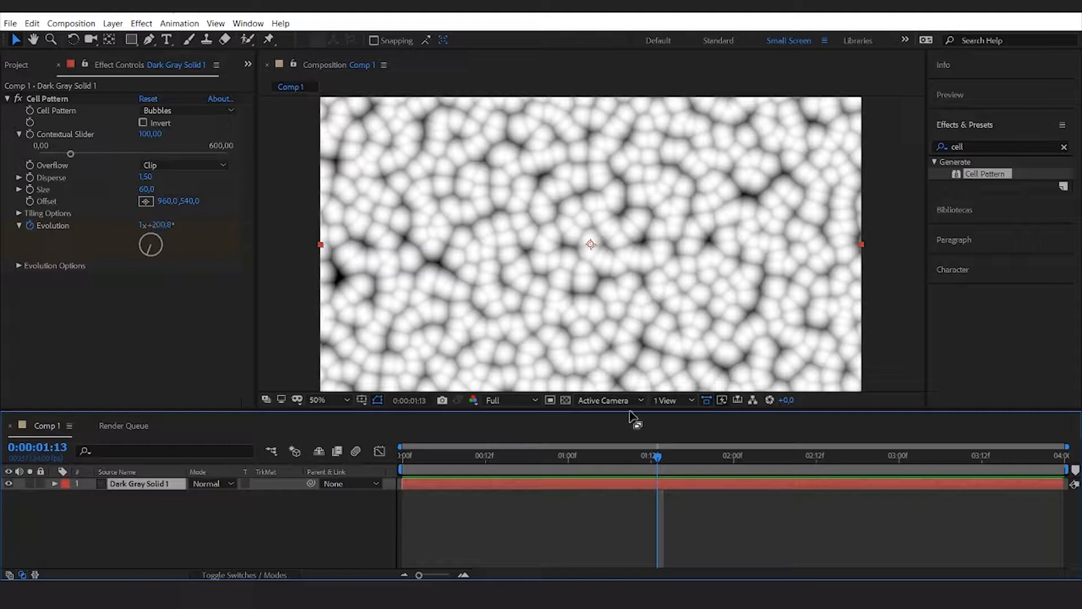
left_click_drag(657, 459, 440, 462)
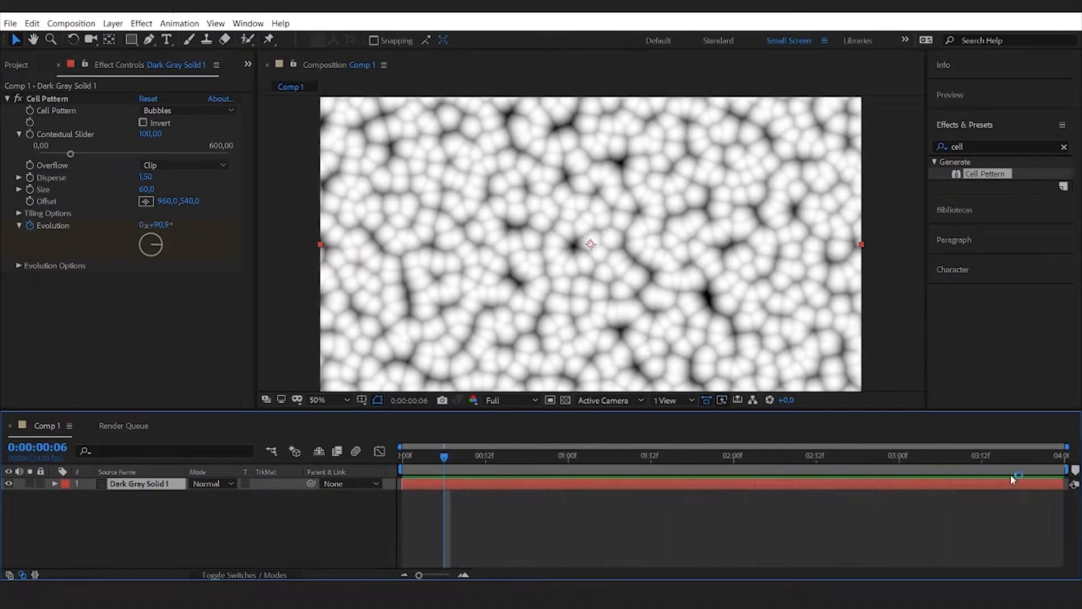
Find the Hue/Saturation effect by searching for "hue" and apply it to the dark gray solid
left_click(7, 99)
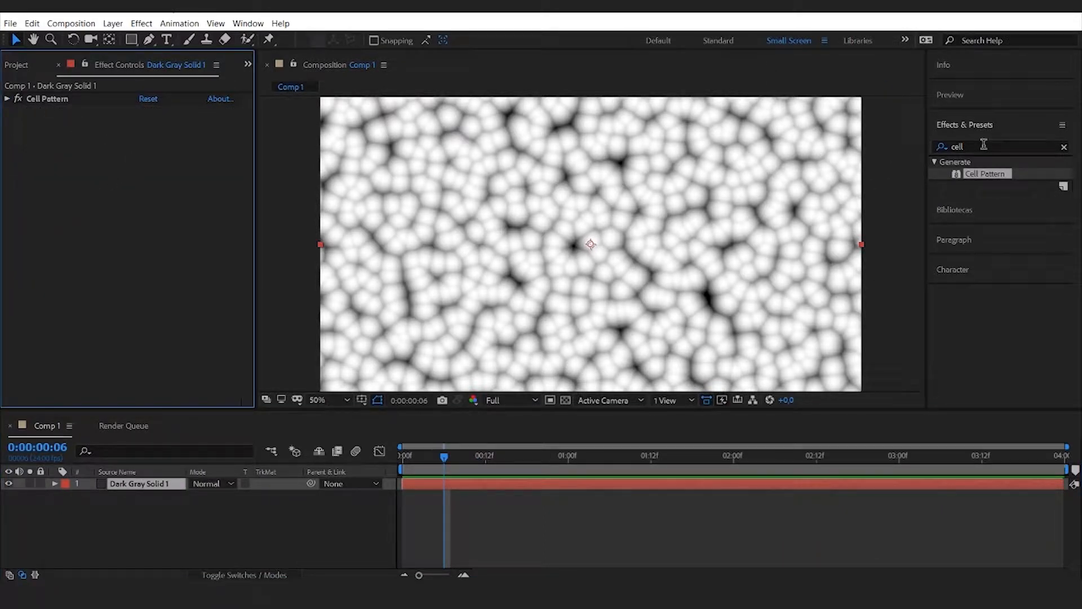
left_click_drag(980, 145, 950, 149)
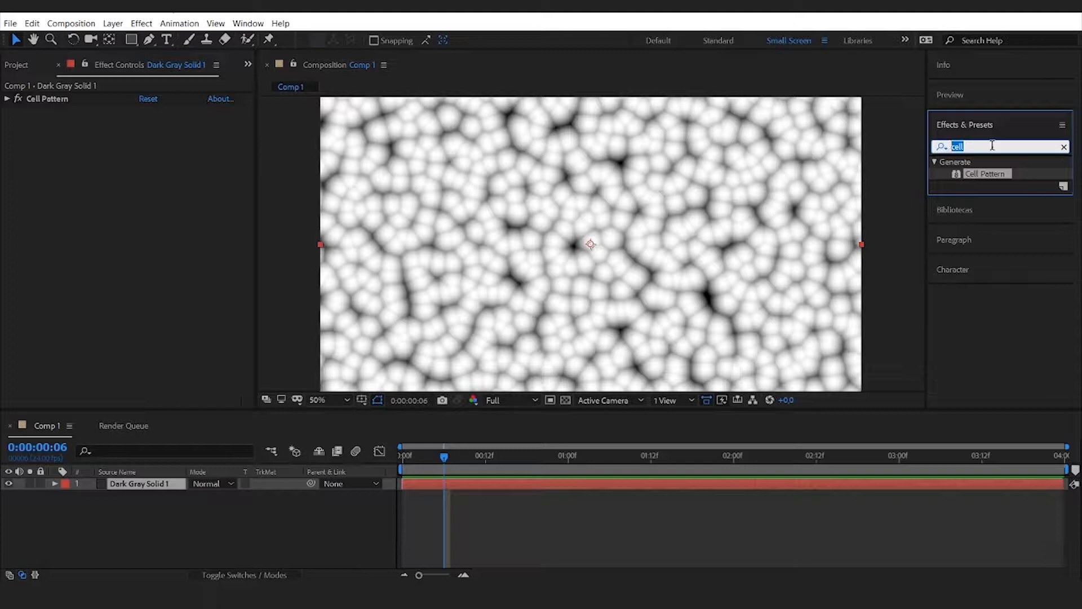
type("hue")
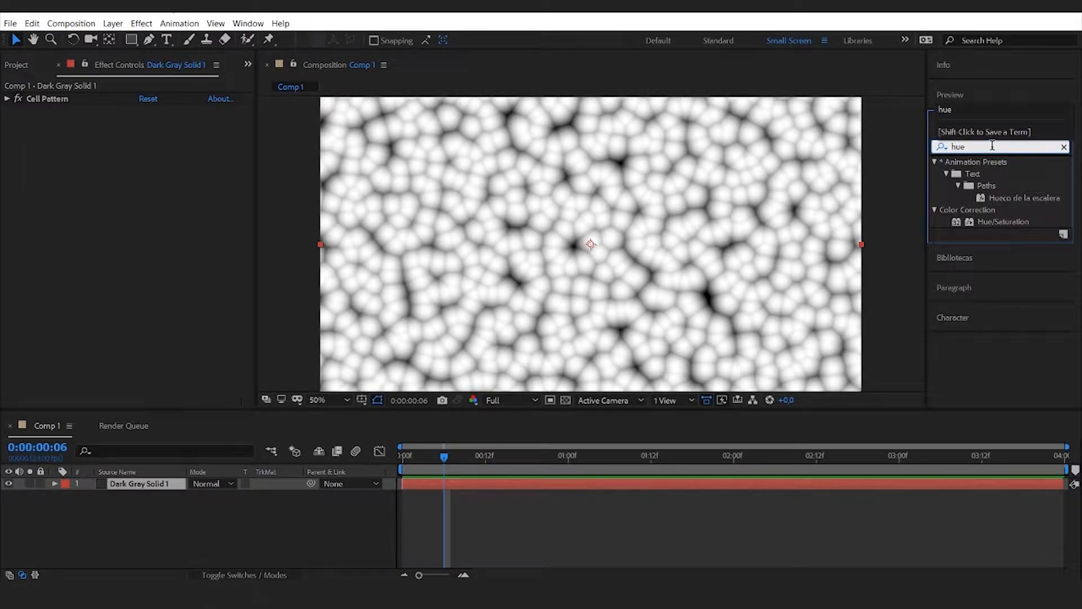
left_click(991, 221)
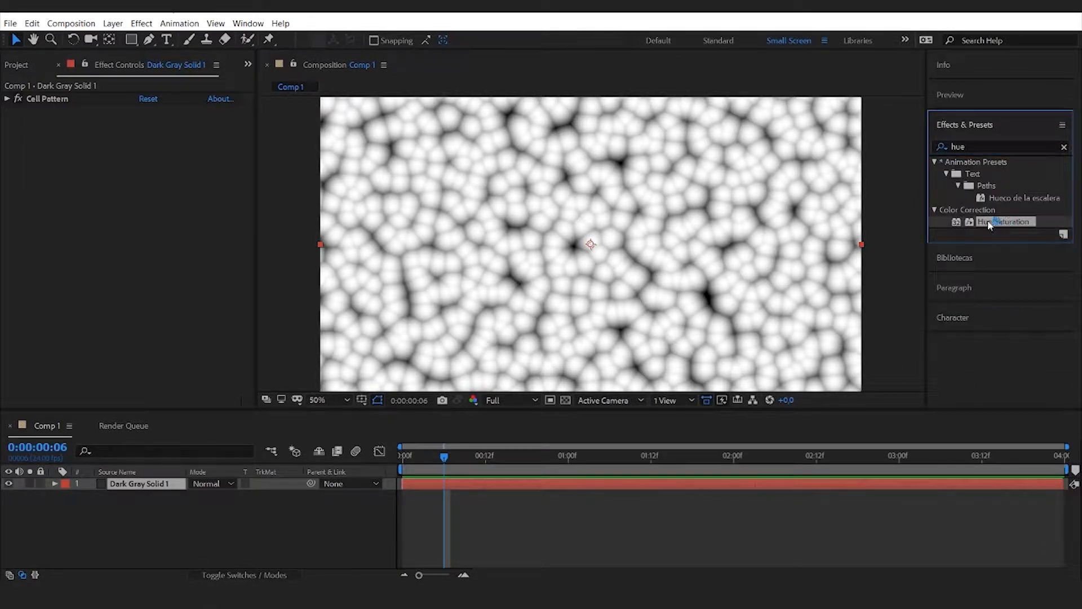
left_click_drag(1004, 225, 156, 486)
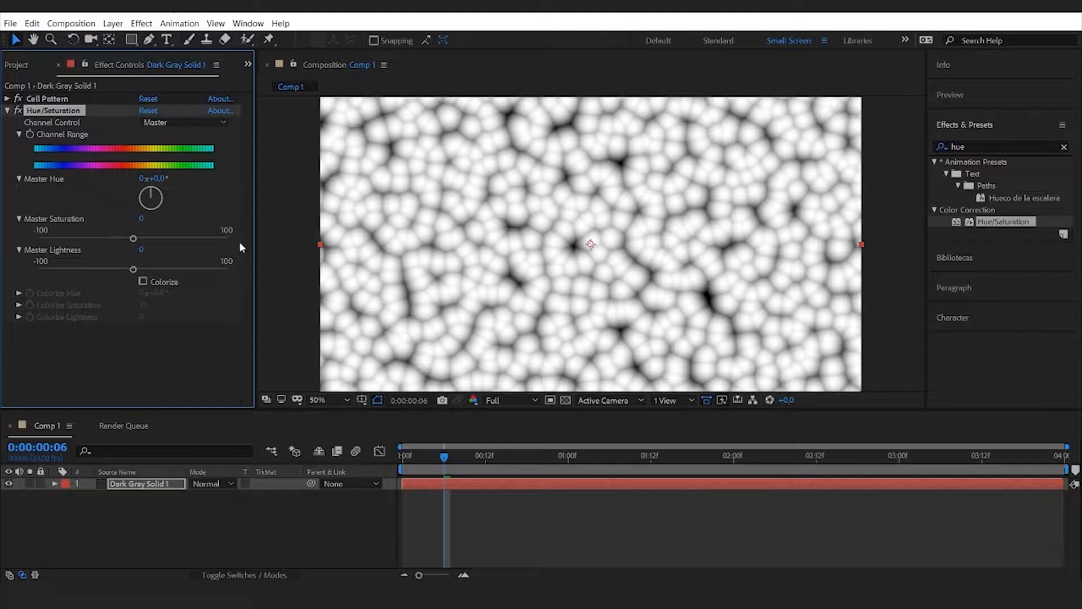
Enable Colorize in Hue/Saturation, with Colorize Saturation at 60 and Colorize Lightness at -19
left_click(143, 280)
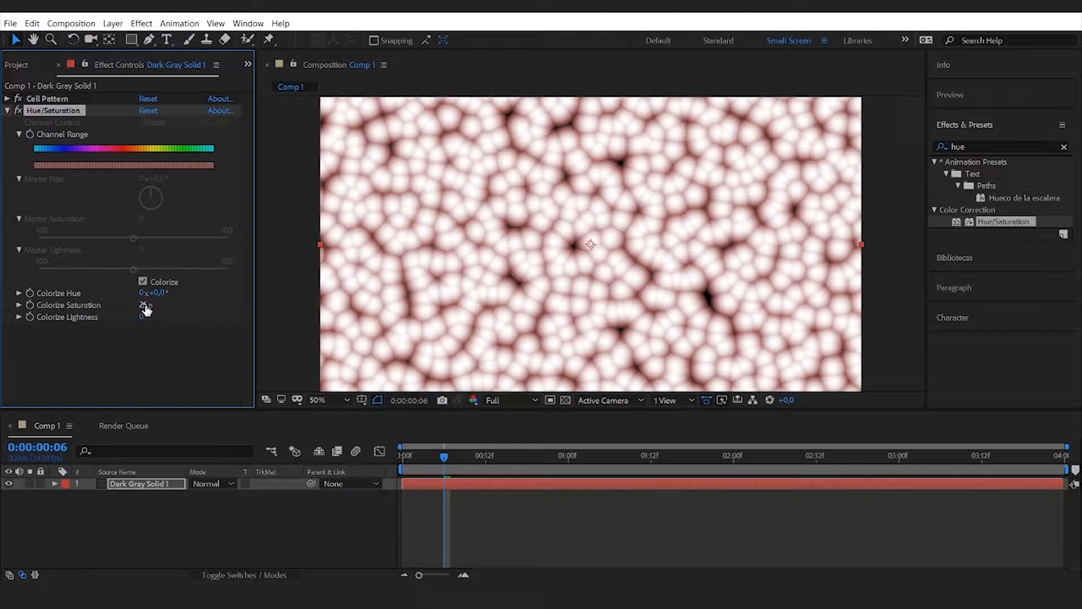
left_click_drag(143, 309, 166, 305)
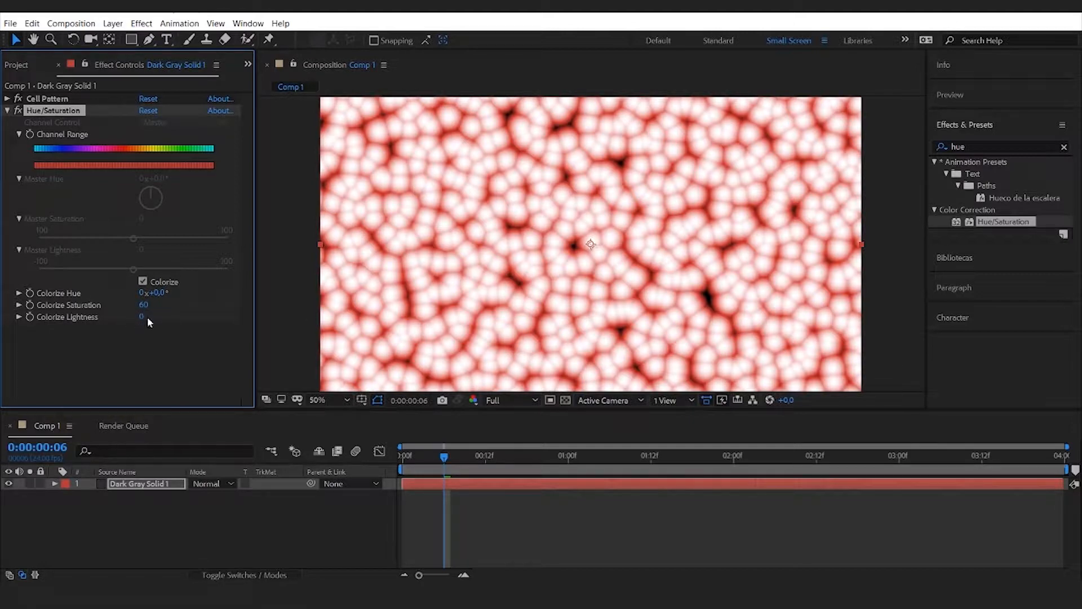
left_click_drag(146, 317, 131, 319)
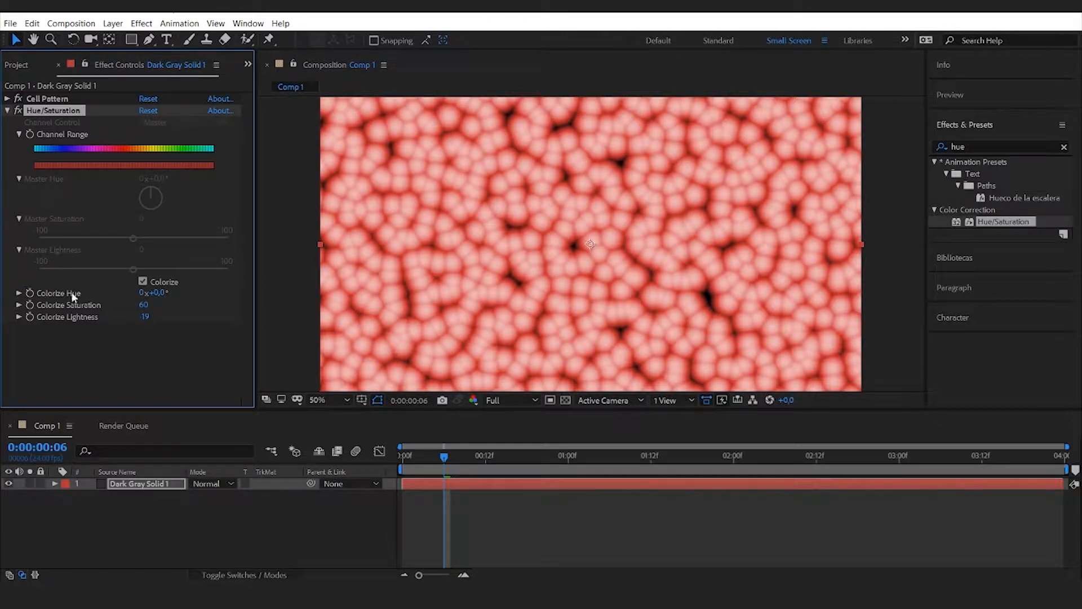
Set Colorize Hue to 129° for a green tint and preview the animation along the timeline
left_click(20, 293)
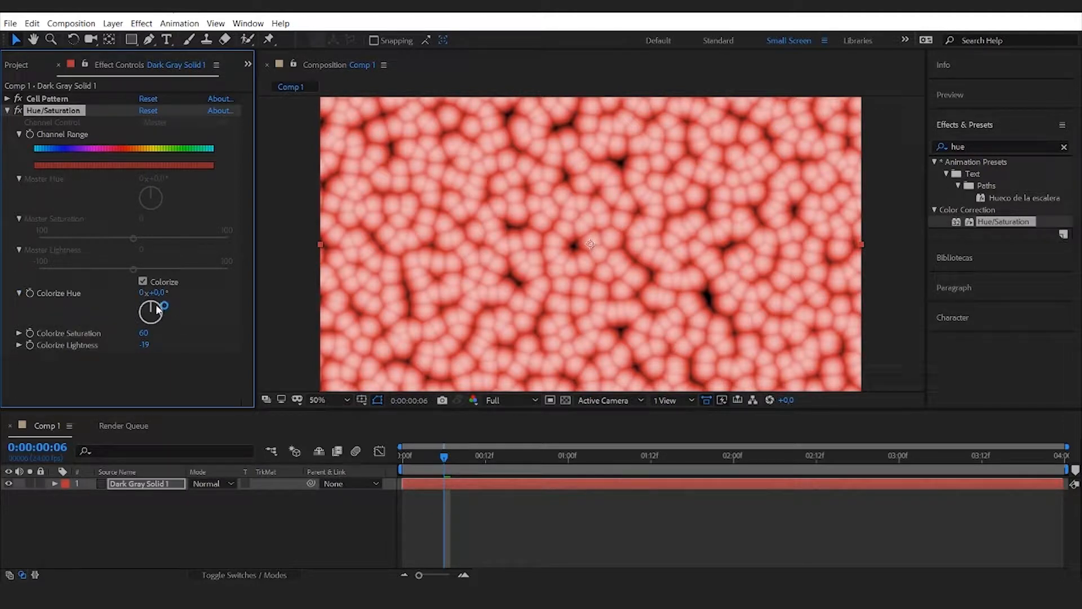
mouse_move(154, 307)
left_mouse_down()
mouse_move(161, 328)
mouse_move(110, 334)
mouse_move(120, 296)
mouse_move(149, 321)
mouse_move(157, 313)
mouse_move(152, 324)
left_mouse_up()
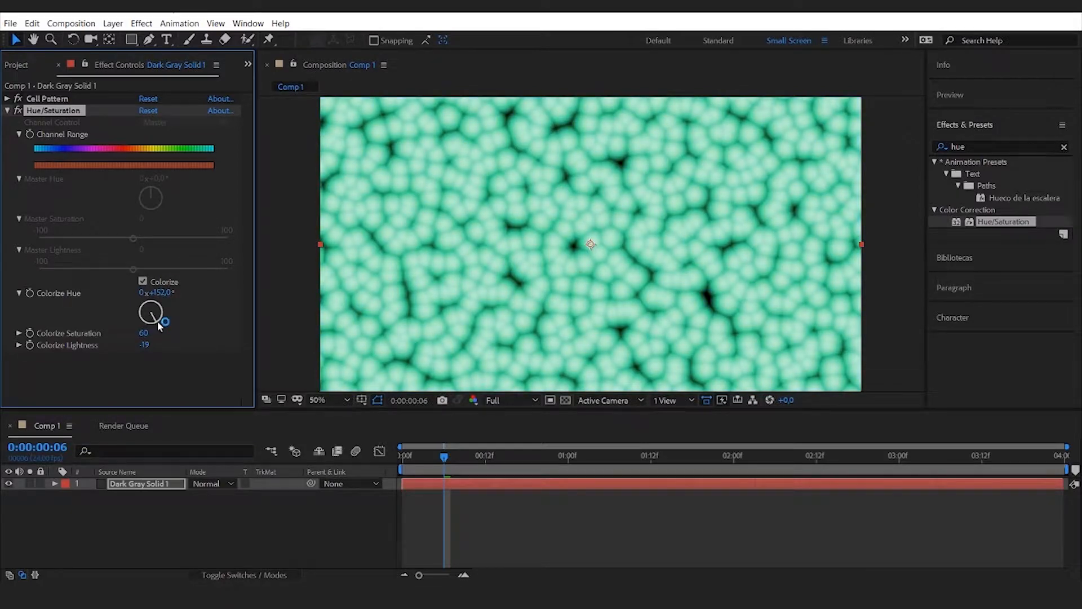
left_click_drag(159, 319, 158, 319)
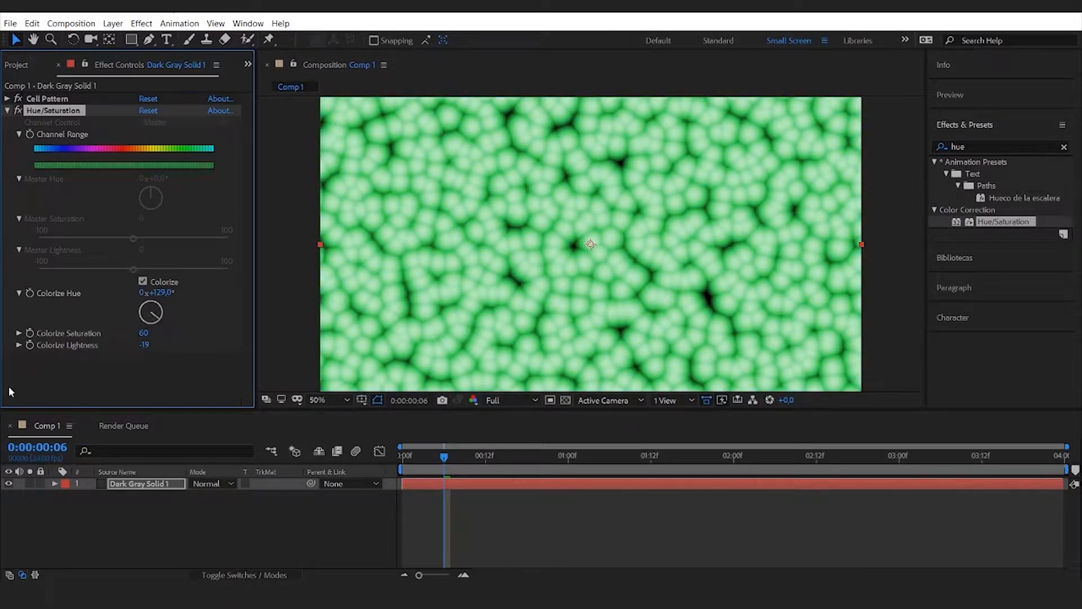
left_click(19, 293)
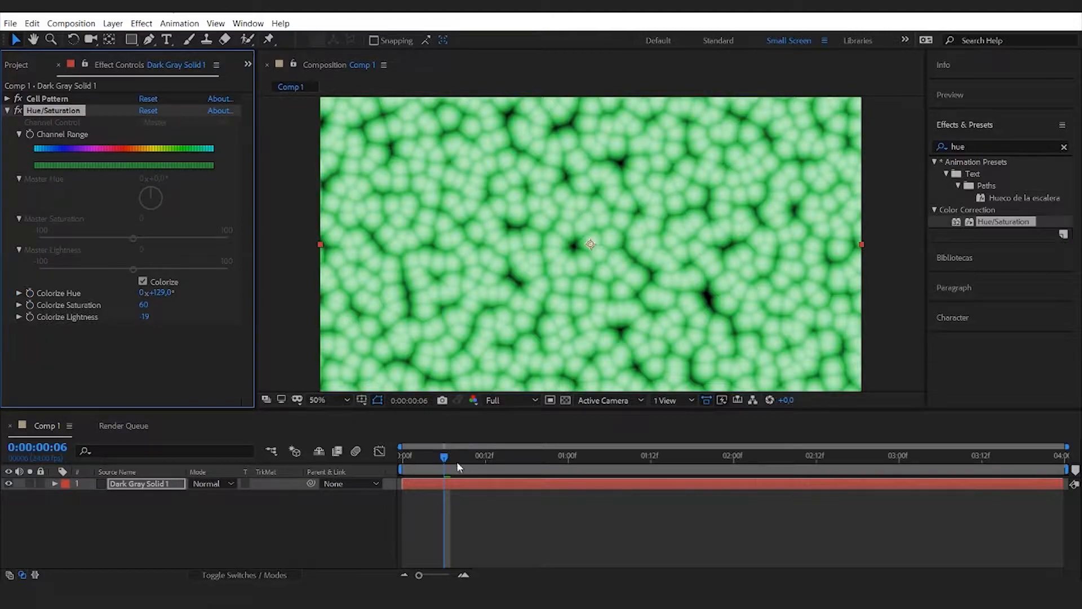
left_click_drag(456, 461, 954, 455)
left_click_drag(741, 458, 684, 455)
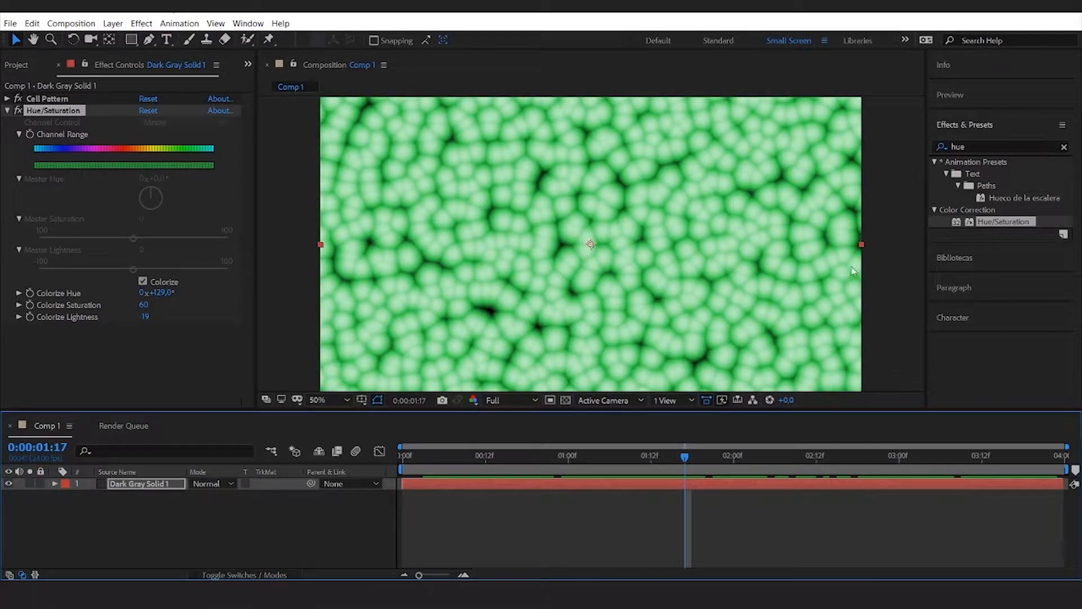
Find Turbulent Displace by searching the effects for "turbule" and apply it to the dark gray solid
mouse_move(685, 456)
left_mouse_down()
mouse_move(1003, 459)
mouse_move(670, 461)
left_mouse_up()
left_click(6, 113)
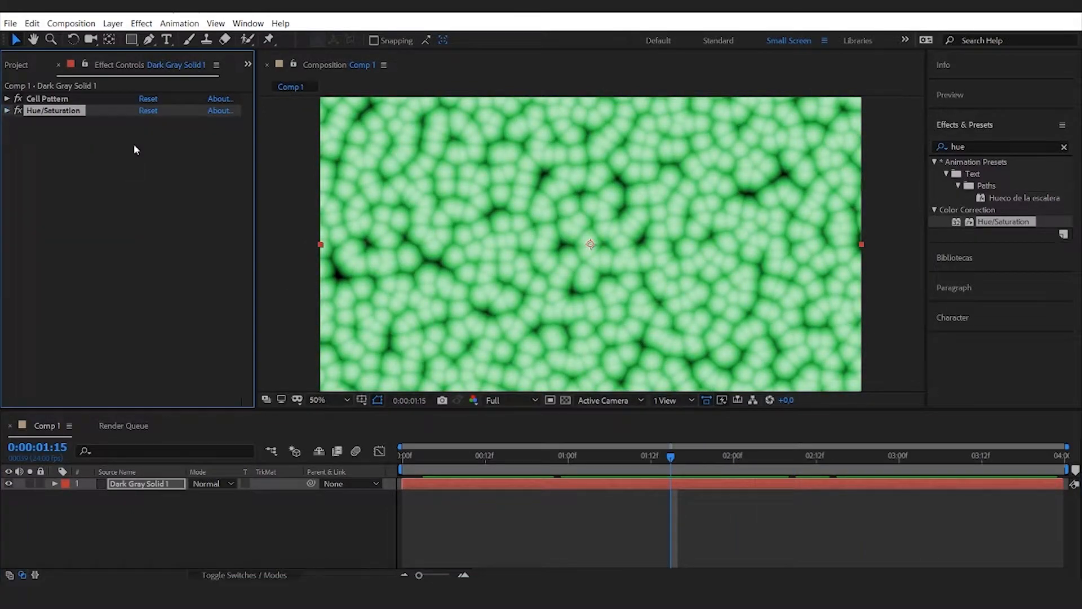
left_click(133, 144)
left_click(975, 146)
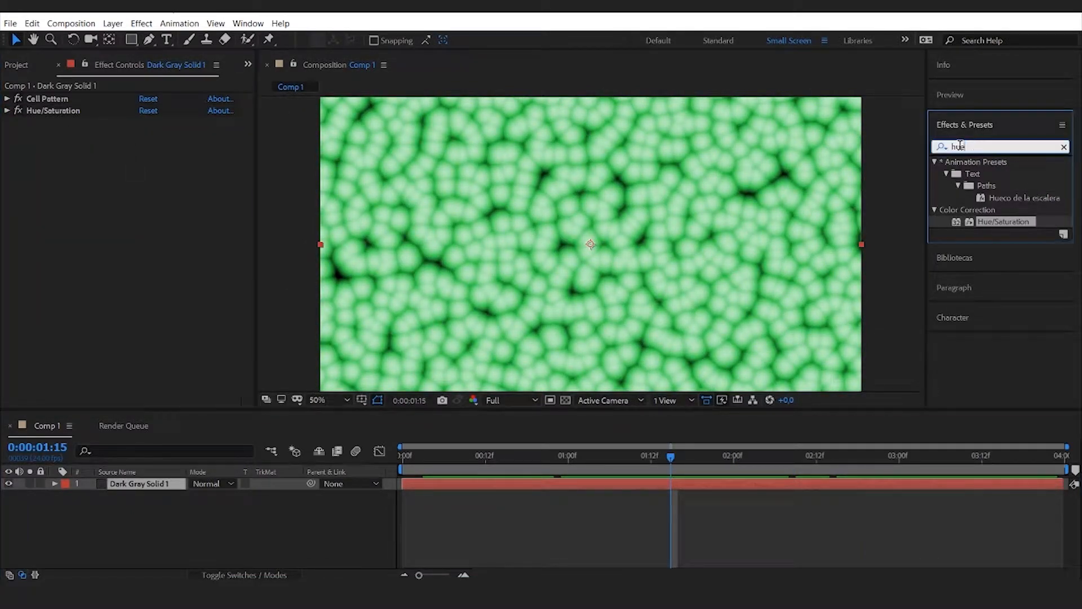
type("turbul")
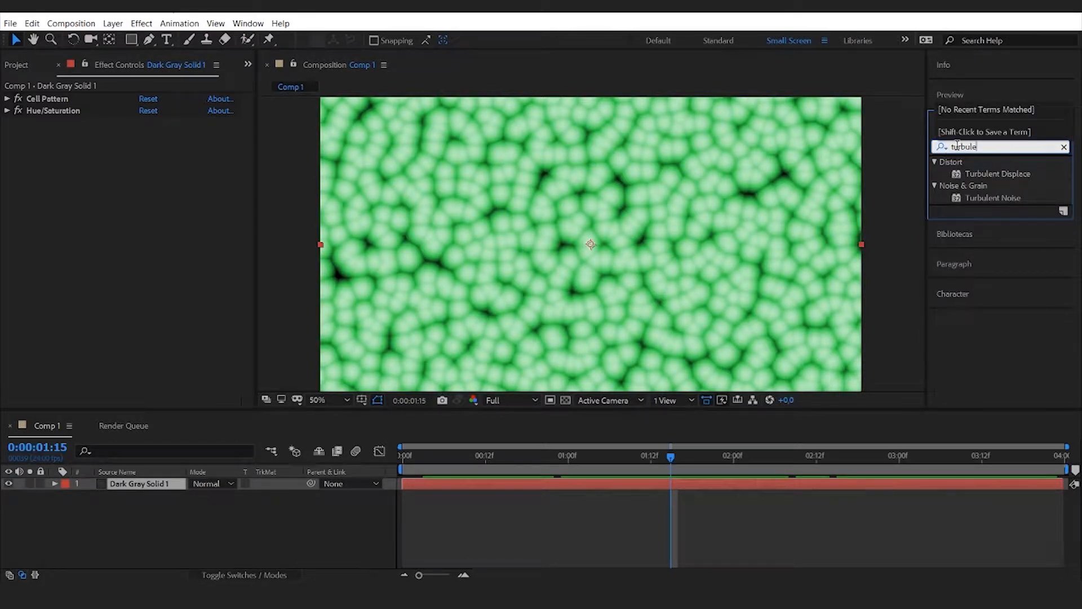
left_click(1003, 174)
left_click_drag(1001, 173, 157, 481)
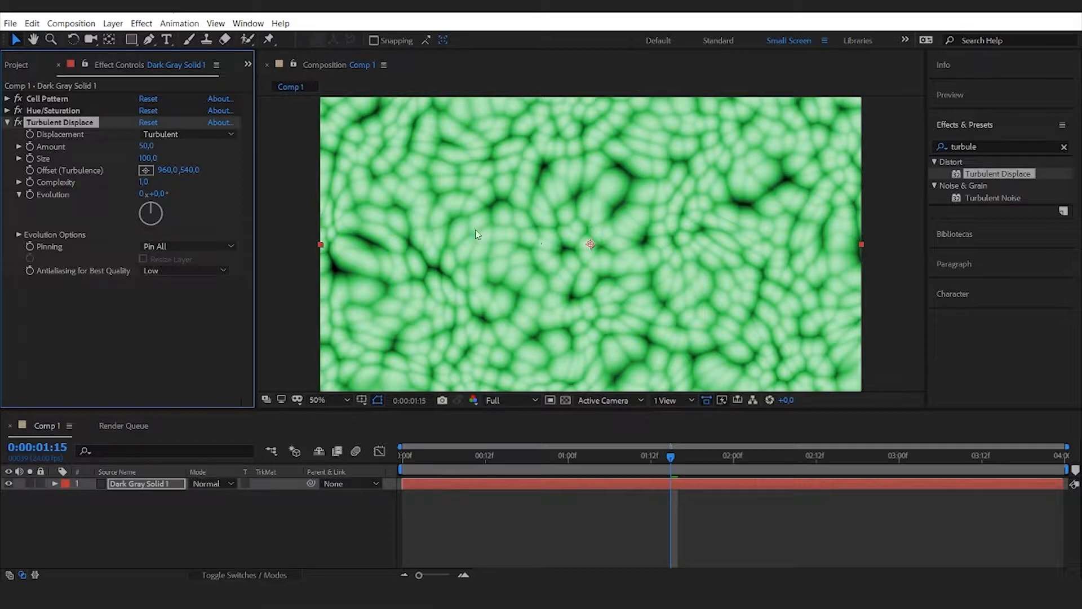
Set the Turbulent Displace Amount to 70
mouse_move(145, 148)
left_mouse_down()
mouse_move(178, 145)
mouse_move(165, 146)
left_mouse_up()
left_click(165, 146)
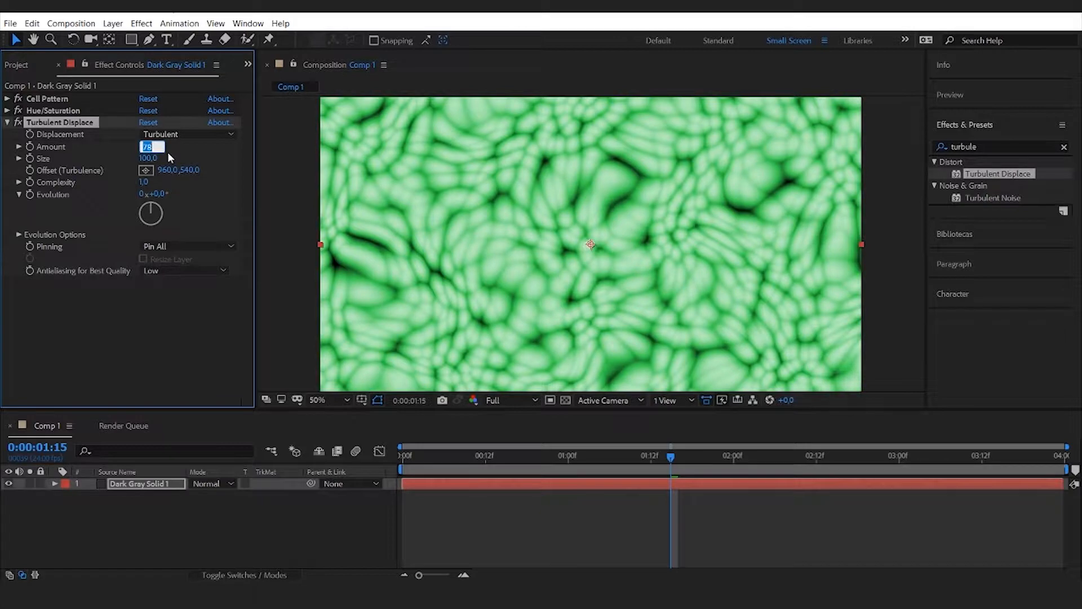
type("70")
left_click(202, 151)
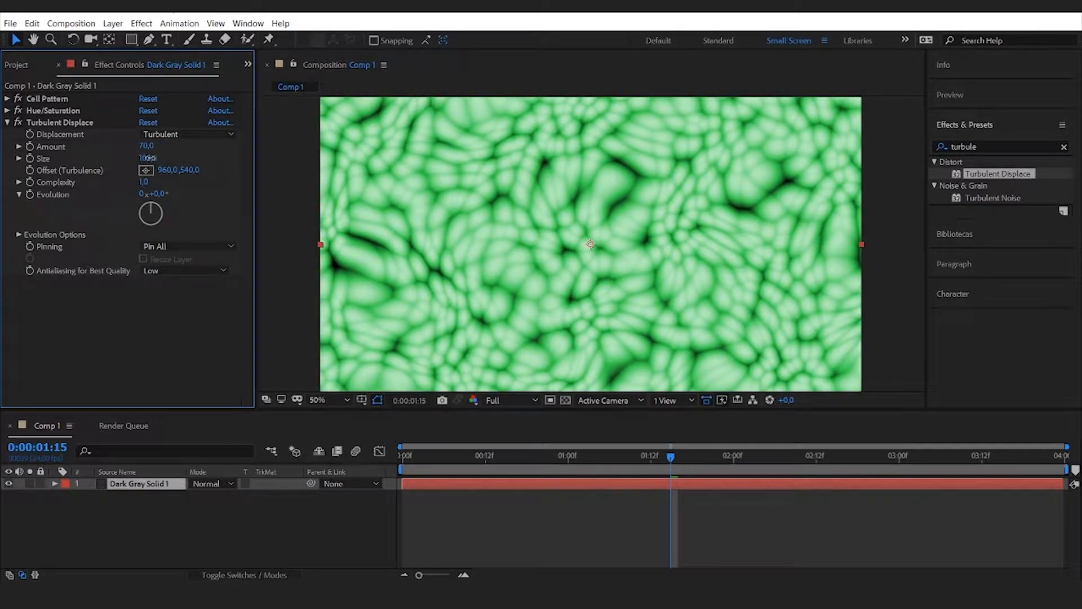
Set the Turbulent Displace Size to 10 and preview the displaced bubbles along the timeline
left_click_drag(142, 159, 97, 160)
left_click(144, 161)
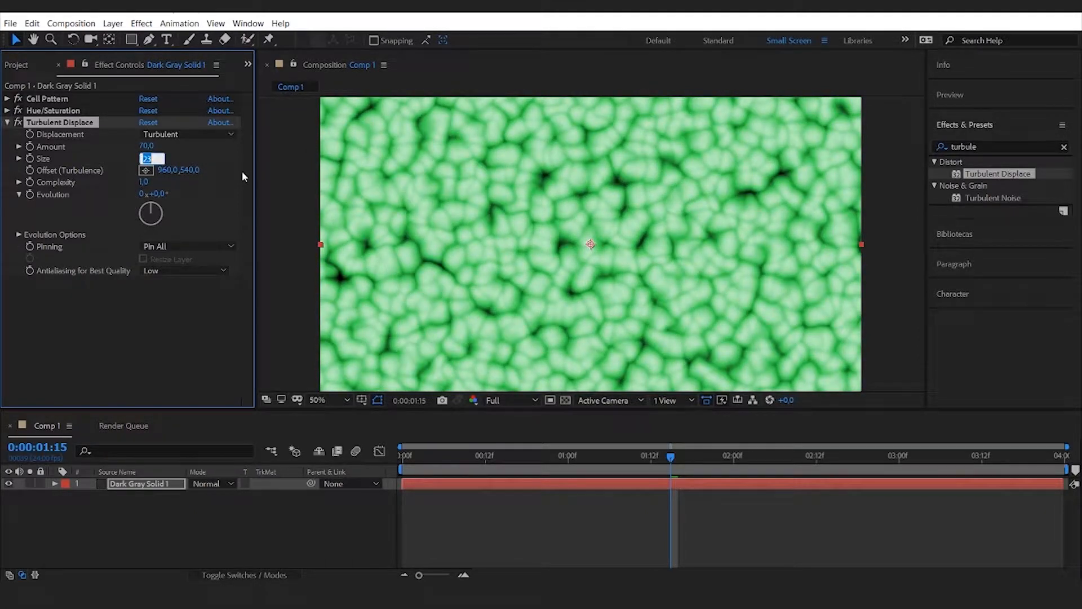
type("10")
left_click(228, 155)
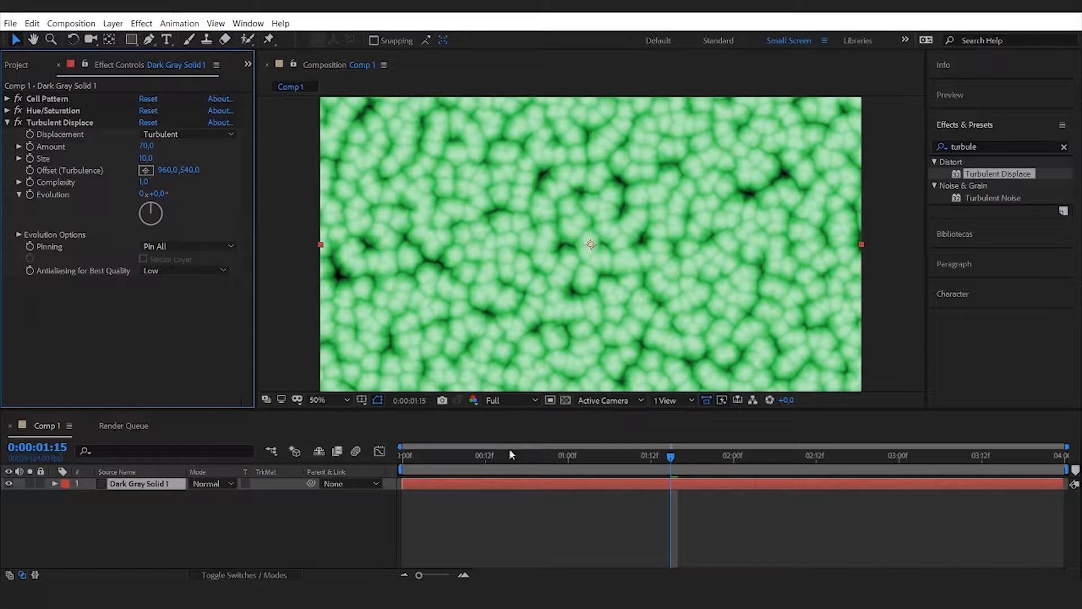
left_click_drag(511, 456, 609, 463)
key("period")
scroll(613, 255, "down", 2)
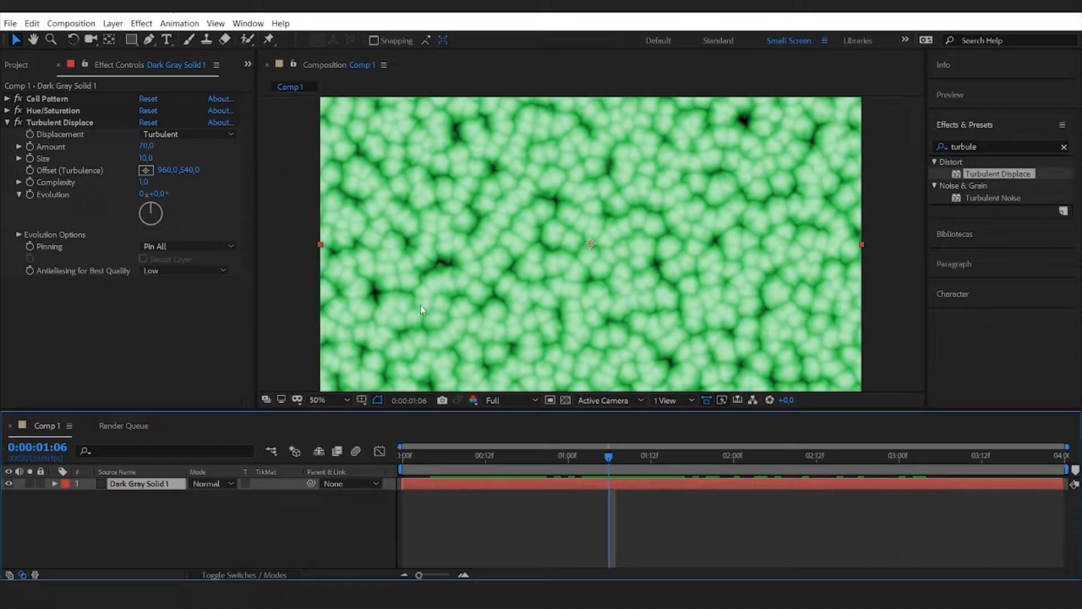
left_click(8, 123)
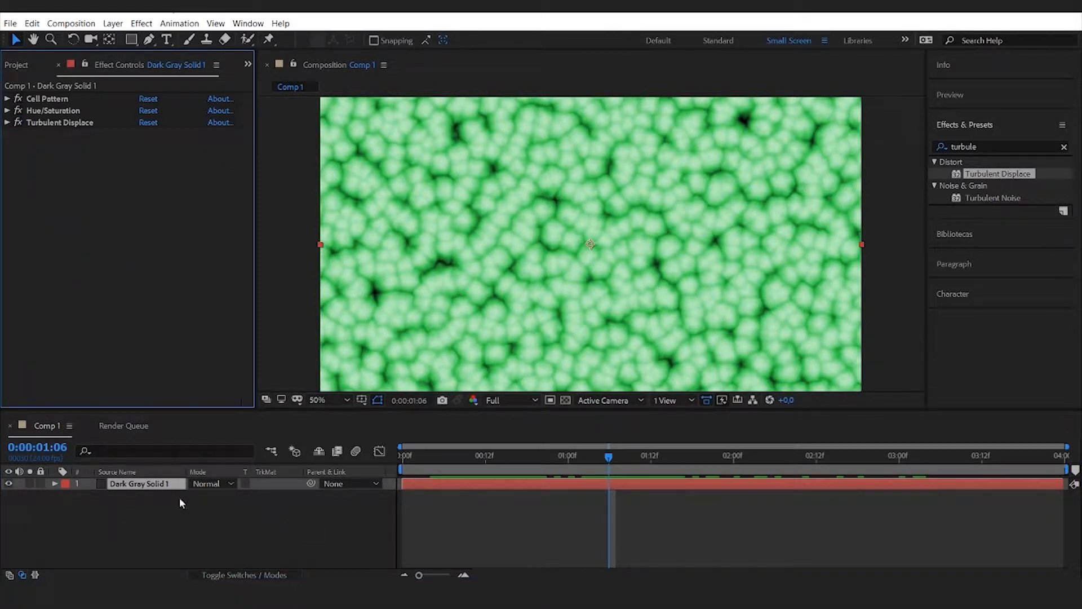
Rename the dark gray solid layer as "slime 1"
left_click(136, 486)
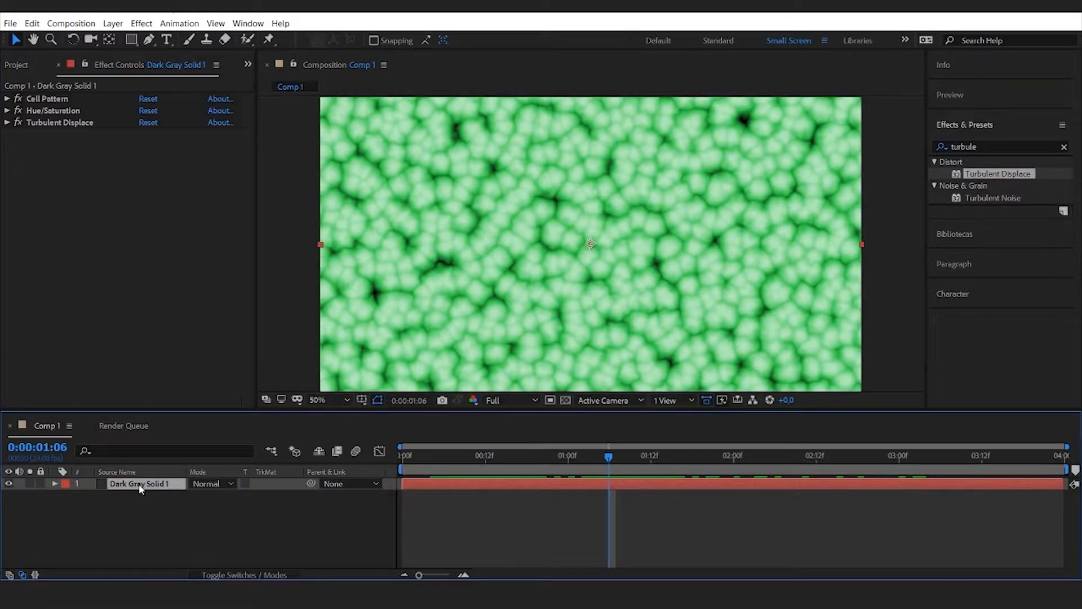
right_click(139, 484)
left_click(156, 476)
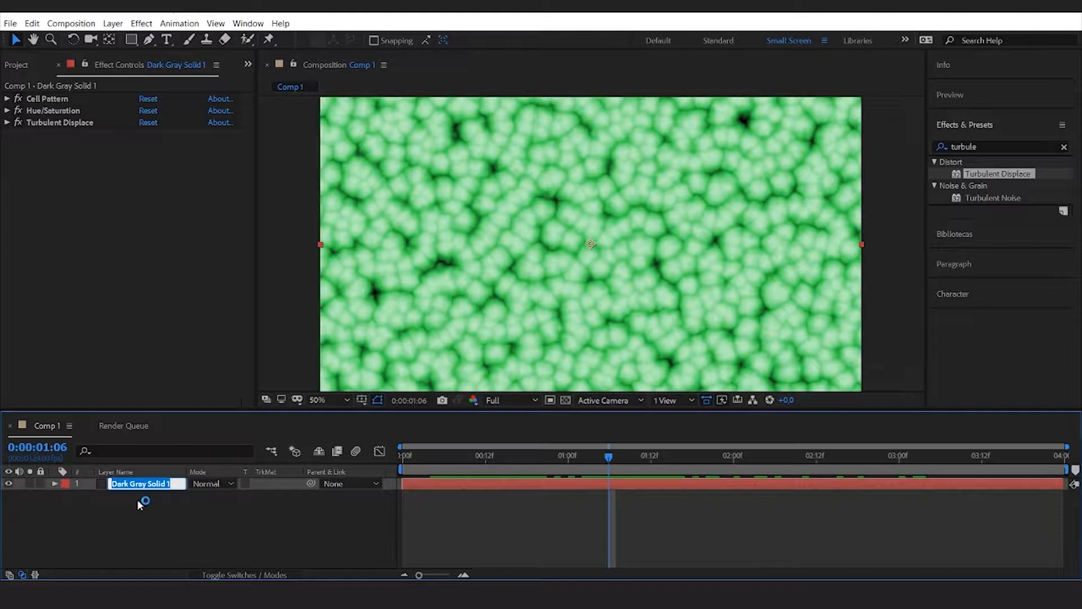
type("slime 1")
left_click(155, 532)
left_click(134, 482)
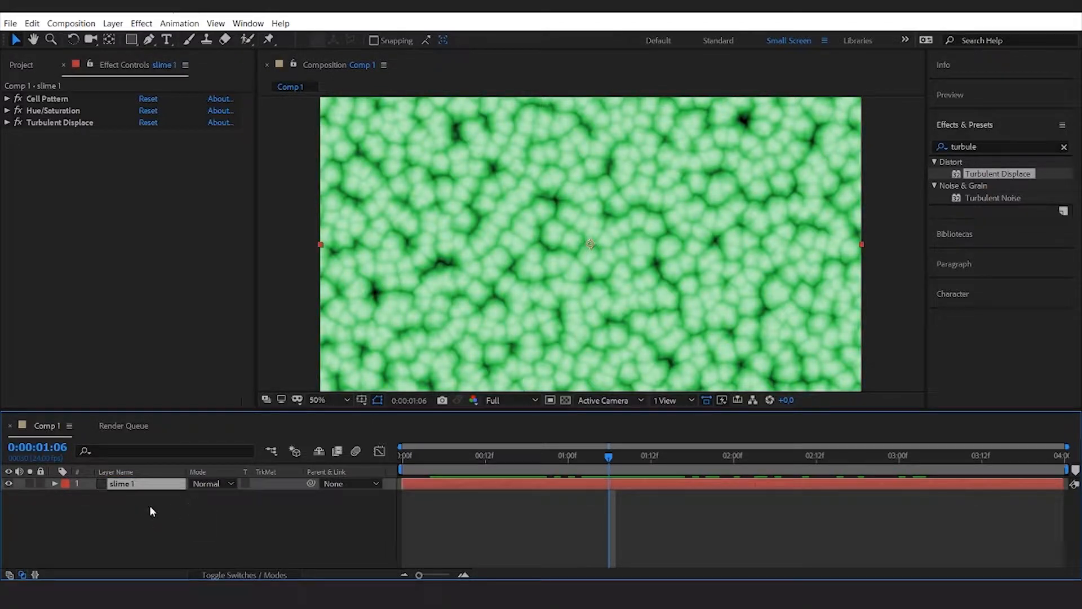
key("Return")
Duplicate the slime 1 layer and set the copy's Cell Pattern Size to 30
key("ctrl+d")
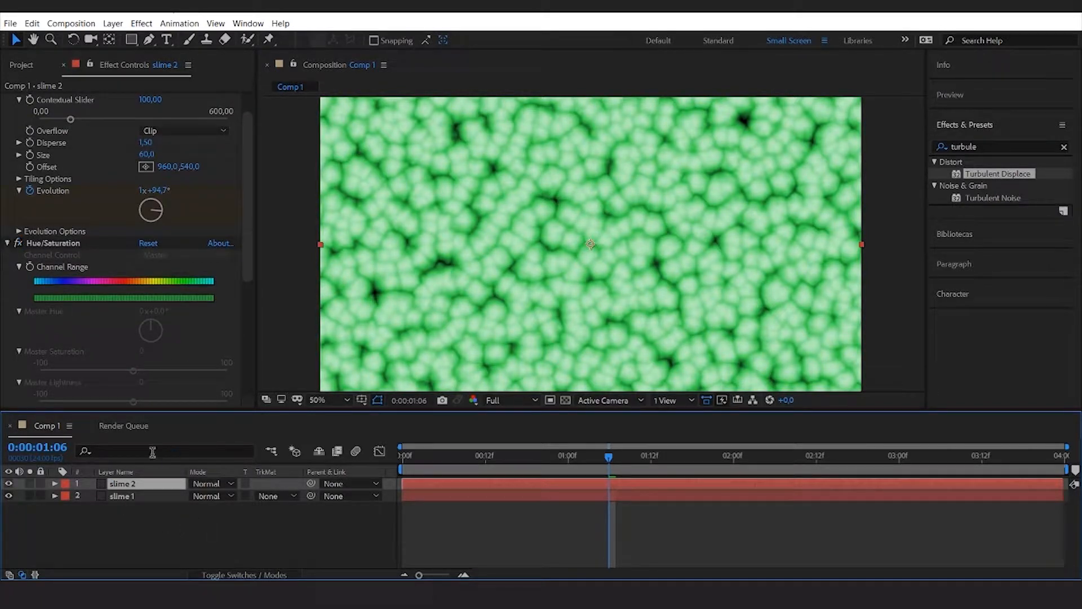
scroll(249, 173, "up", 2)
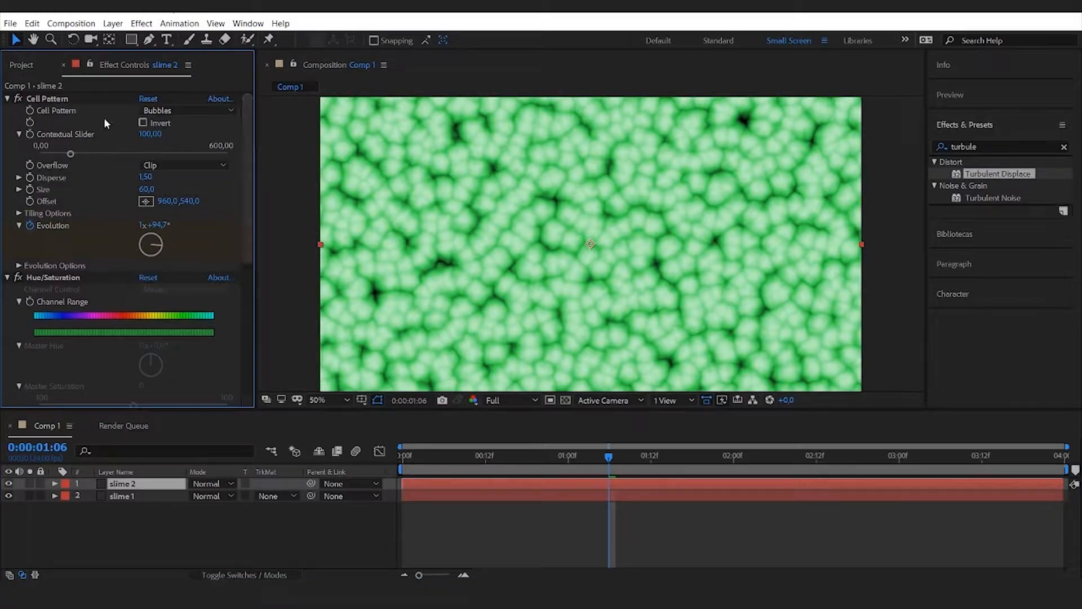
left_click_drag(246, 147, 252, 172)
left_click(7, 226)
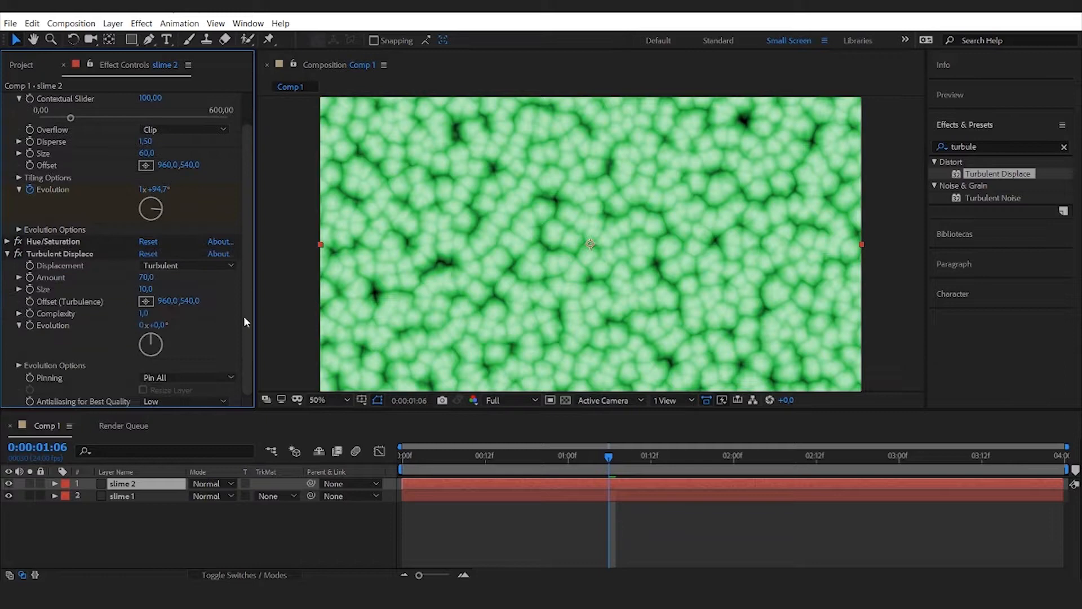
left_click(7, 254)
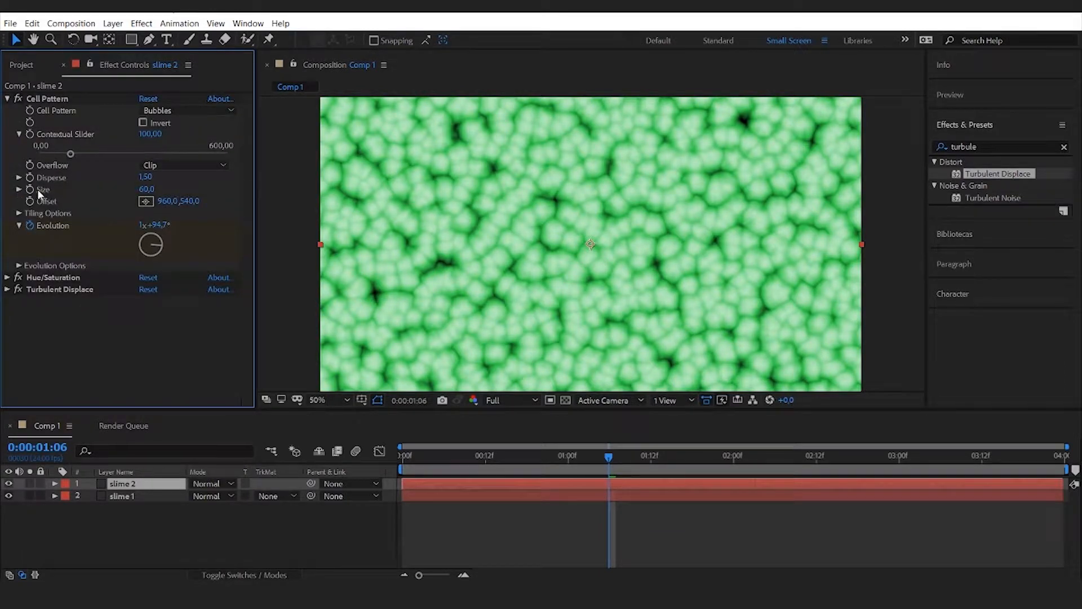
left_click(45, 100)
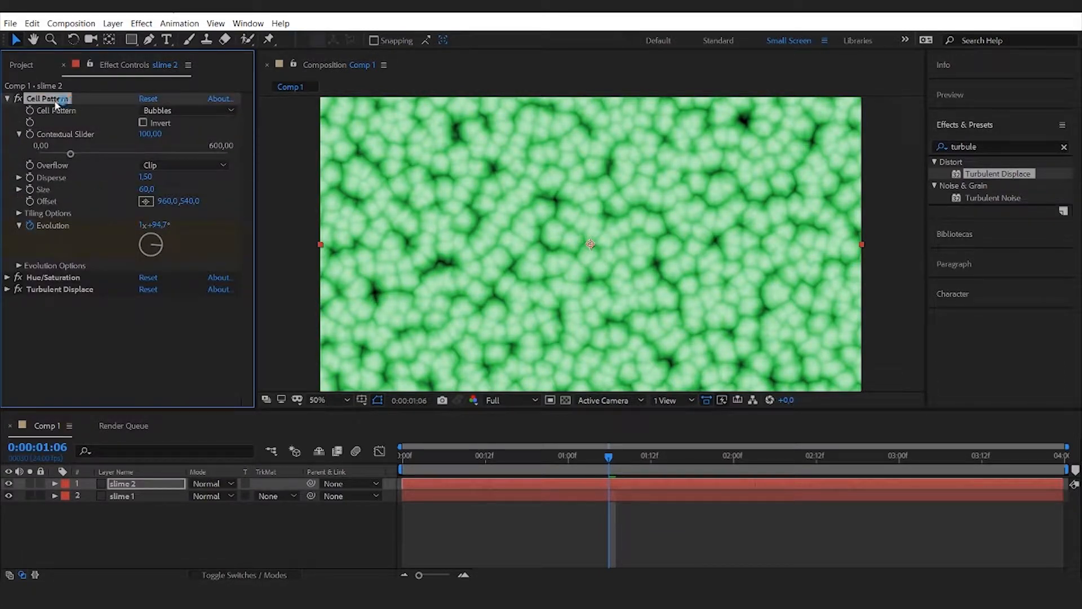
left_click(146, 189)
type("30")
left_click(191, 343)
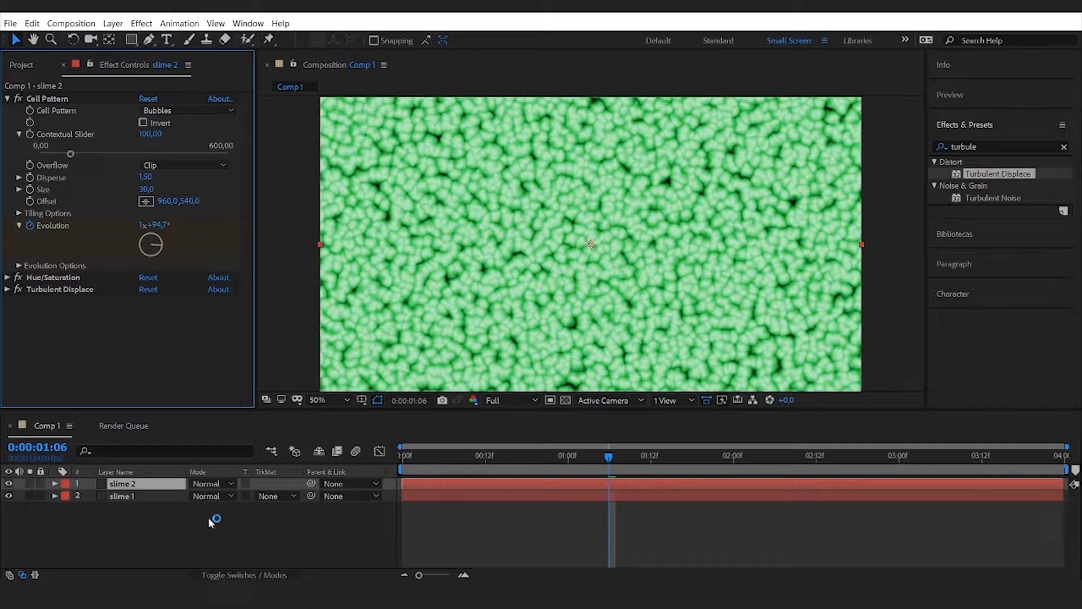
Show the layer blending modes and set the slime 2 layer to Multiply
left_click(250, 575)
left_click(247, 575)
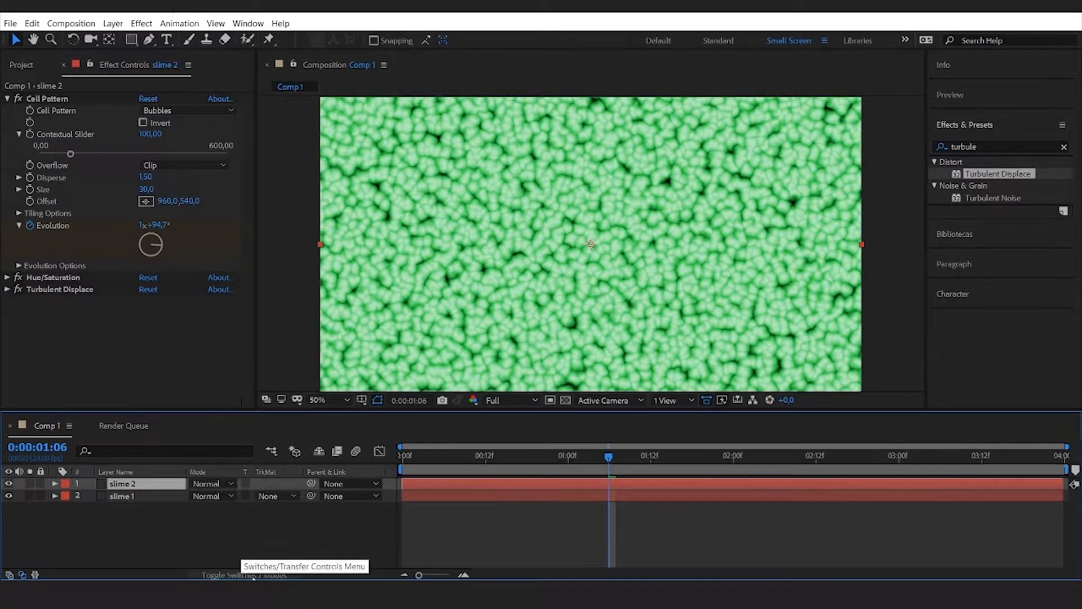
left_click(252, 575)
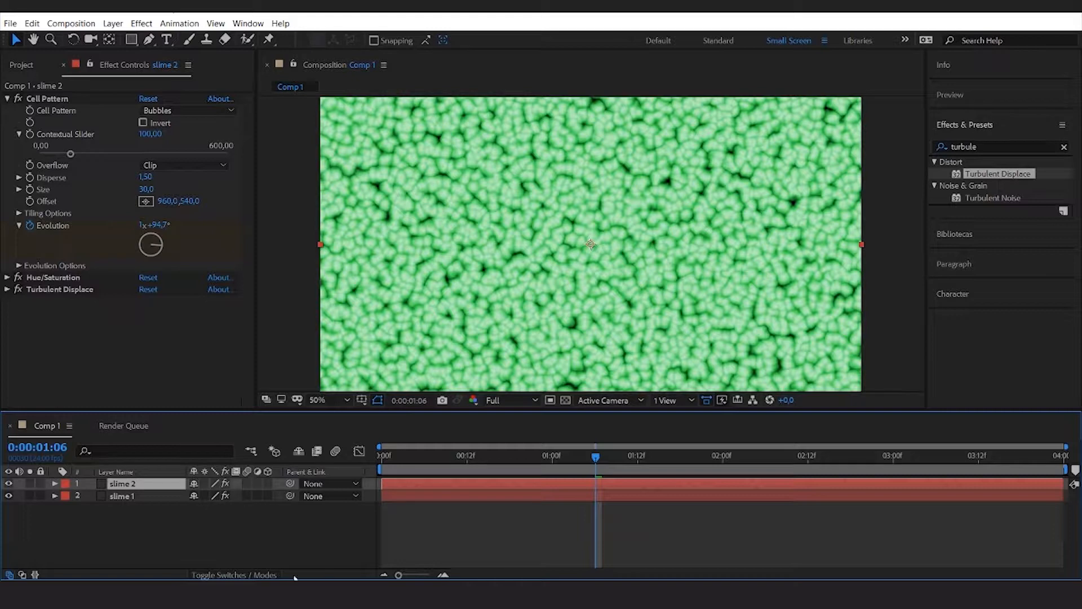
left_click(246, 574)
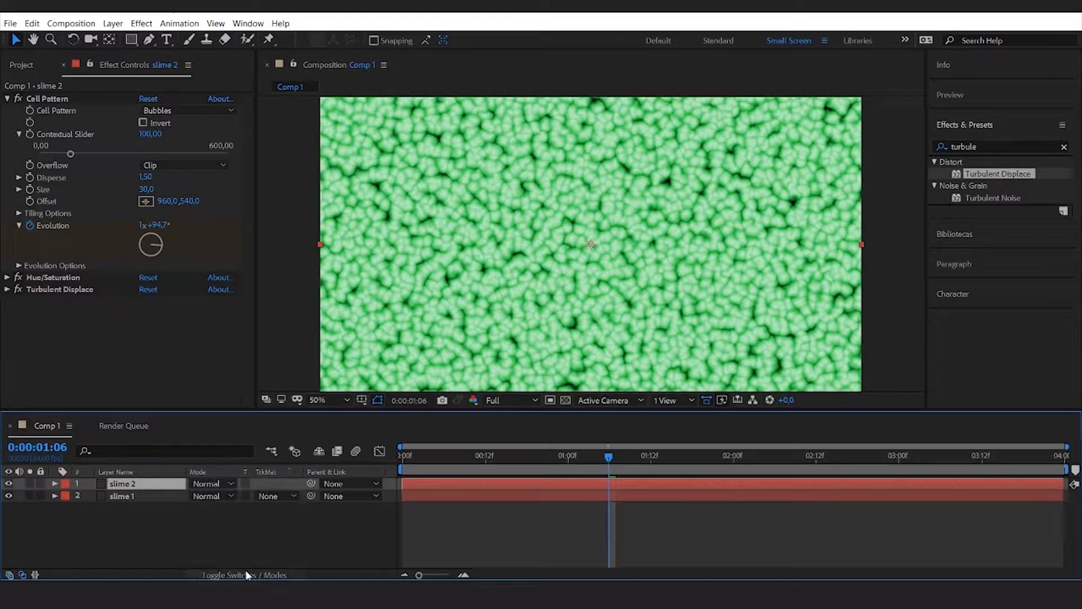
left_click(213, 483)
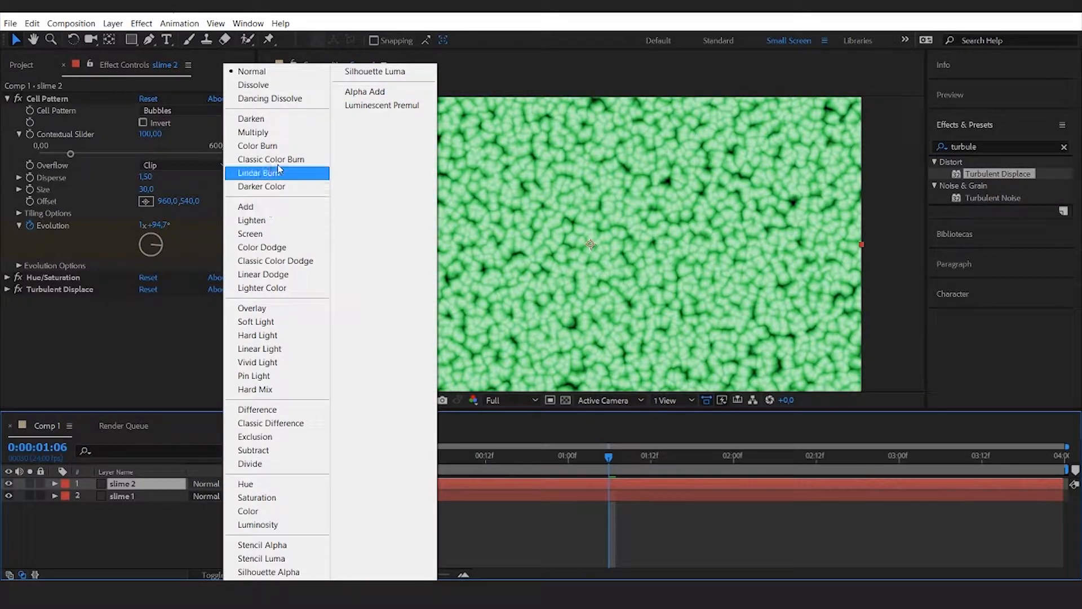
left_click(252, 133)
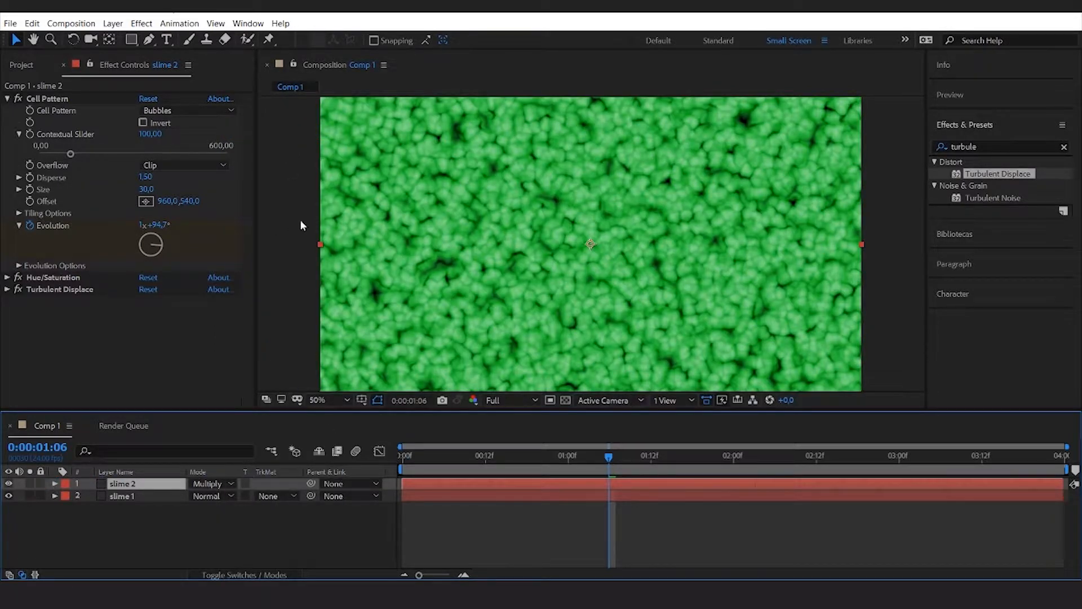
Lower the slime 2 layer's Opacity to 75% and preview the blended layers along the timeline
left_click(55, 483)
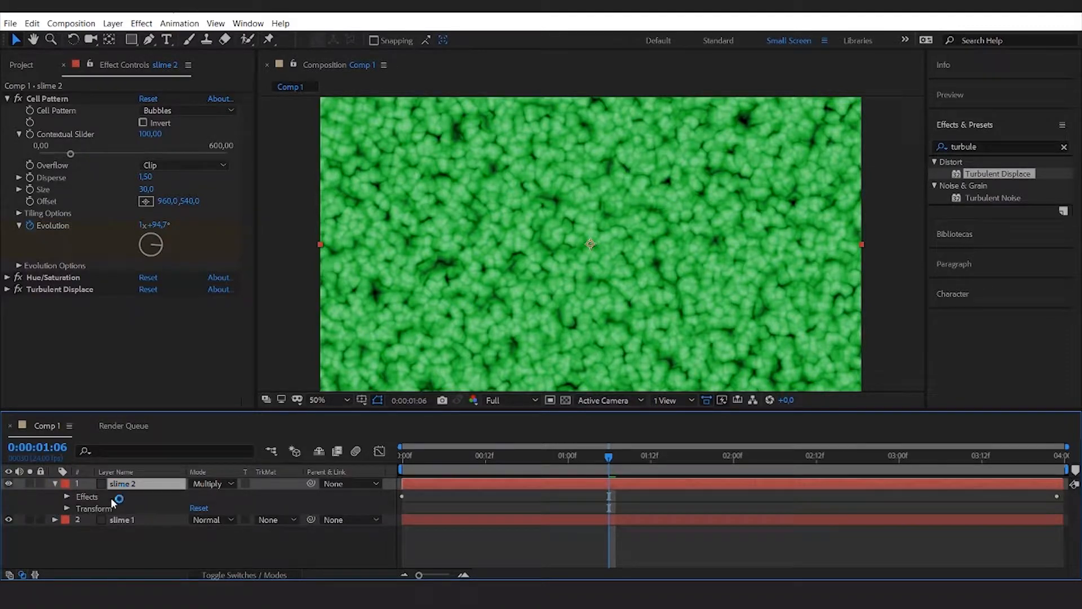
left_click(67, 508)
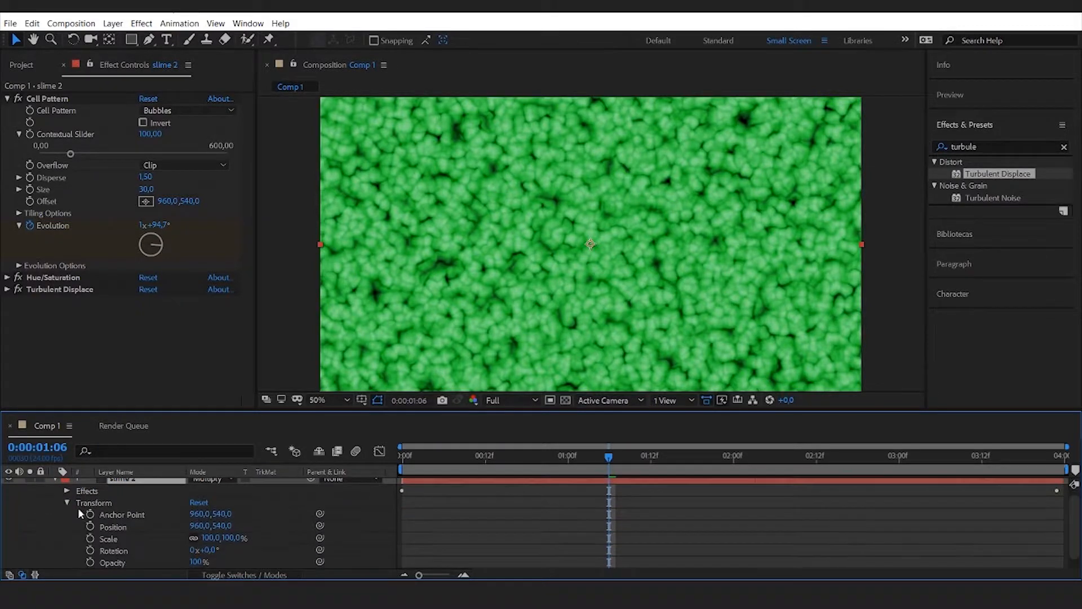
scroll(141, 522, "down", 1)
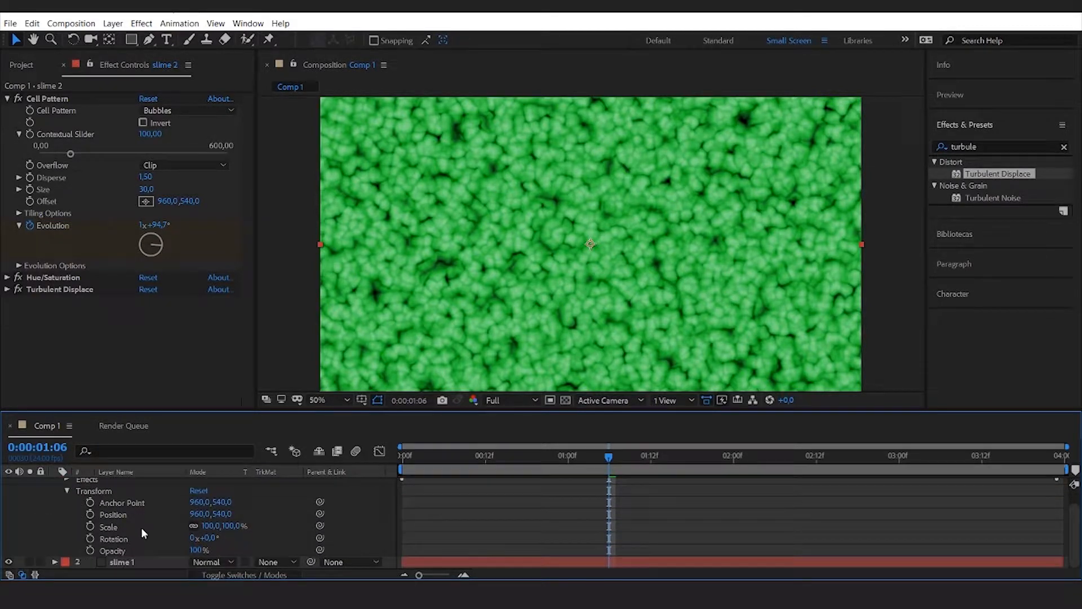
left_click(197, 550)
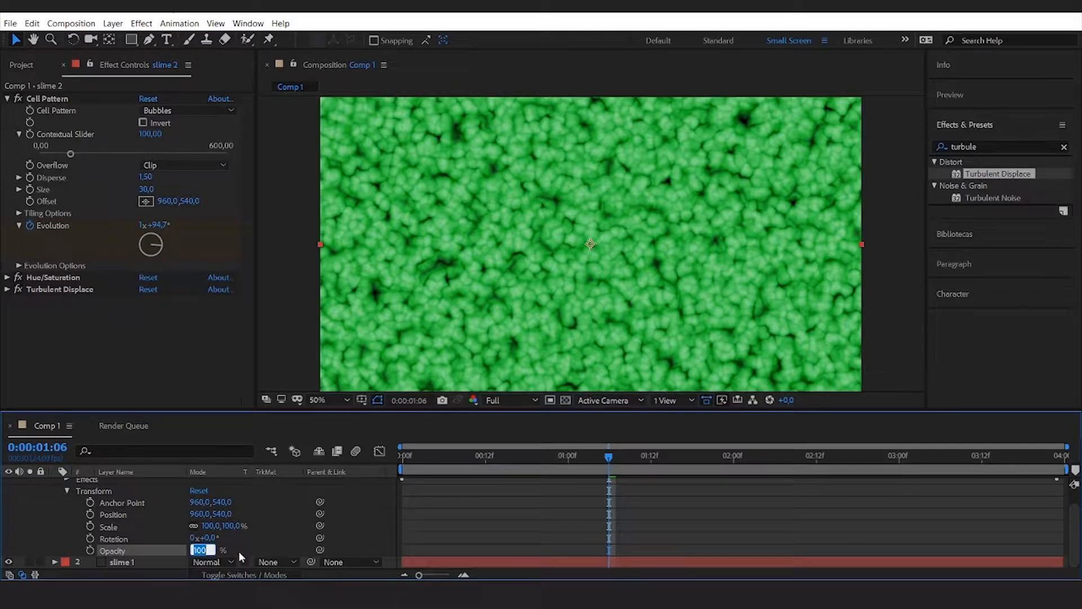
type("75")
key("Return")
left_click(121, 480)
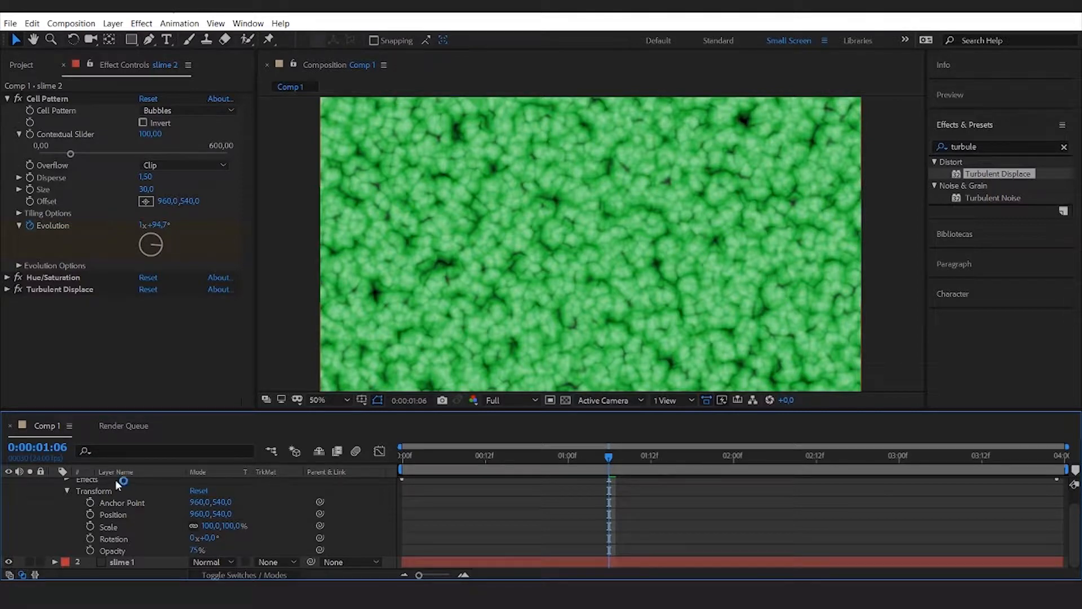
left_click(66, 490)
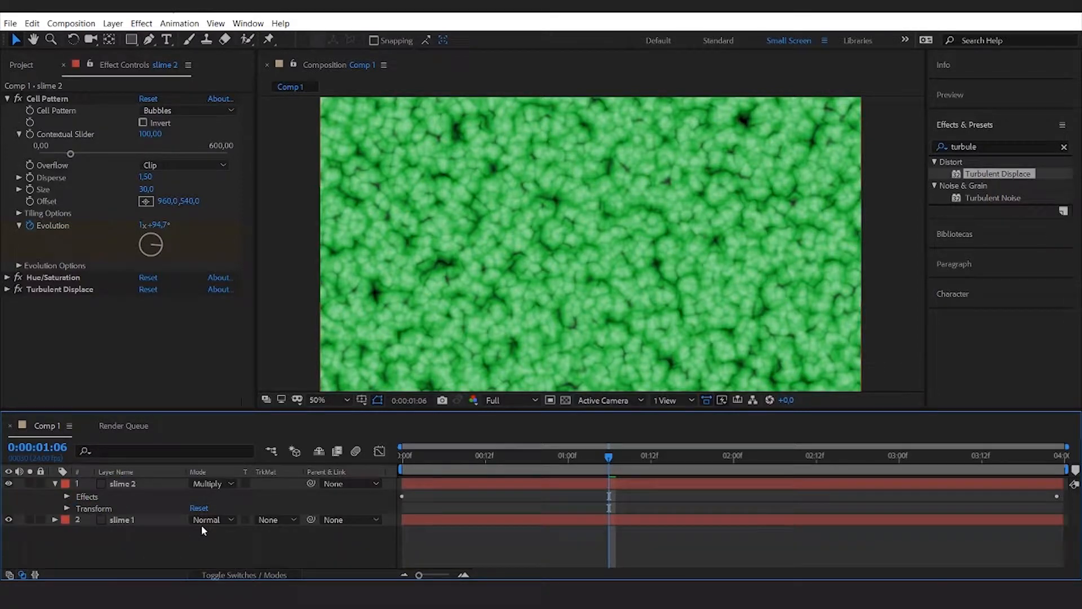
left_click(54, 483)
left_click_drag(609, 457, 543, 465)
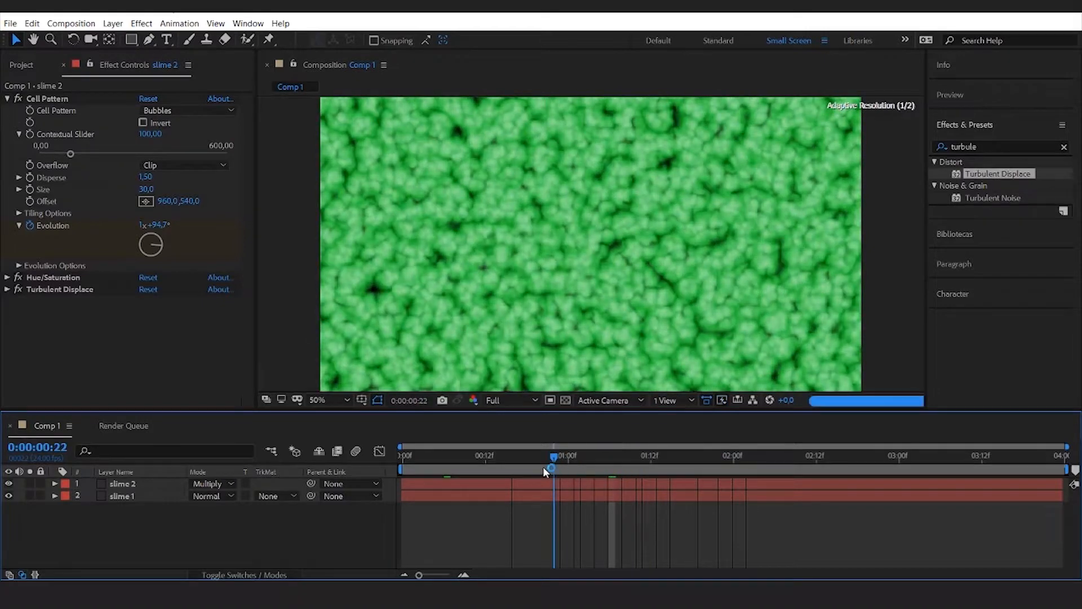
Duplicate the slime 2 layer and set the new copy's Cell Pattern Size to 15
left_click(136, 485)
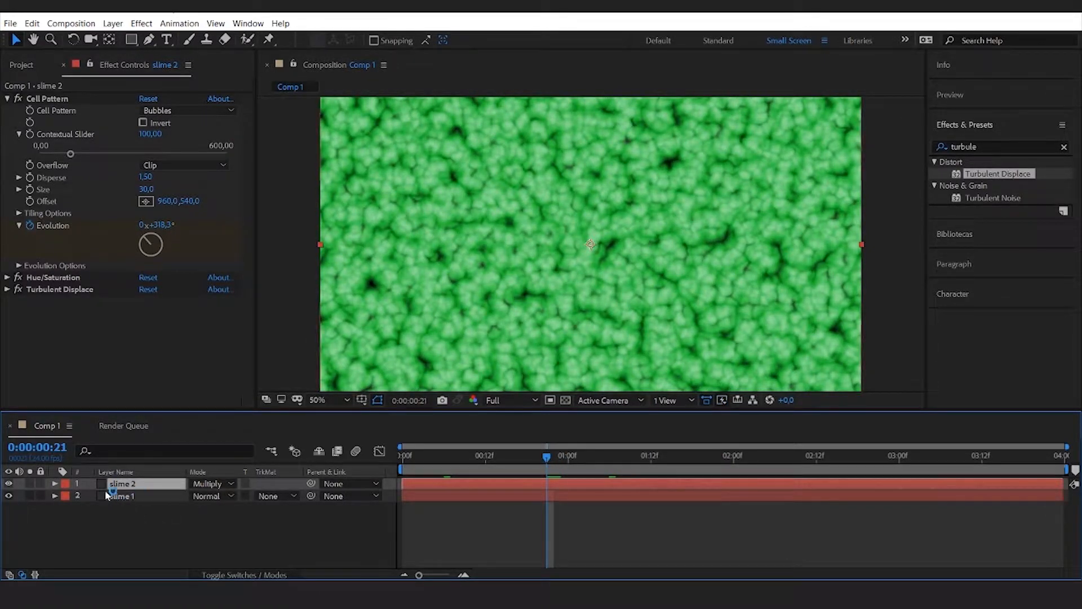
key("ctrl+d")
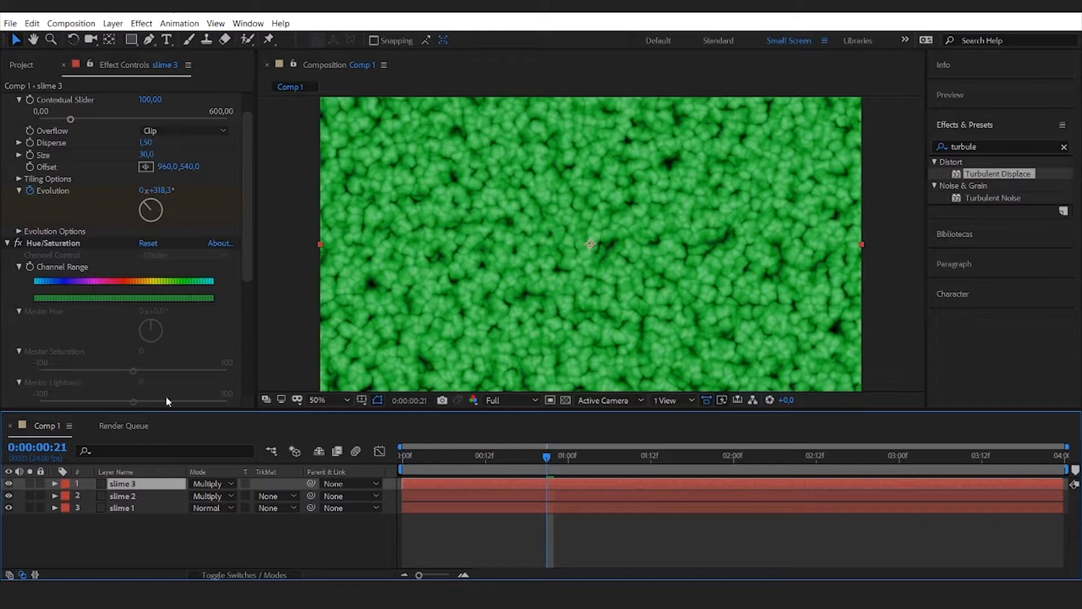
left_click(146, 155)
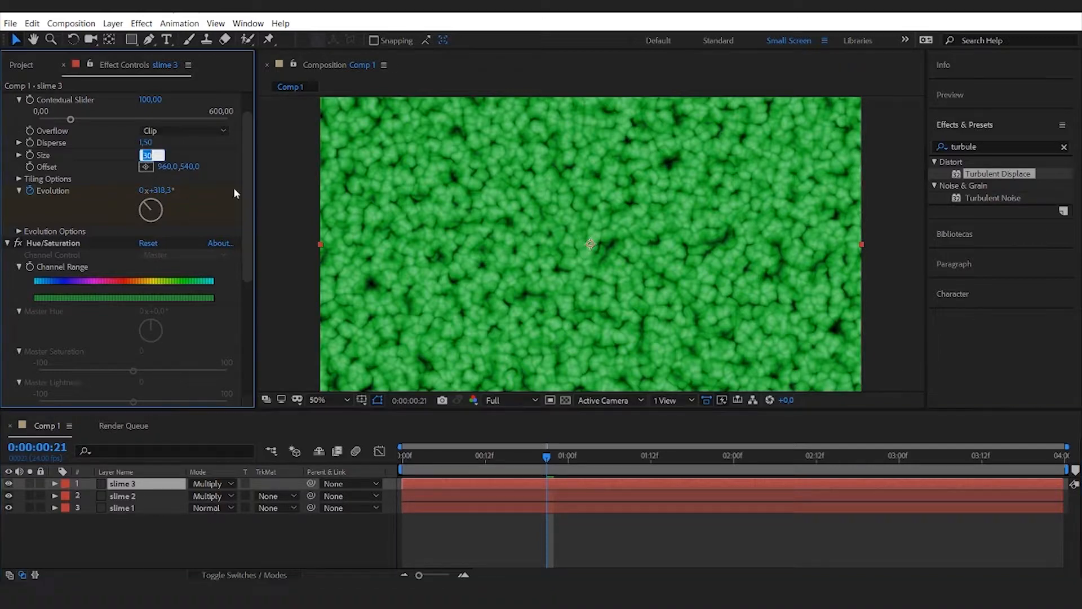
type("15")
key("Return")
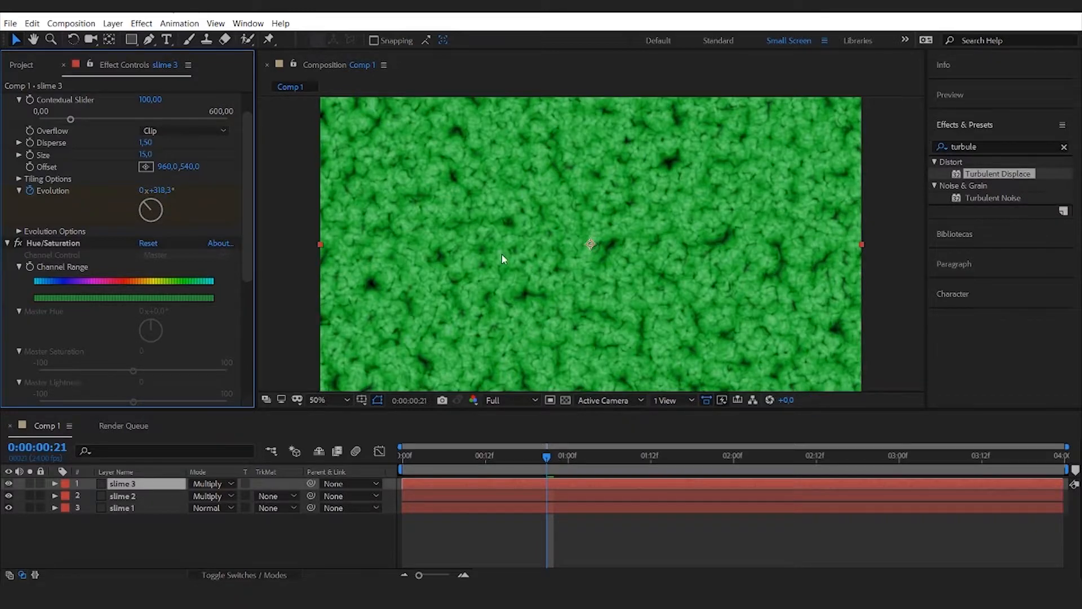
Inspect the blended pattern up close and lower the slime 3 layer's Opacity to 50%
scroll(486, 148, "up", 1)
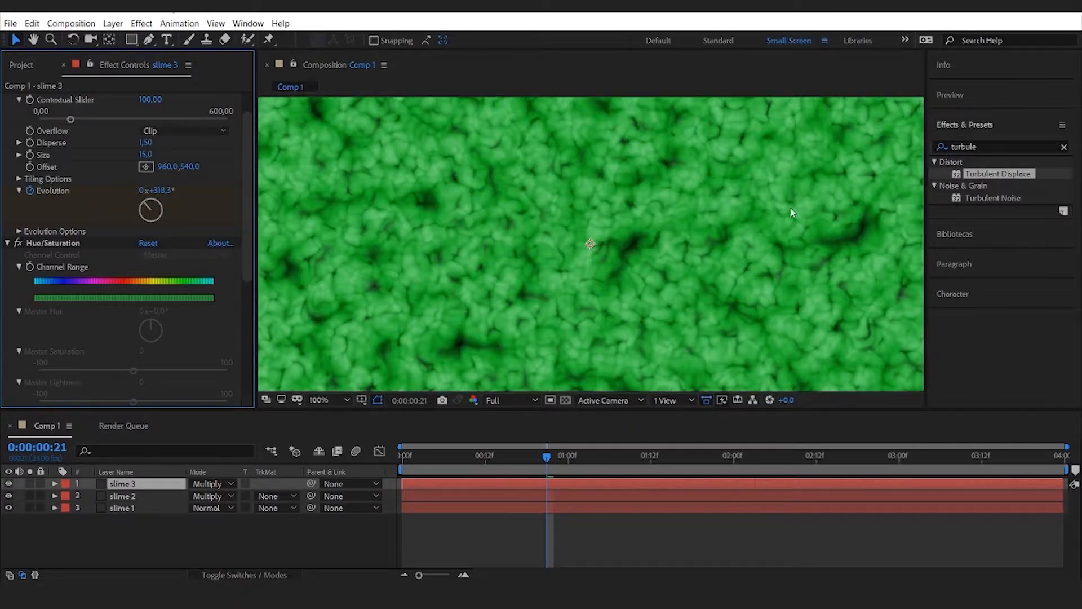
scroll(389, 257, "down", 1)
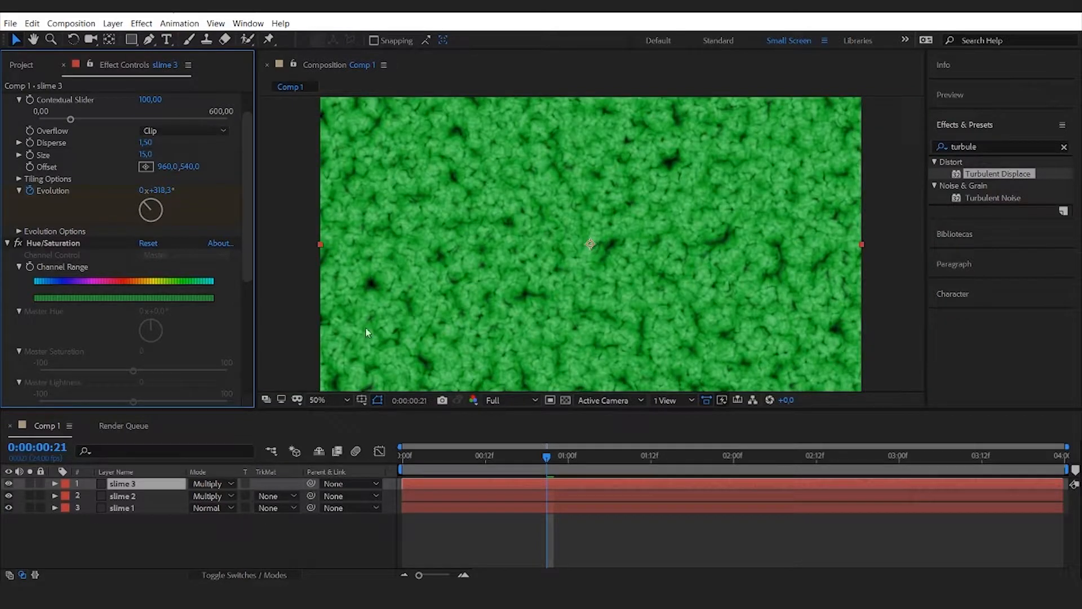
left_click(54, 483)
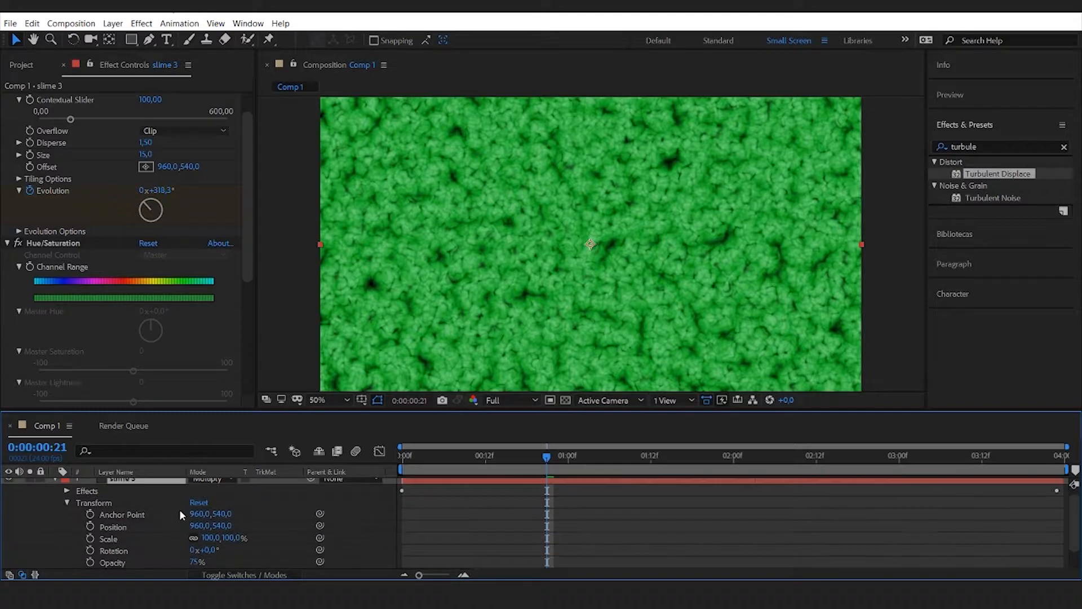
scroll(181, 509, "down", 2)
left_click(203, 538)
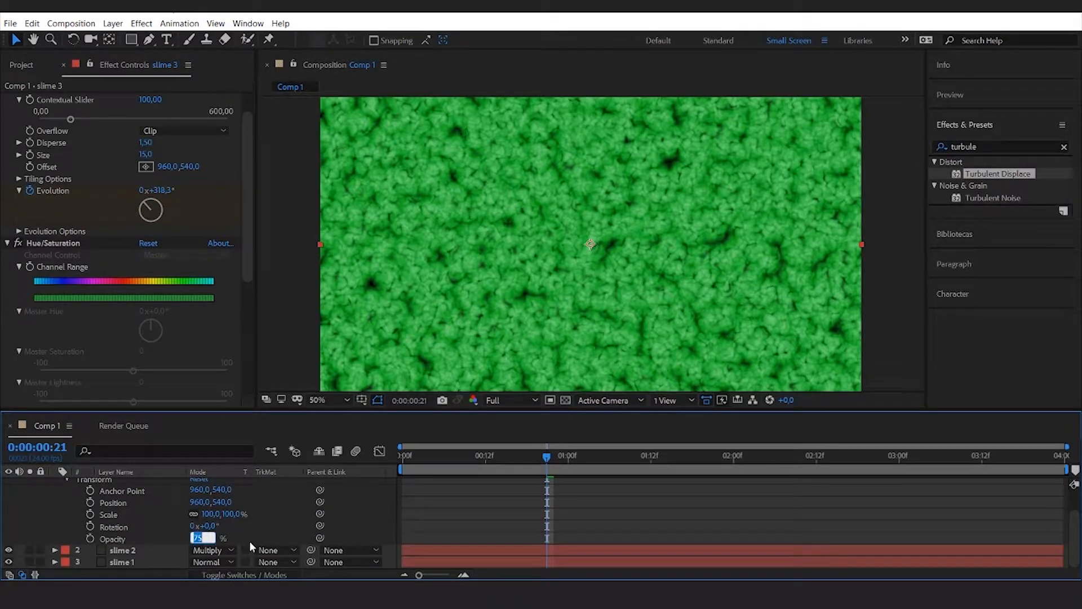
type("50")
key("Return")
scroll(122, 483, "up", 2)
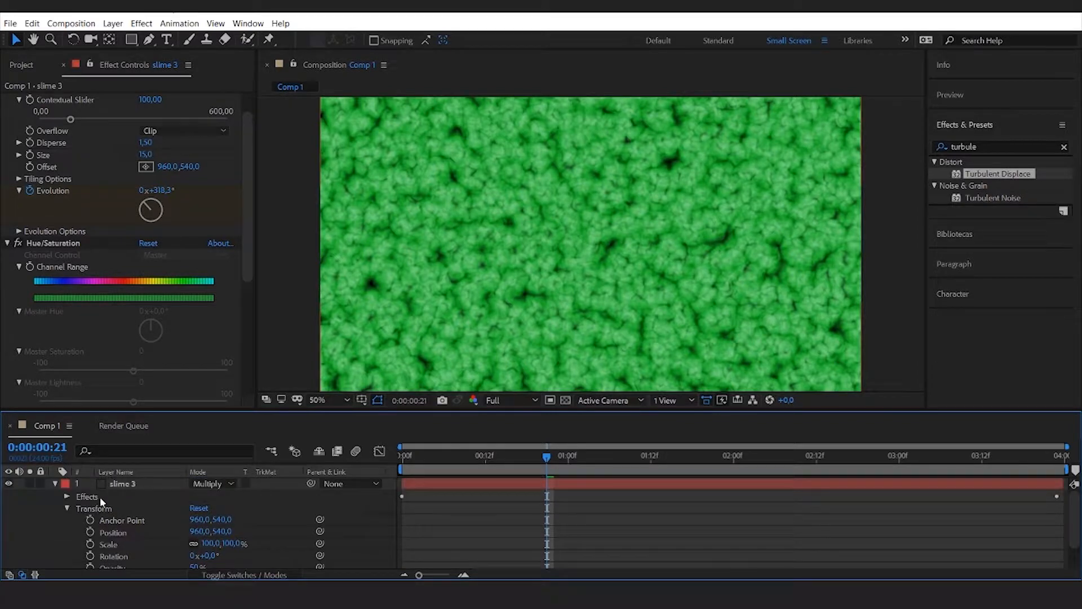
left_click(67, 507)
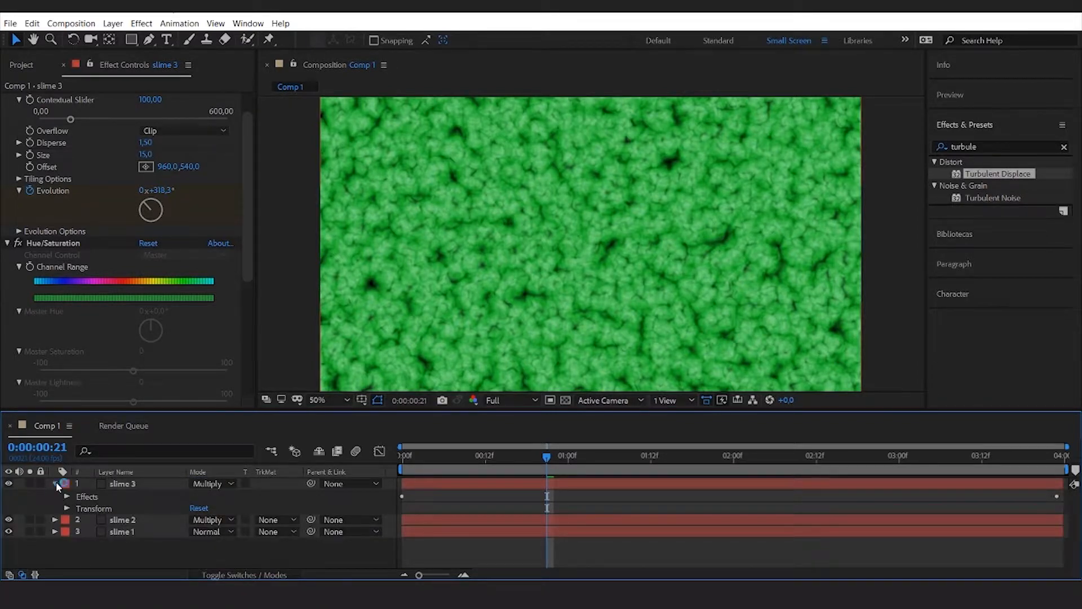
left_click(56, 484)
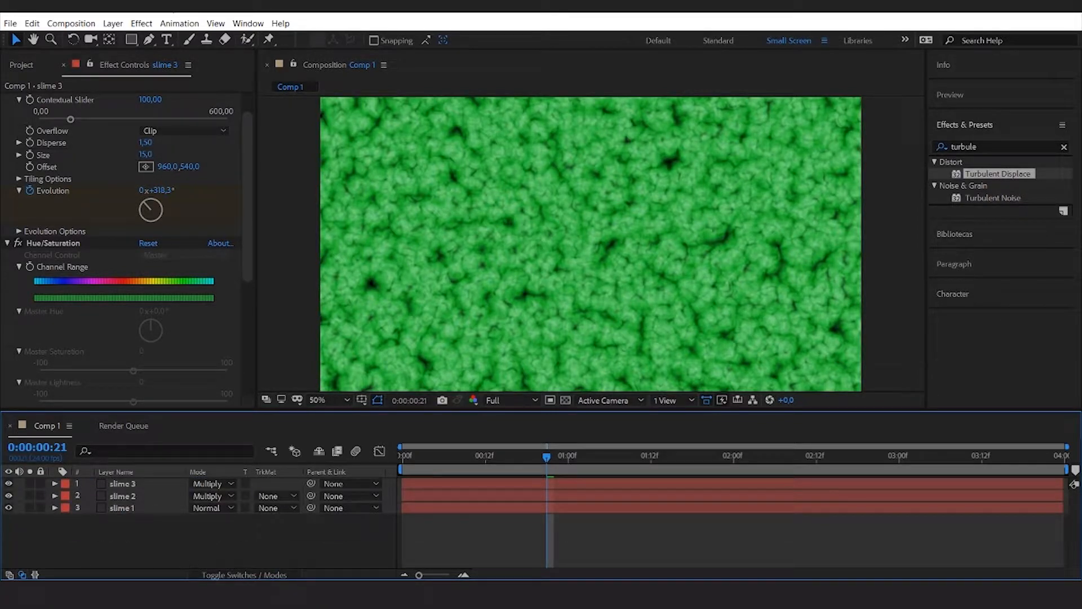
Lower the slime 2 layer's Opacity to 50% and collapse its properties
left_click(55, 494)
left_click(67, 519)
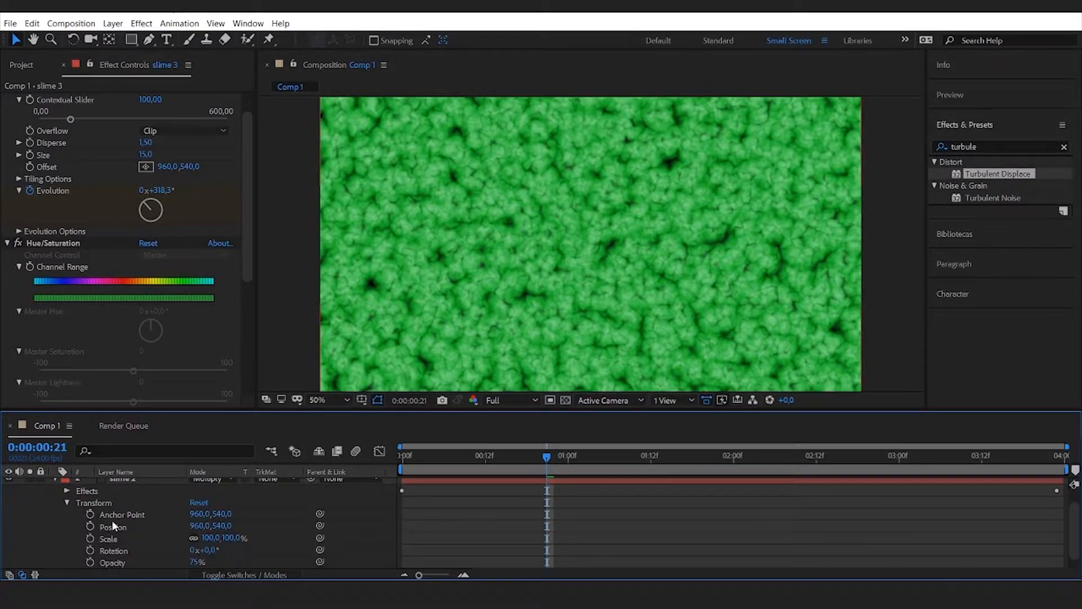
scroll(136, 520, "down", 1)
left_click(199, 550)
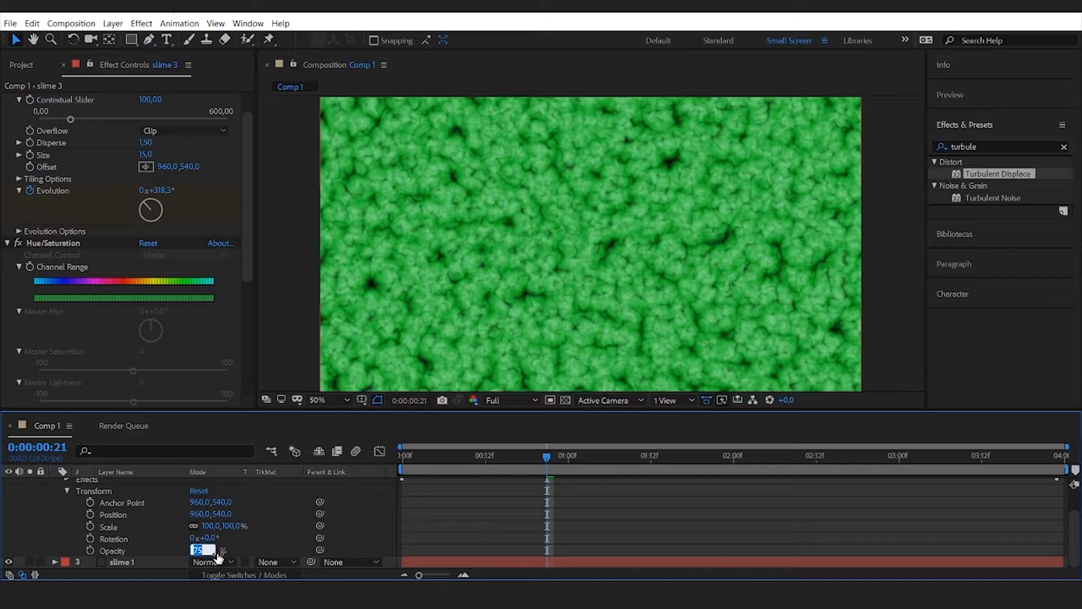
type("50")
key("Return")
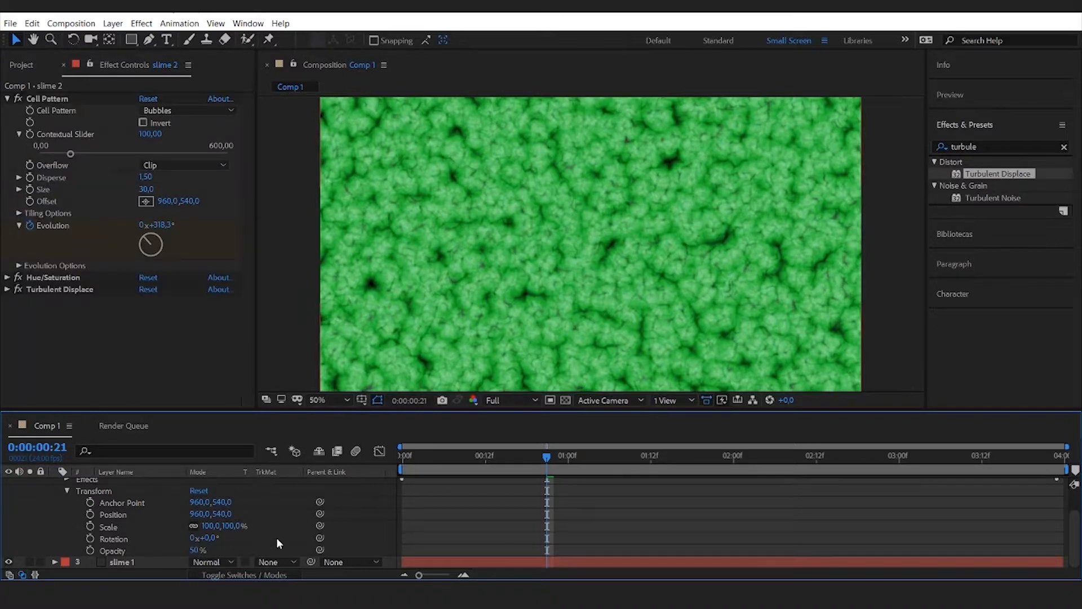
left_click(67, 490)
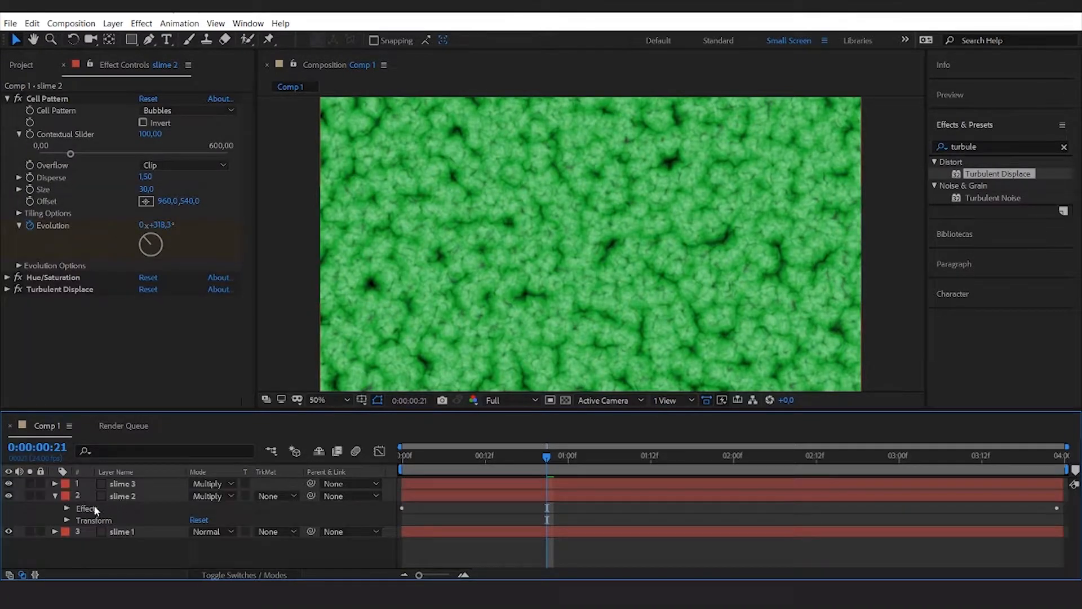
left_click(55, 495)
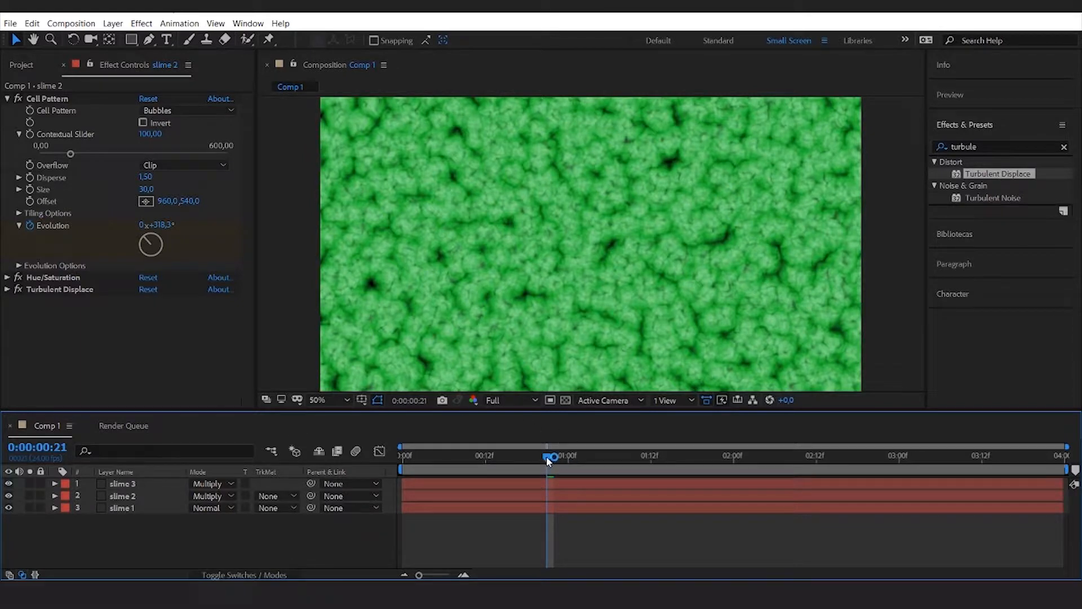
Scrub through the timeline and play back the composition from near the start to preview the slime animation
left_click_drag(549, 459, 623, 456)
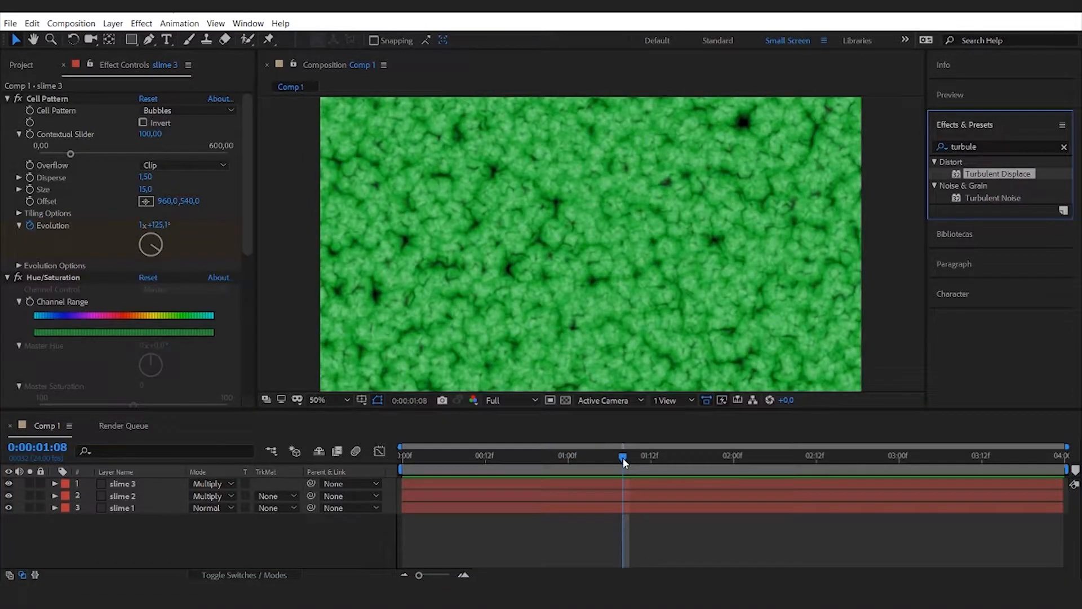
left_click_drag(622, 458, 418, 457)
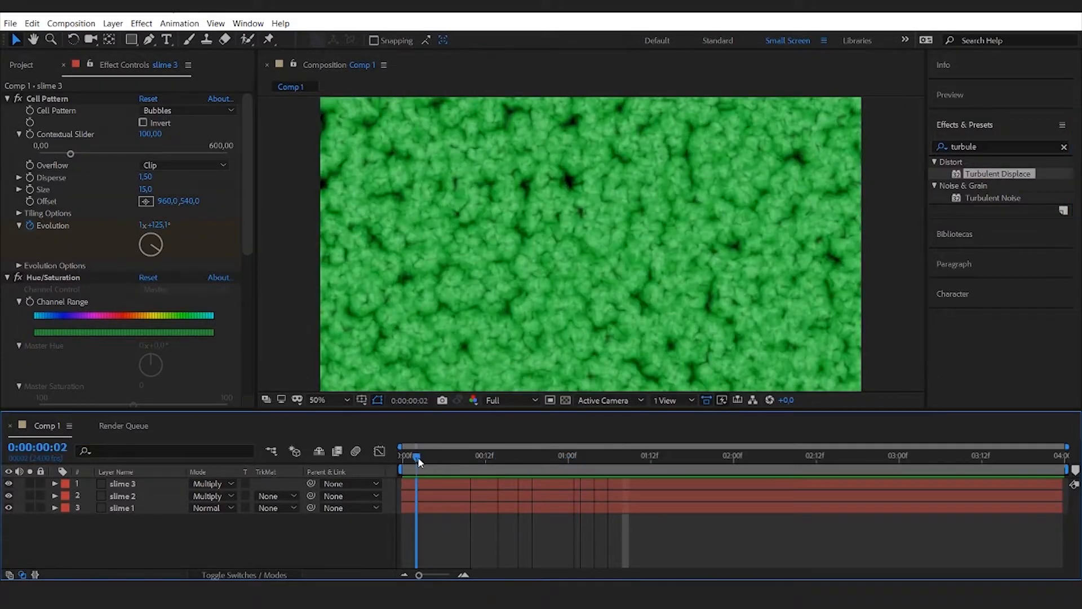
key("space")
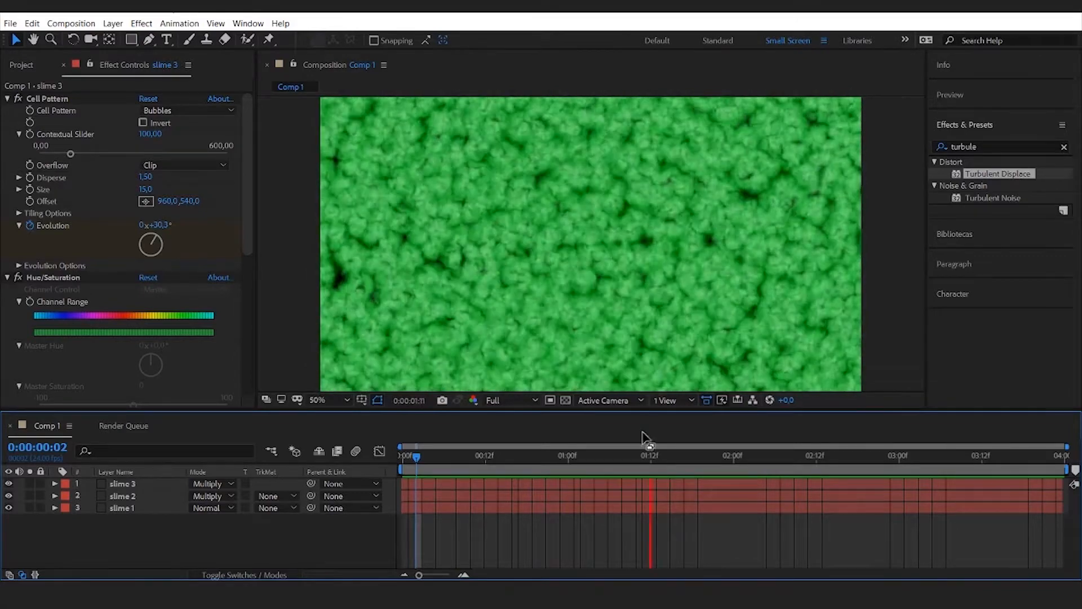
key("space")
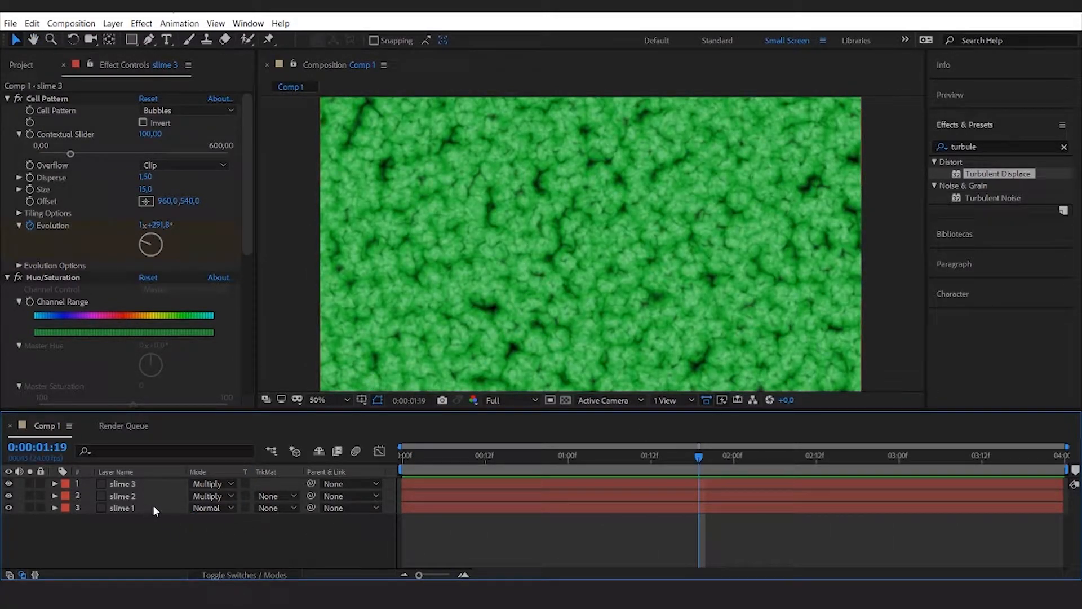
Pre-compose the slime 1, slime 2 and slime 3 layers into a new composition named Slime, moving all attributes
left_click(130, 507)
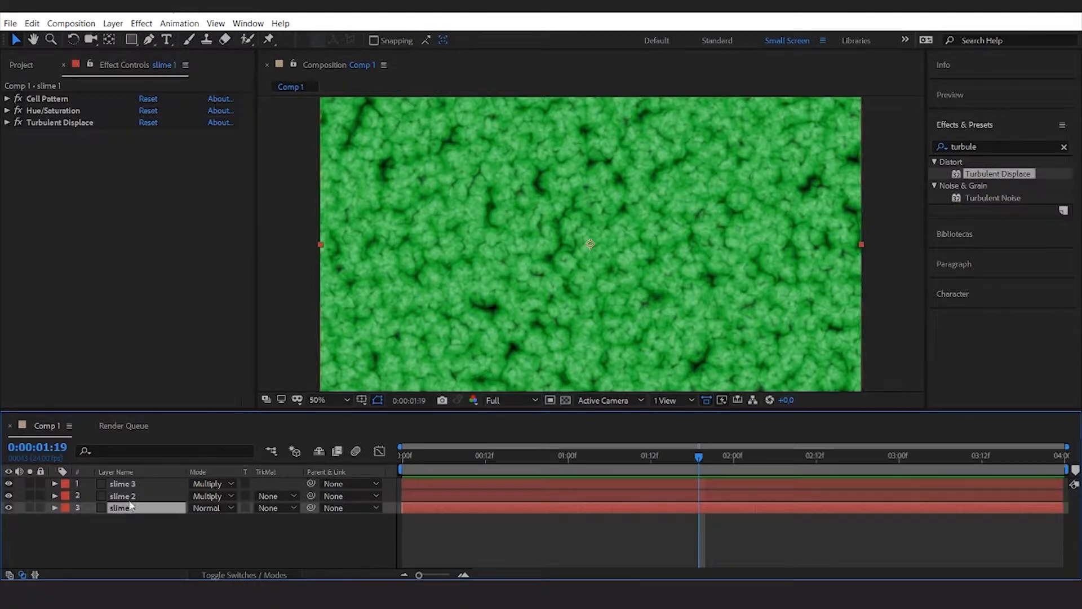
left_click(128, 496, "shift")
left_click(127, 484, "shift")
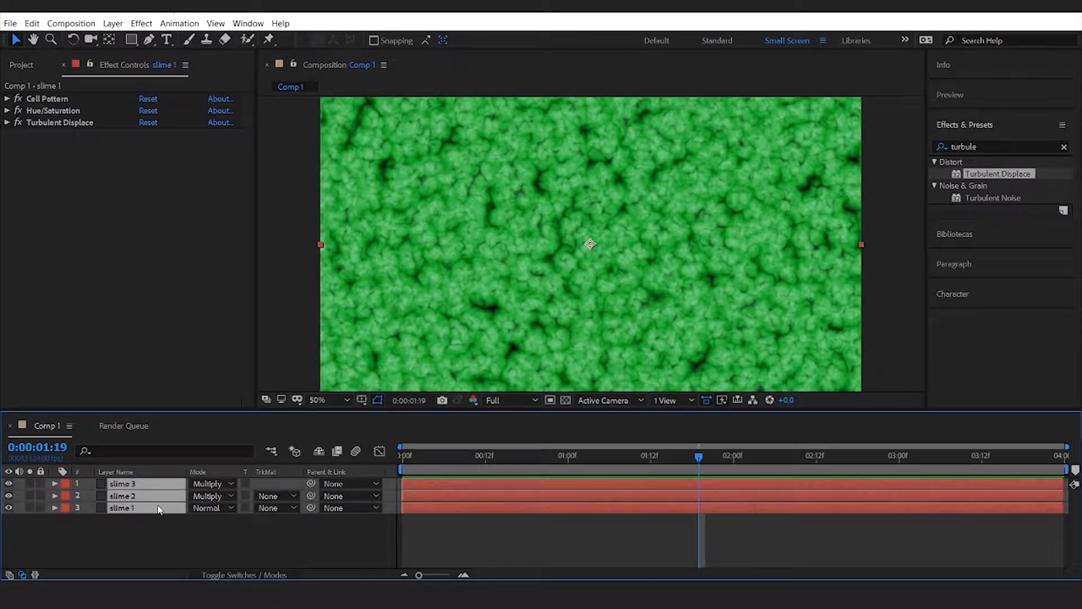
right_click(129, 510)
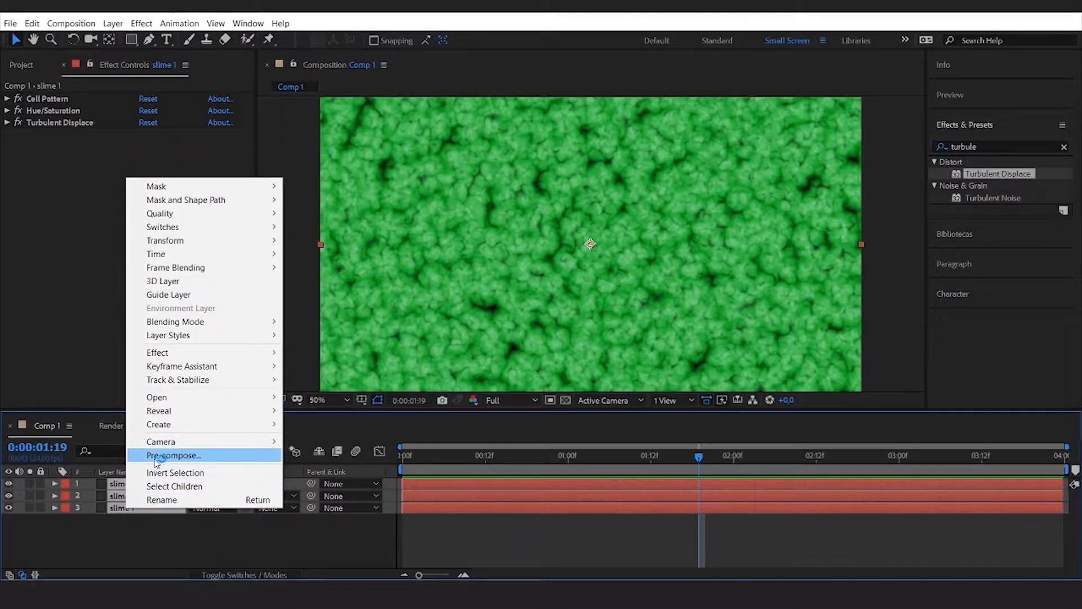
left_click(178, 456)
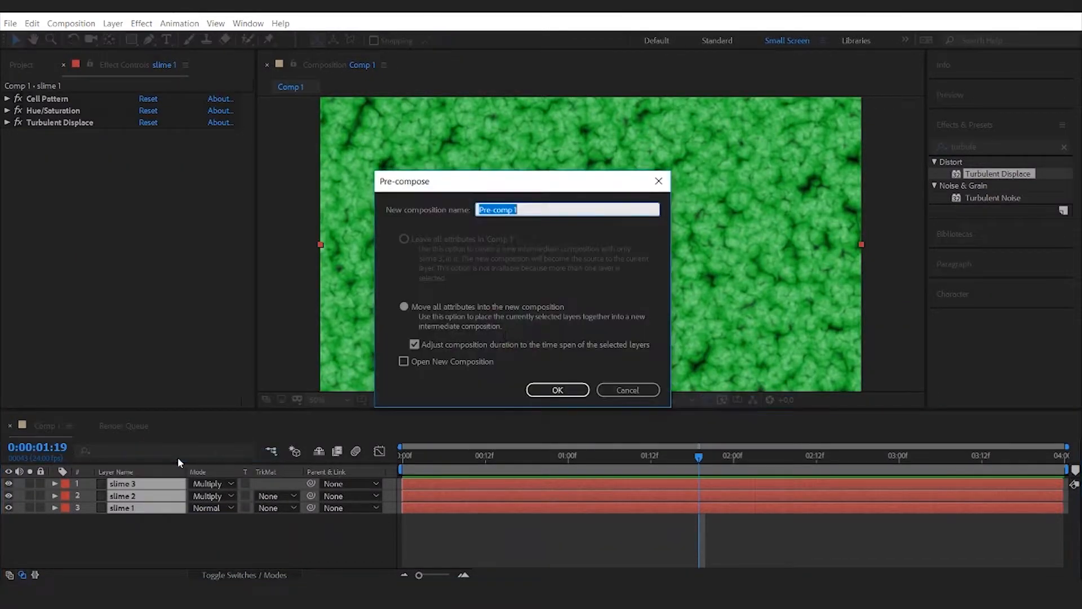
left_click_drag(471, 184, 496, 179)
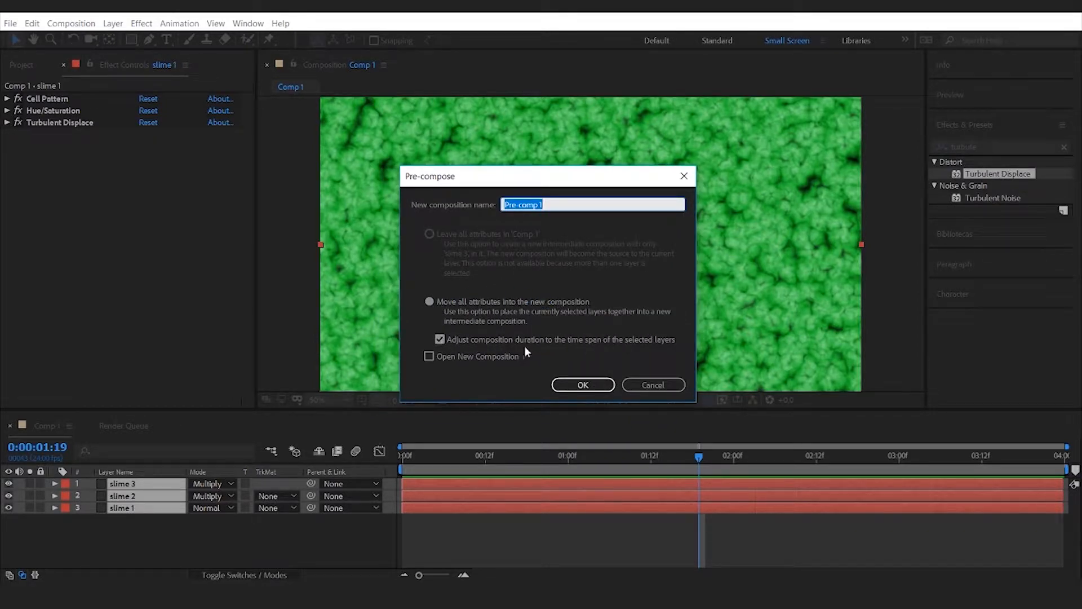
type("Slime")
left_click(586, 384)
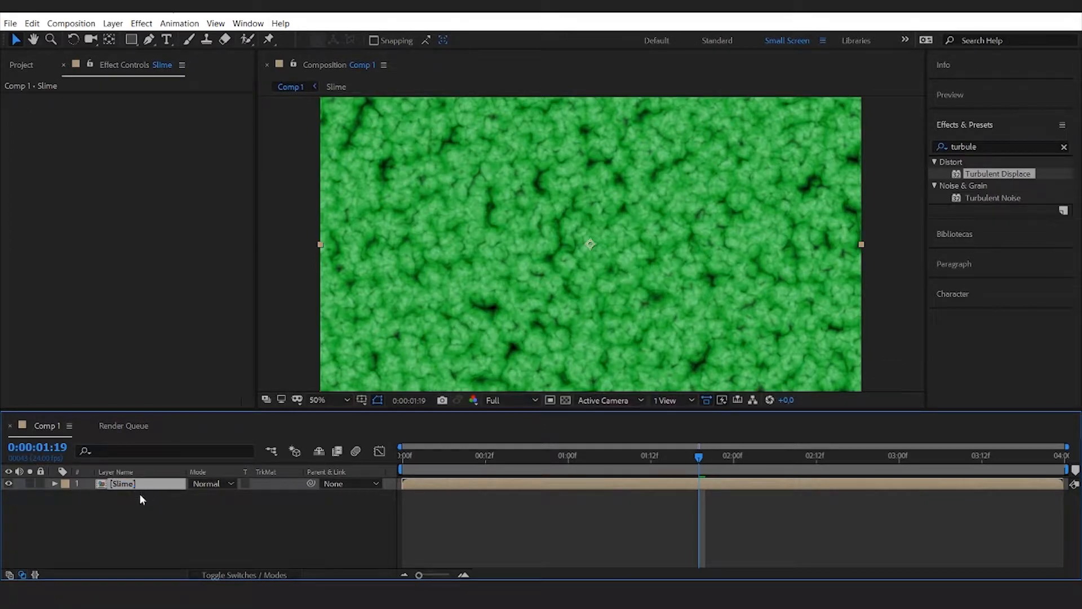
Open the Slime pre-composition to check its layers, close it and return to Comp 1
left_click(129, 508)
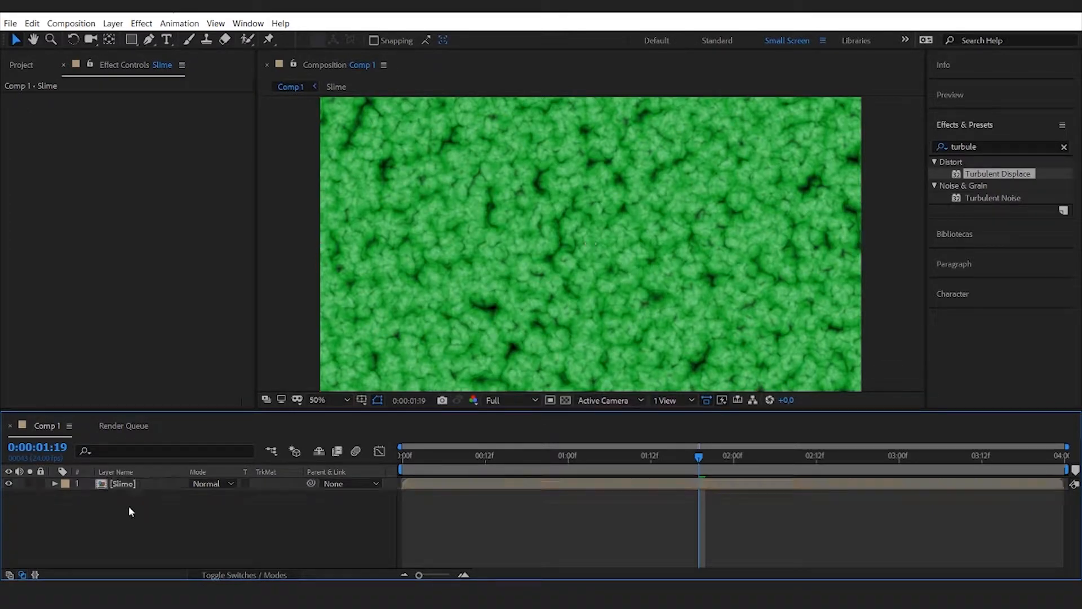
double_click(131, 483)
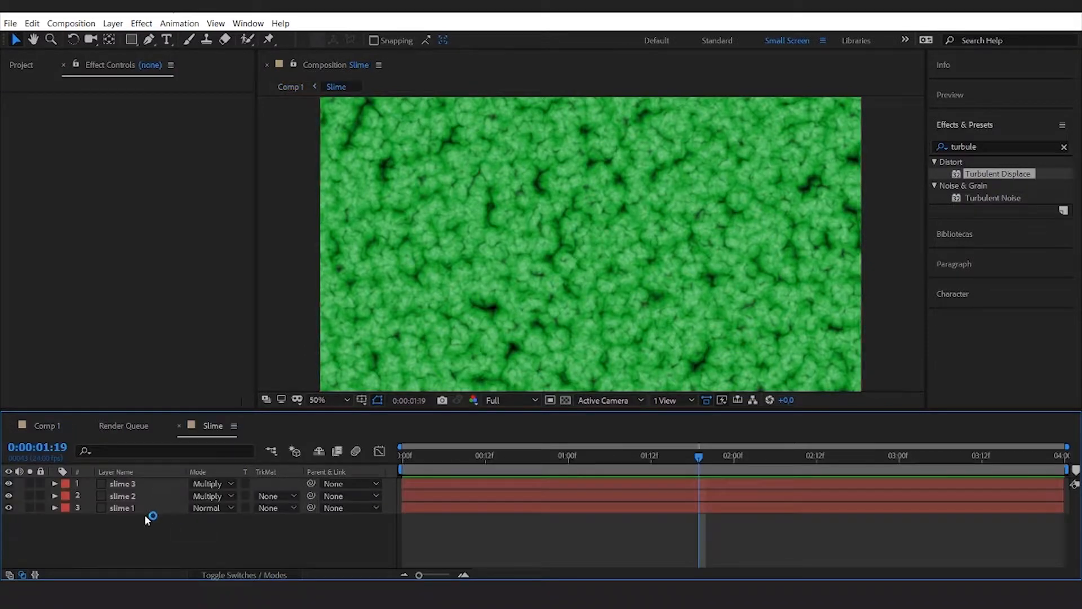
left_click(179, 426)
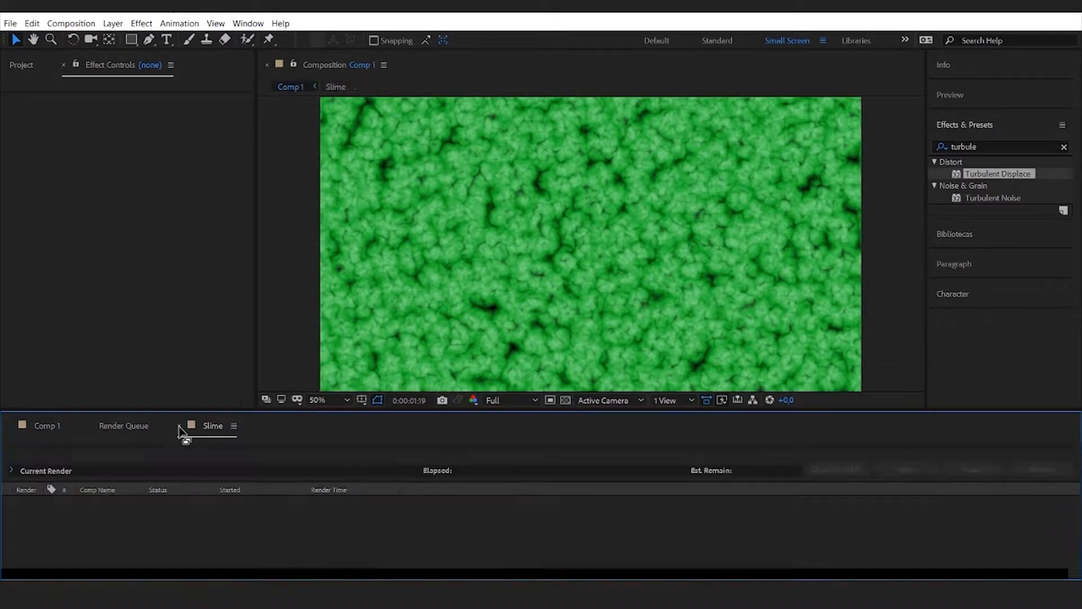
left_click(40, 426)
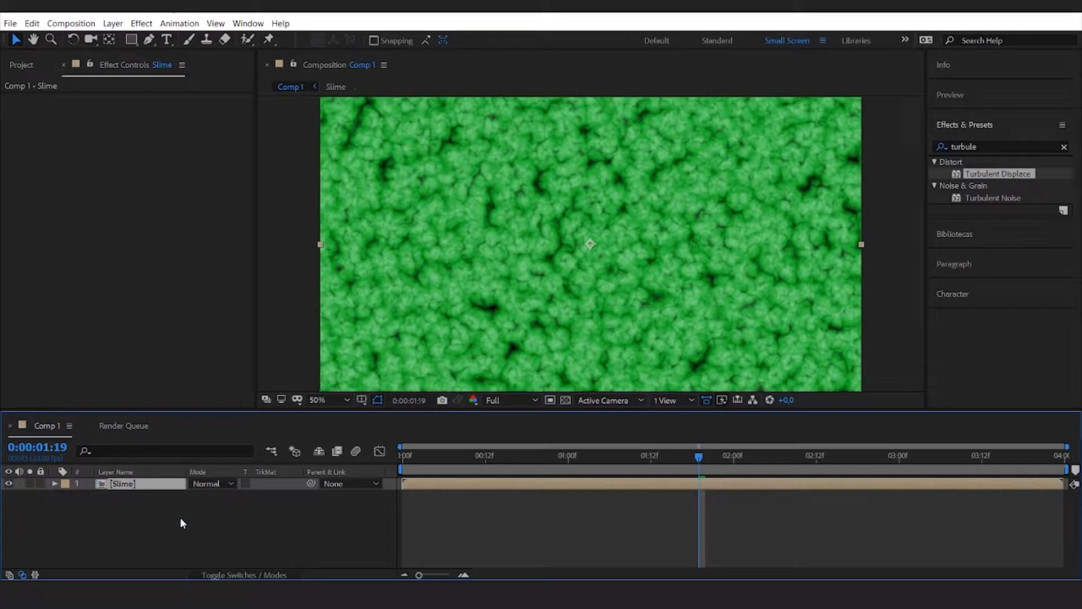
left_click(245, 522)
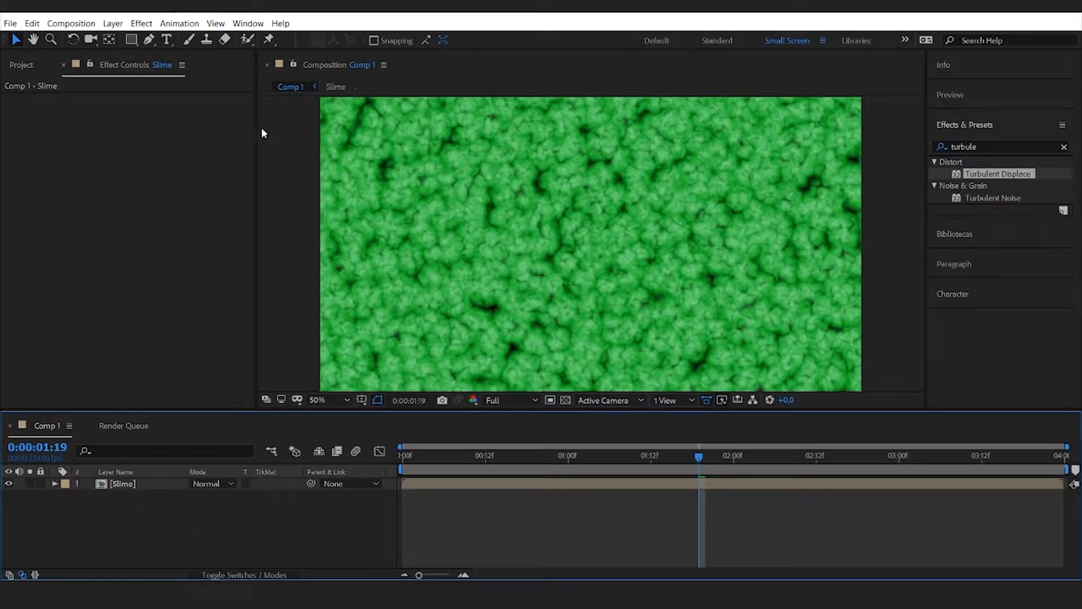
Add a text layer over the slime background reading SLIME EFFECT on two lines
left_click(167, 40)
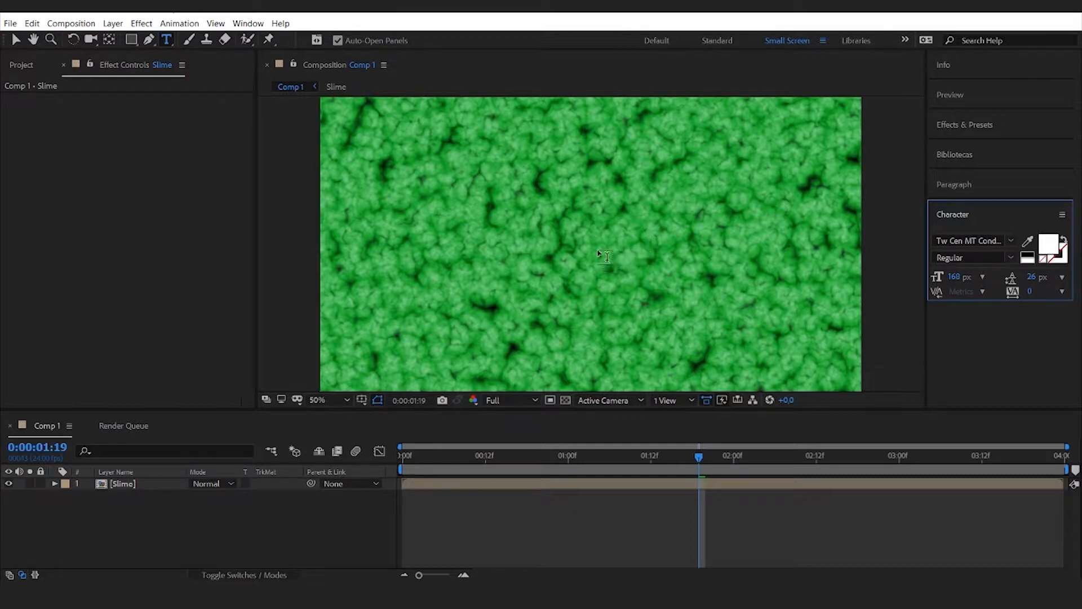
left_click(527, 229)
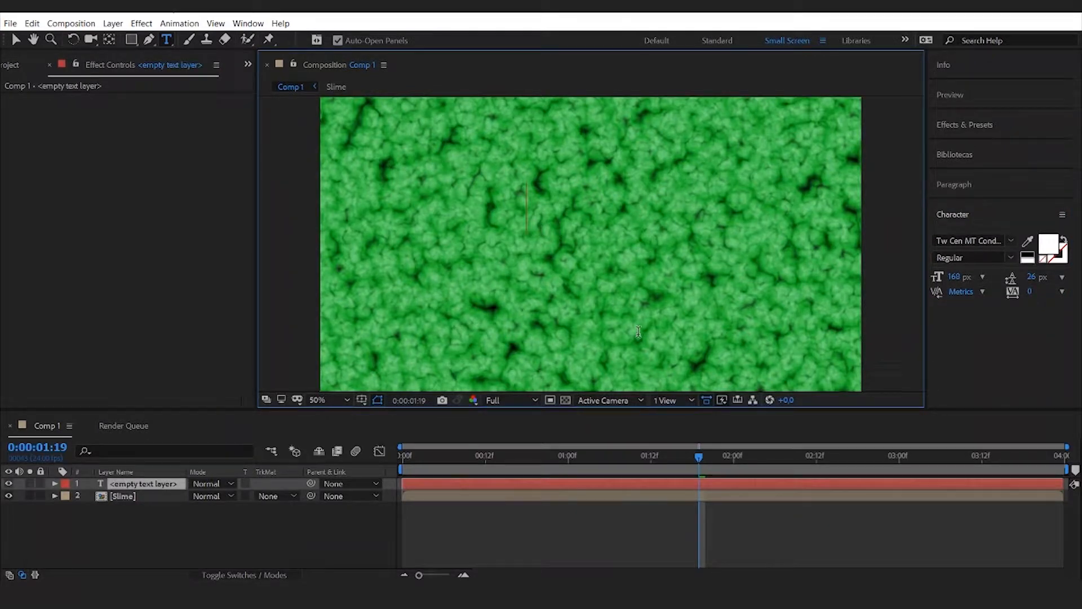
type("SLIME")
key("Return")
type("EFFECT")
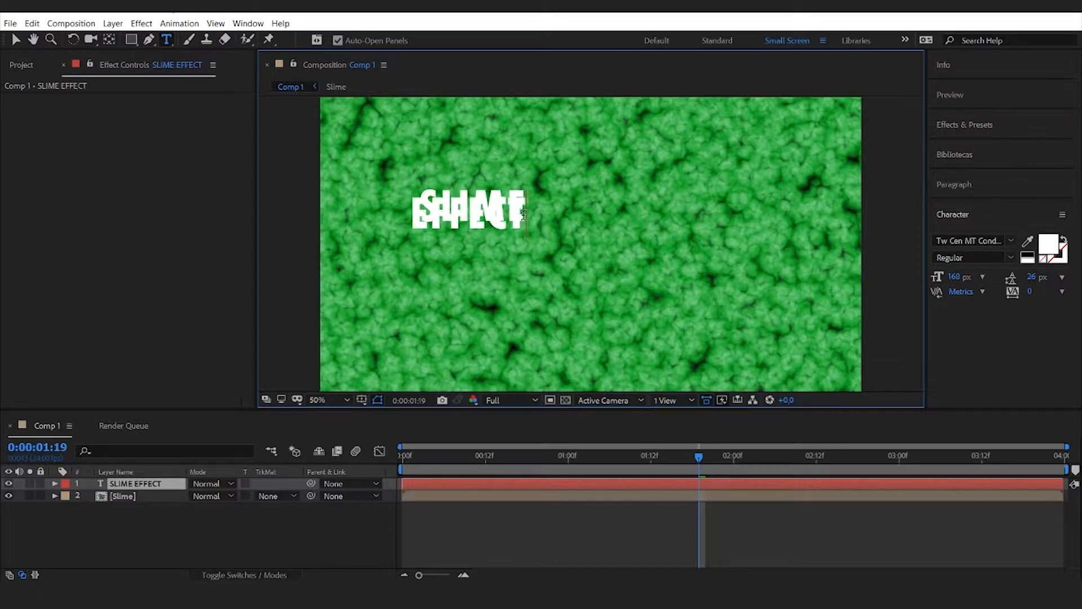
Set the leading of all the SLIME EFFECT text to 185 px and center-align its paragraph
left_click_drag(533, 218, 441, 194)
right_click(466, 204)
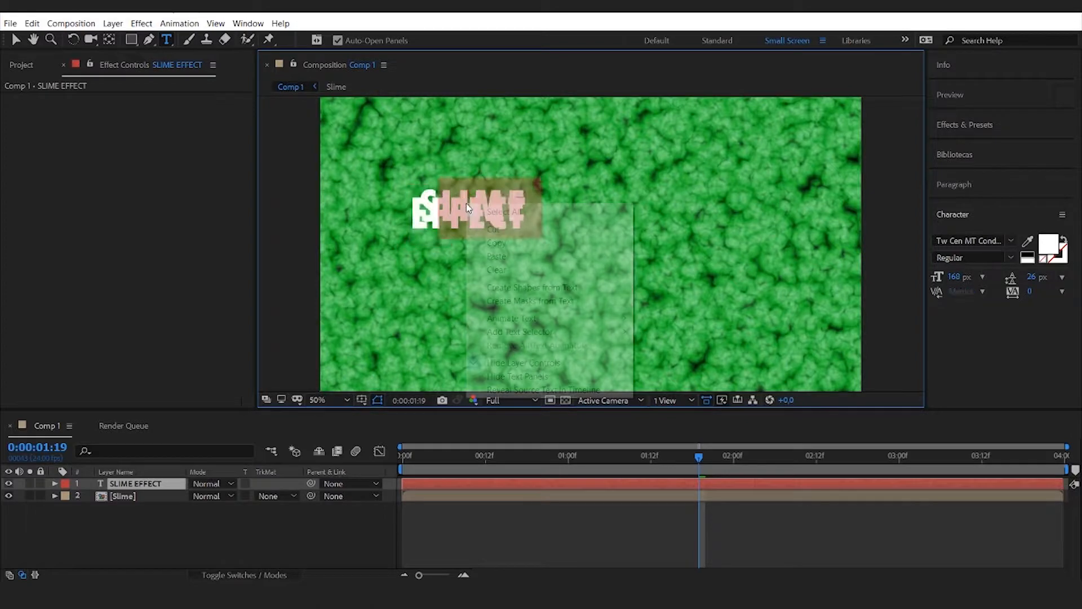
left_click(503, 212)
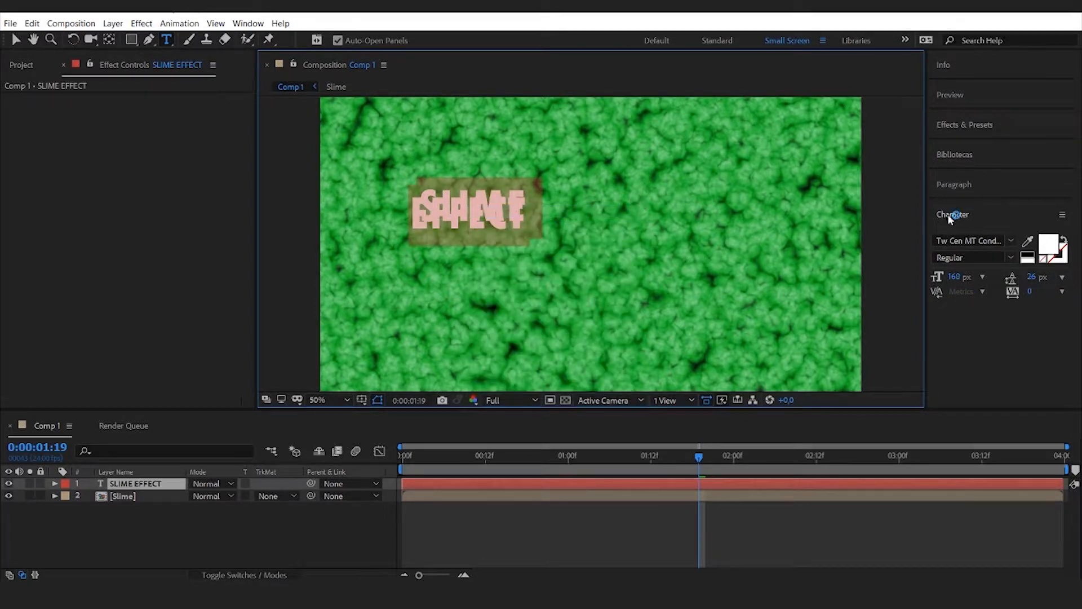
mouse_move(1030, 276)
left_mouse_down()
mouse_move(1013, 292)
mouse_move(1076, 298)
mouse_move(1078, 276)
mouse_move(1048, 276)
left_mouse_up()
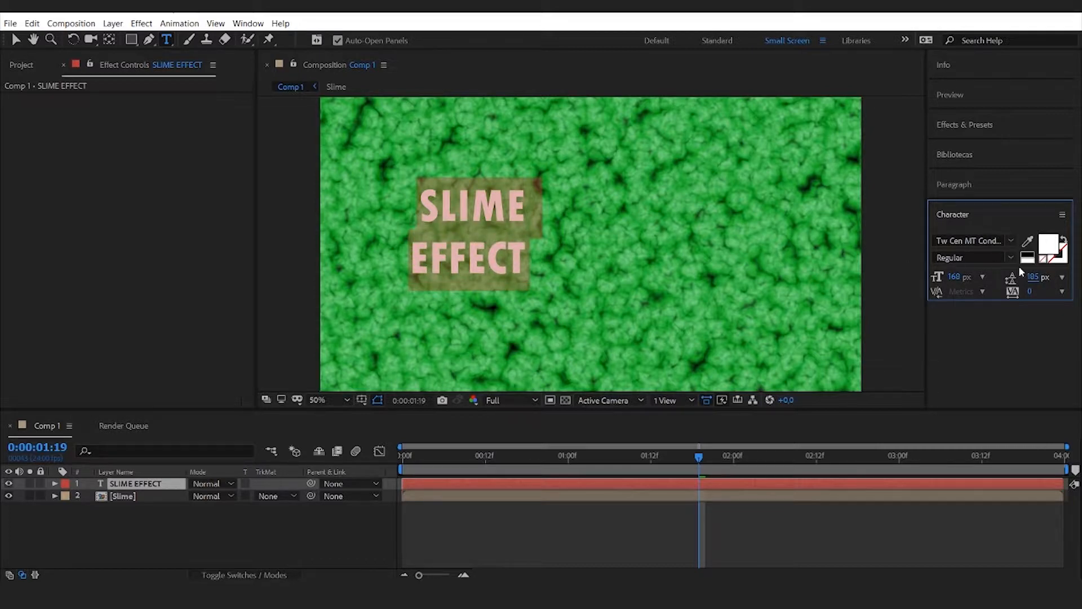
left_click(967, 185)
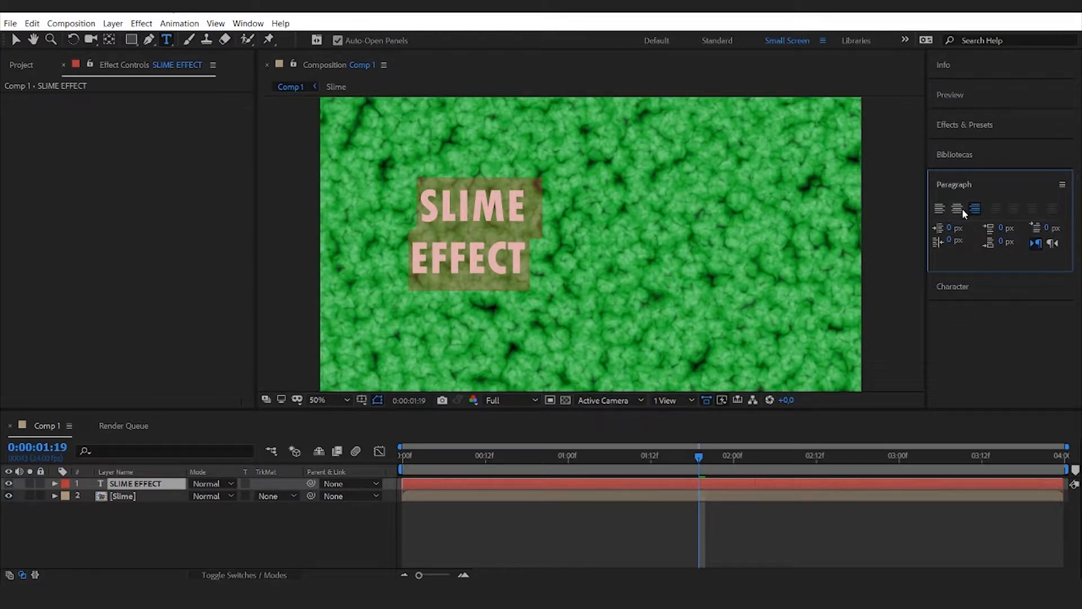
left_click(956, 210)
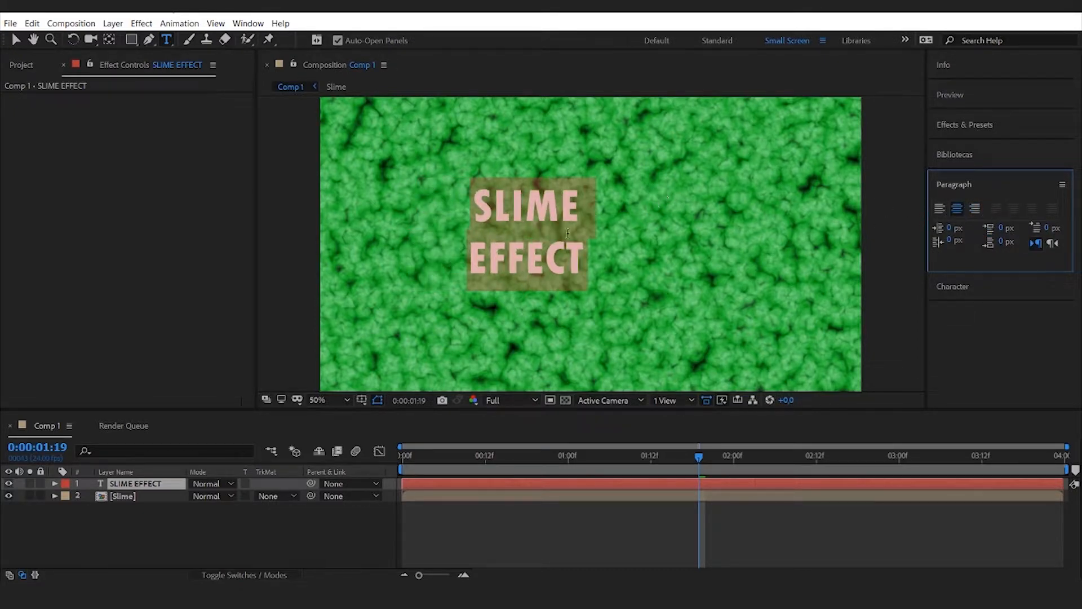
Select all of the SLIME EFFECT text and set its font size to 229 px
left_click(517, 215)
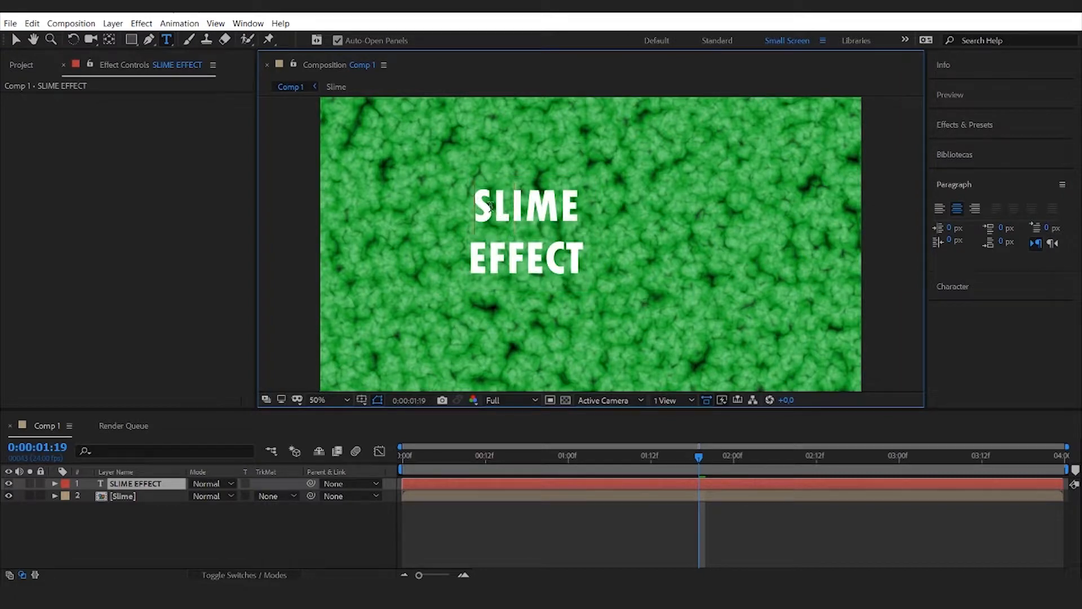
left_click_drag(475, 206, 579, 260)
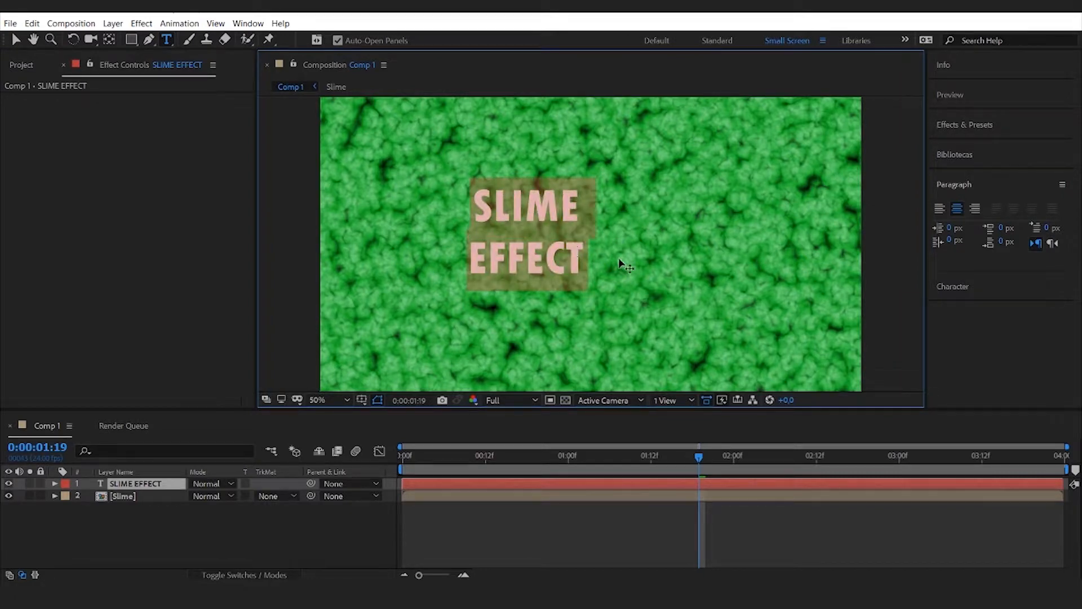
scroll(620, 254, "down", 2)
left_click(960, 271)
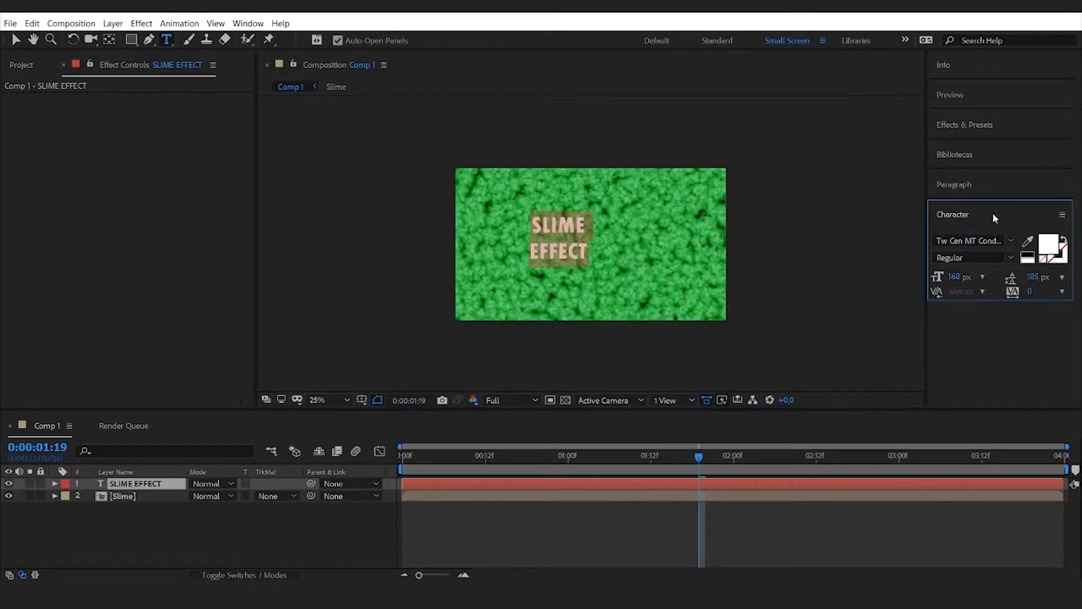
left_click_drag(973, 276, 999, 277)
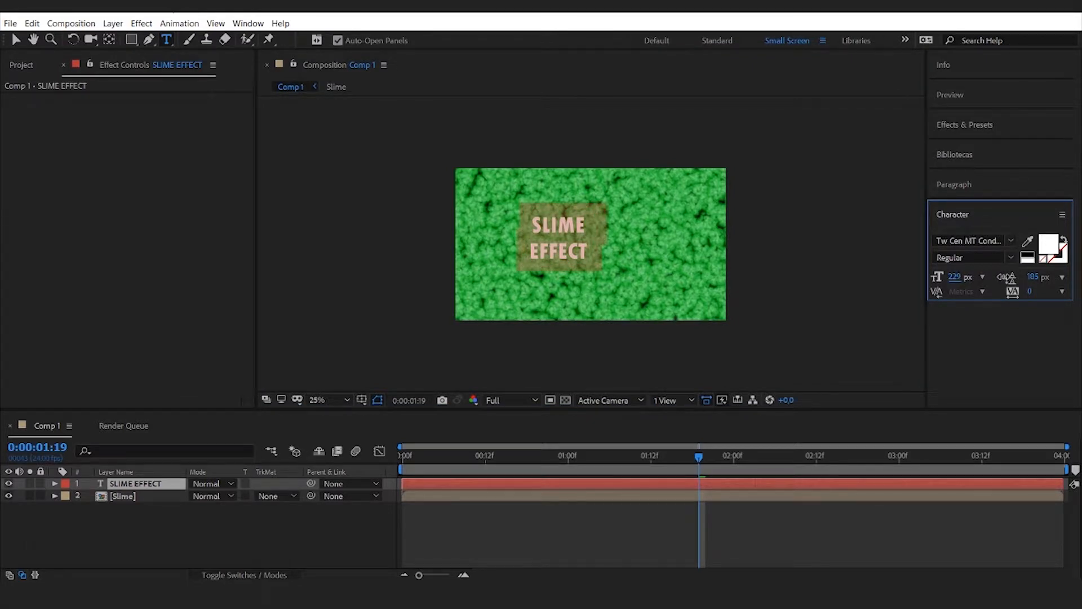
scroll(614, 219, "up", 2)
scroll(548, 208, "down", 2)
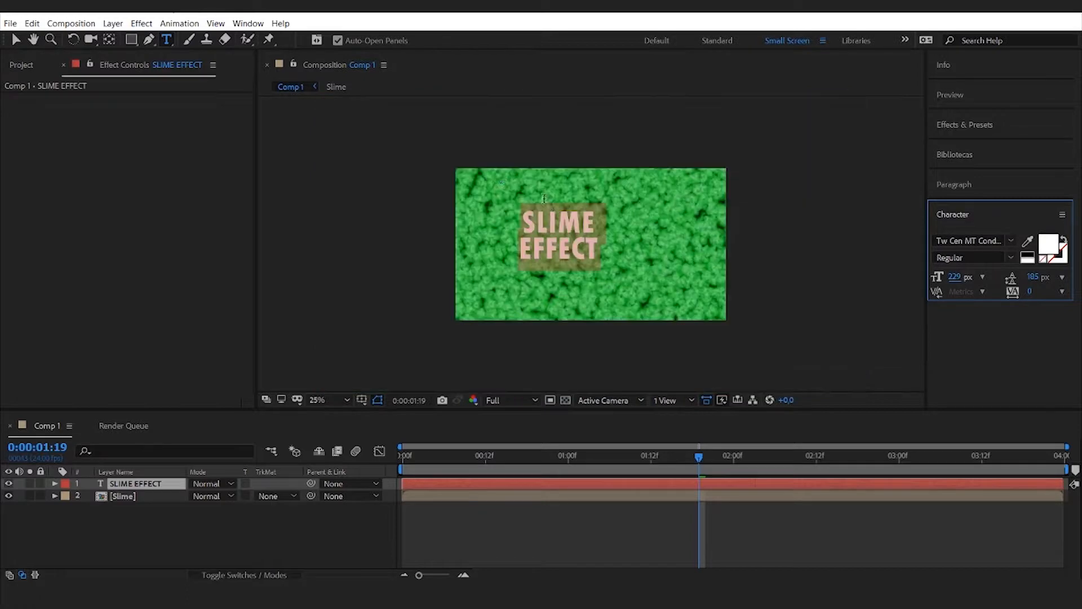
Move the SLIME EFFECT text to roughly the center of the composition
left_click(16, 39)
left_click_drag(552, 238, 594, 248)
key("Caps_Lock")
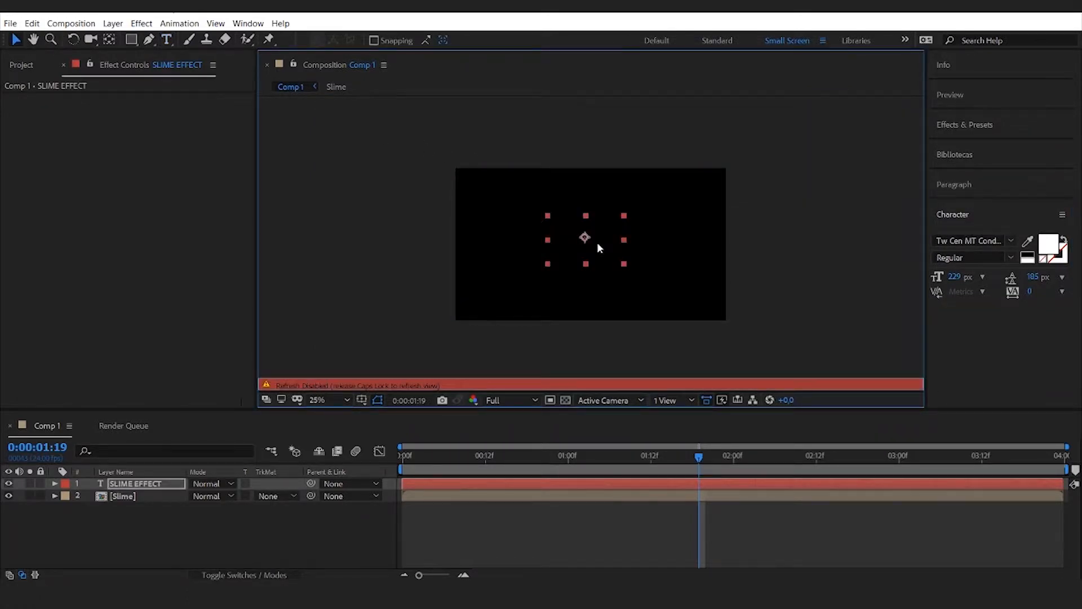
key("Caps_Lock")
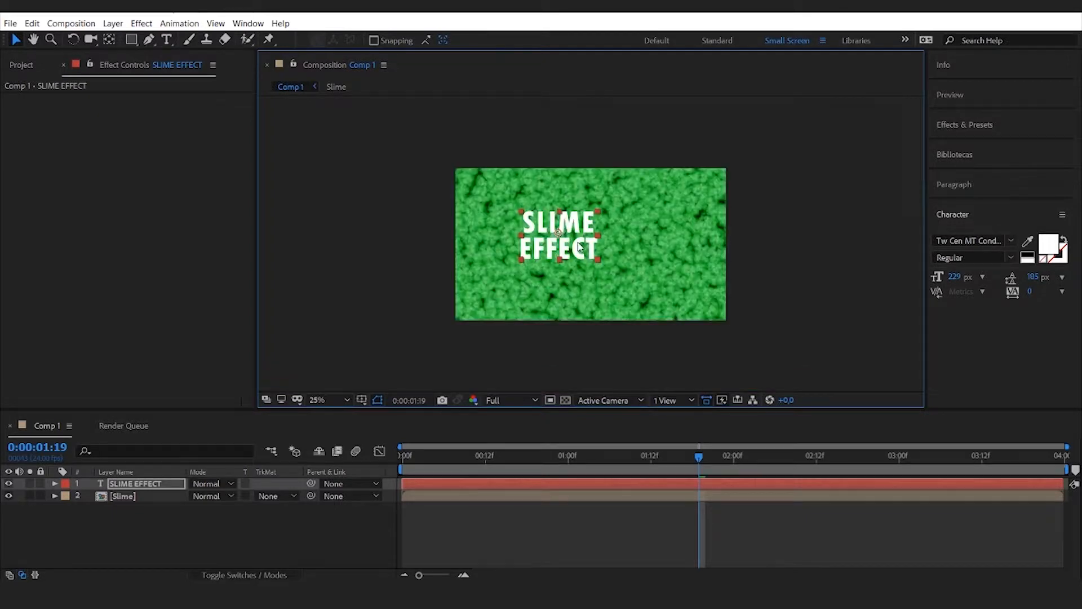
mouse_move(584, 232)
left_mouse_down()
mouse_move(610, 228)
mouse_move(598, 227)
left_mouse_up()
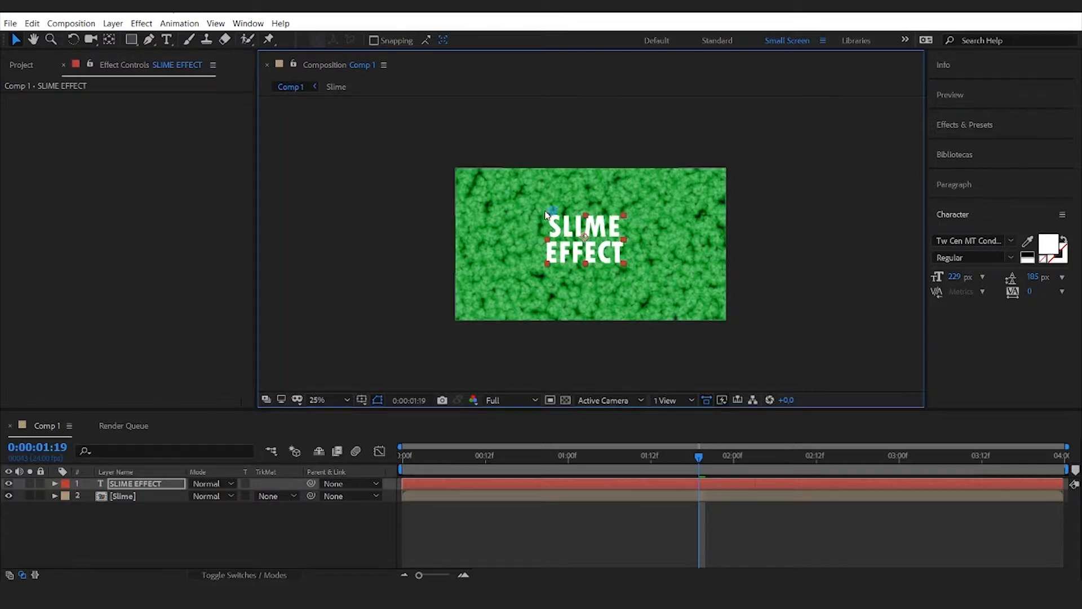
Scale up the SLIME EFFECT text proportionally to about half the composition's width and deselect the layer
key("period")
left_click_drag(656, 187, 766, 114)
key("comma")
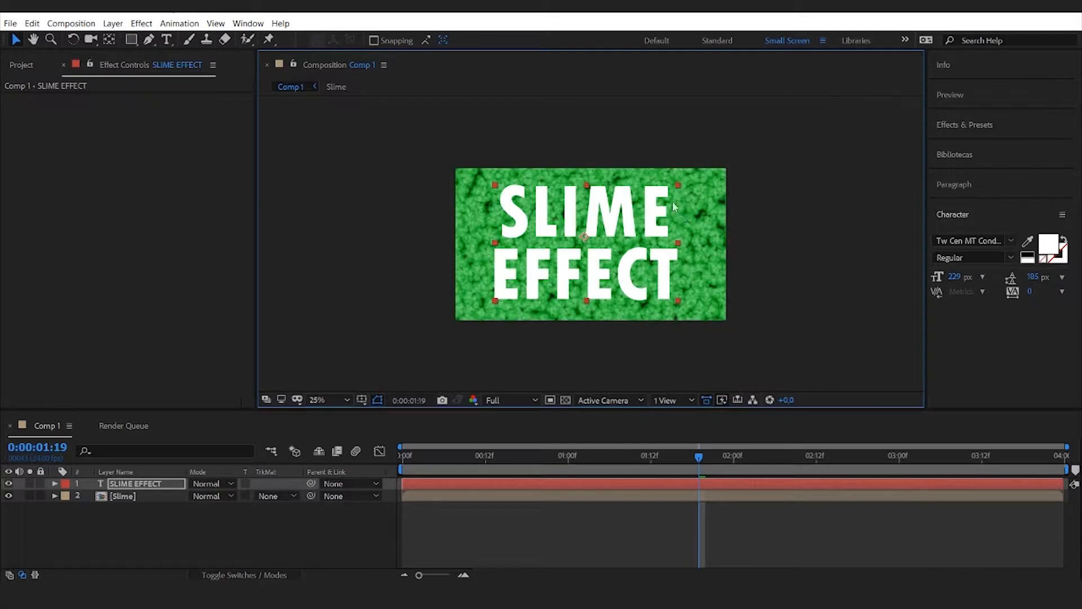
left_click_drag(678, 185, 670, 201)
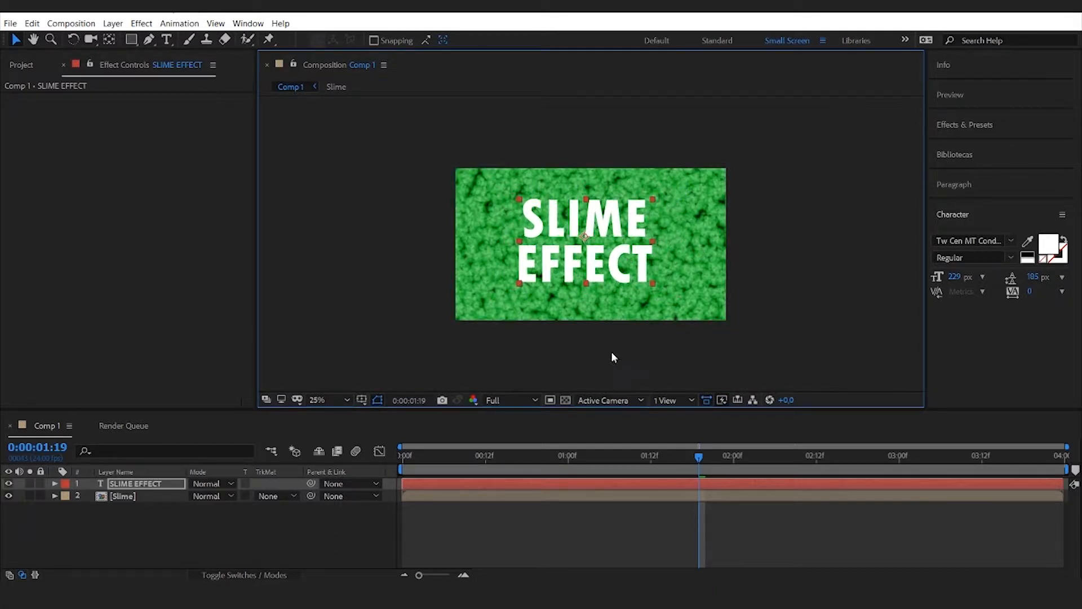
left_click(251, 533)
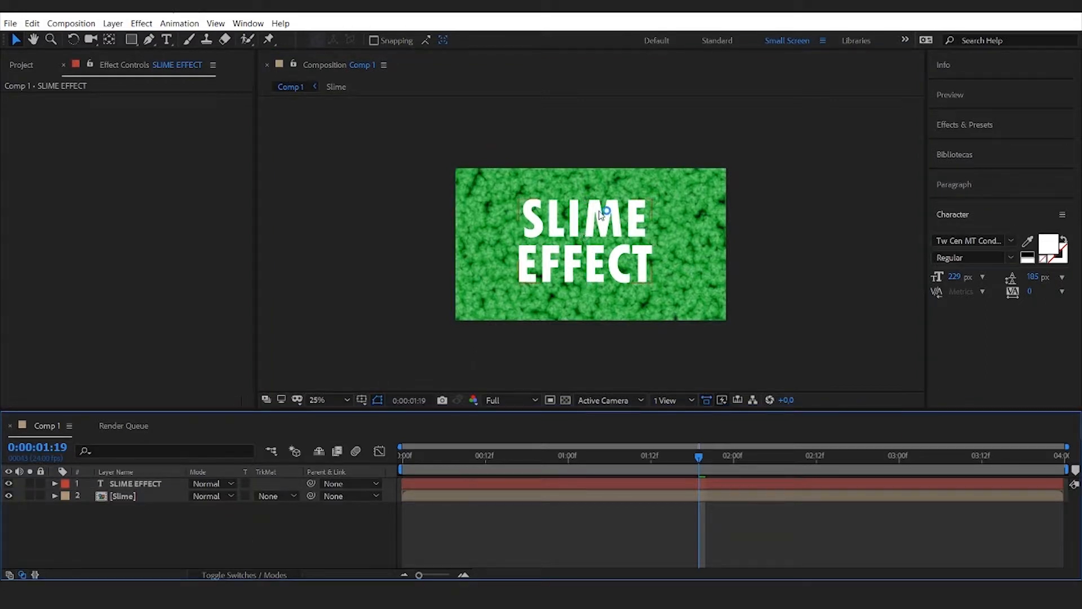
key("period")
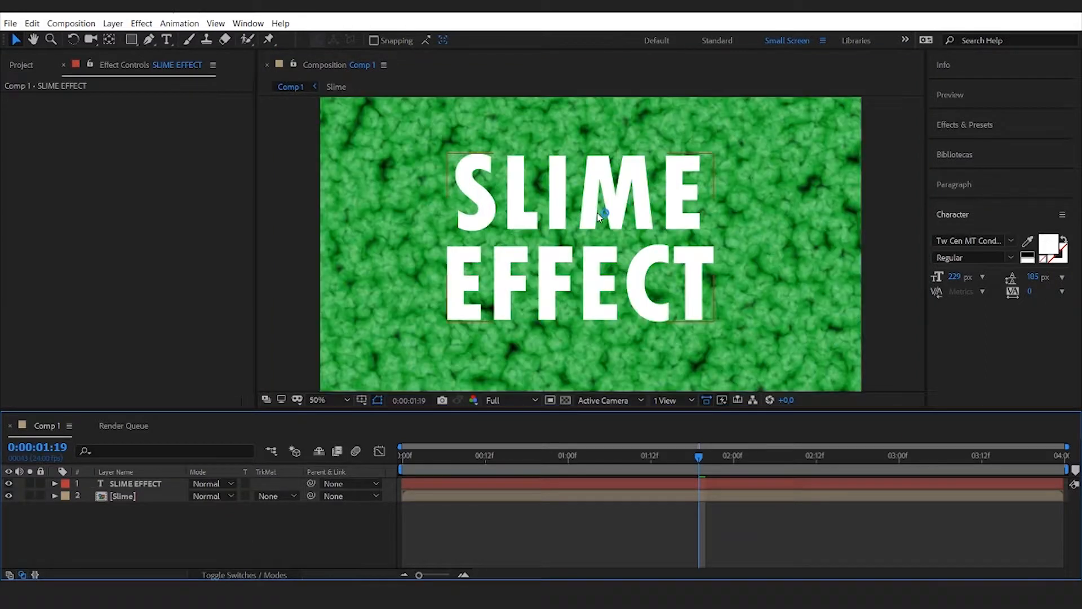
Apply the Fast Blur (Legacy) effect to the SLIME EFFECT layer, set Blurriness to 6.0 and scrub to 0:00:01:18
left_click(983, 125)
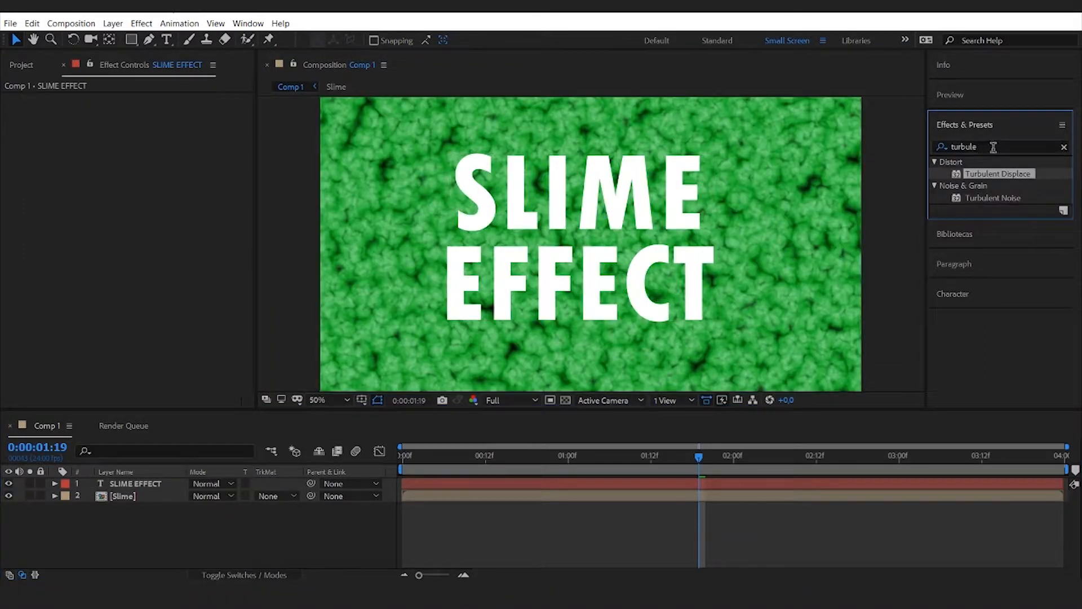
left_click(981, 146)
type("blu")
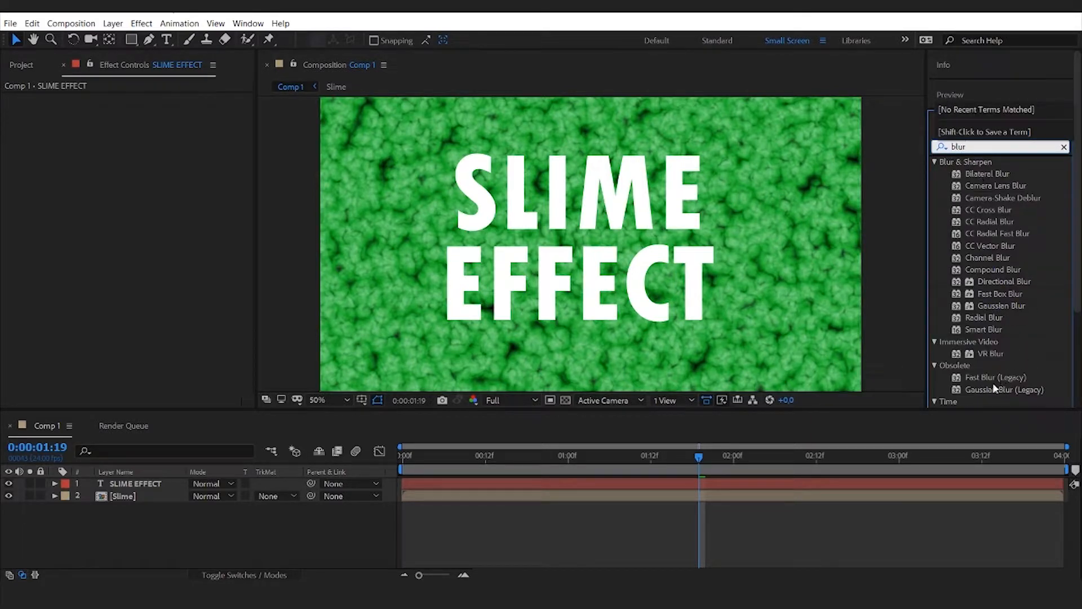
type("r")
left_click_drag(987, 376, 141, 483)
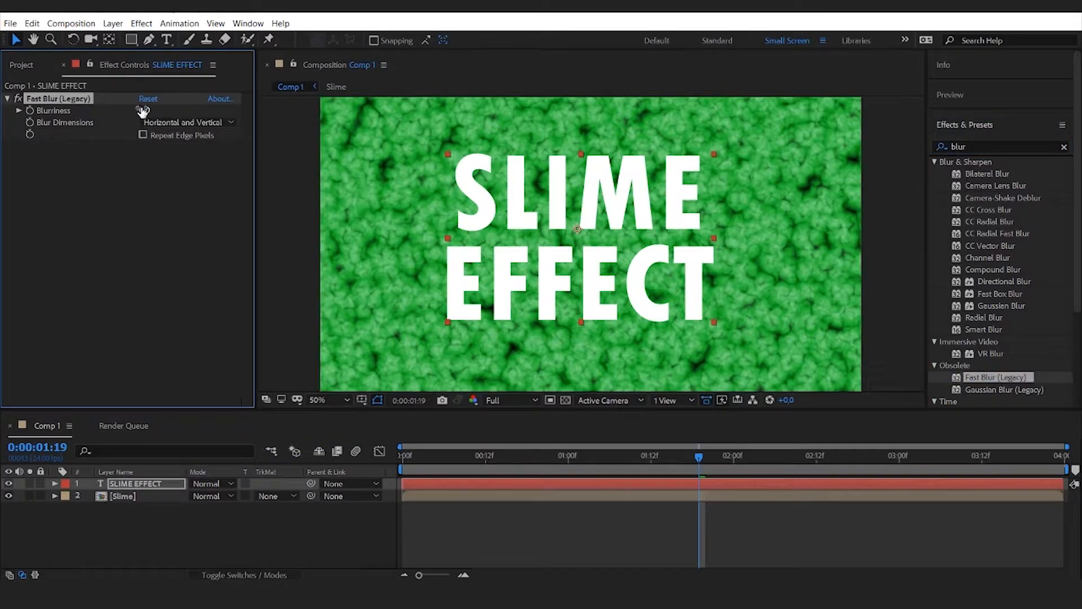
mouse_move(141, 112)
left_mouse_down()
mouse_move(169, 112)
mouse_move(145, 110)
left_mouse_up()
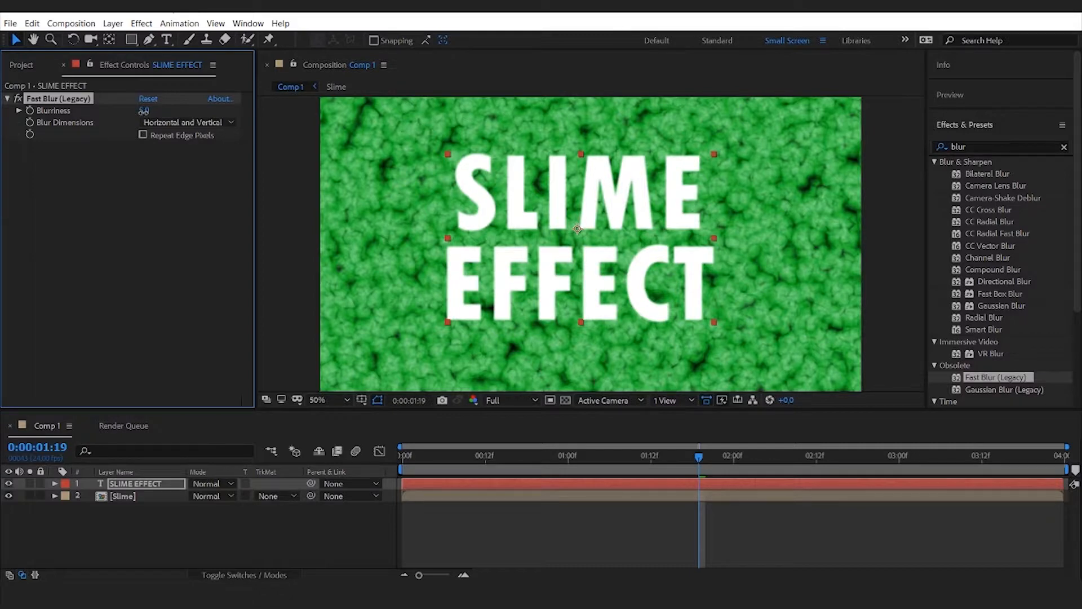
left_click(159, 240)
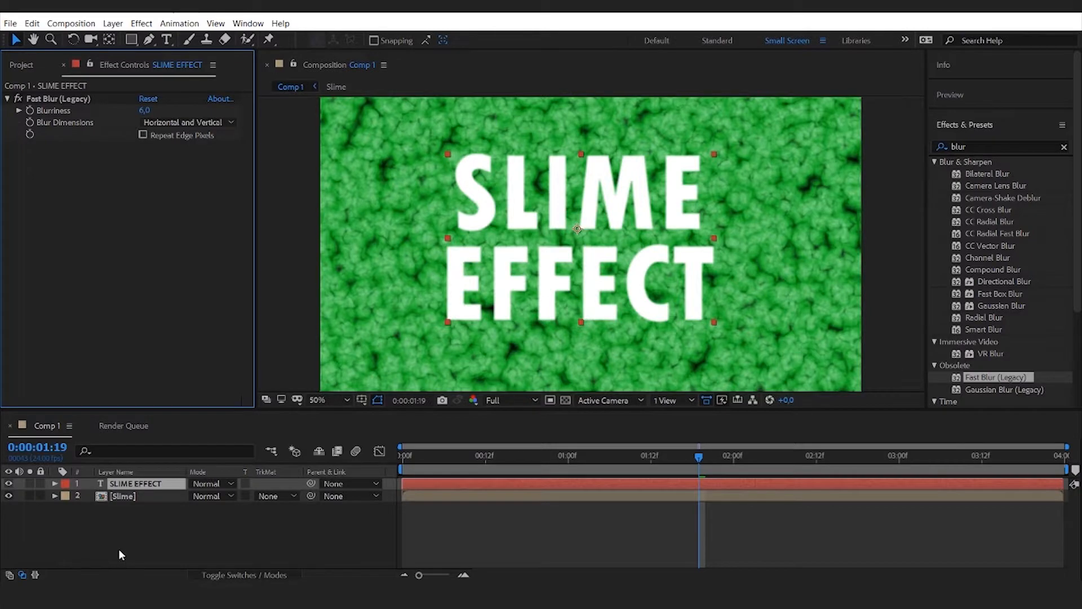
mouse_move(702, 455)
left_mouse_down()
mouse_move(442, 471)
mouse_move(647, 461)
mouse_move(826, 469)
mouse_move(692, 468)
left_mouse_up()
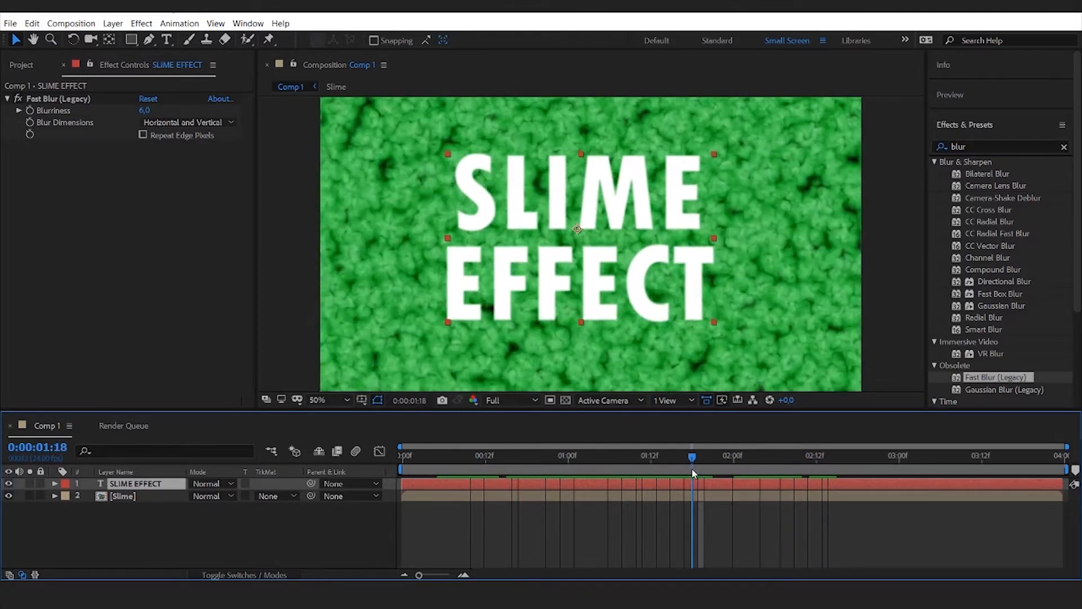
Add a new adjustment layer above the SLIME EFFECT text in Comp 1
left_click(272, 525)
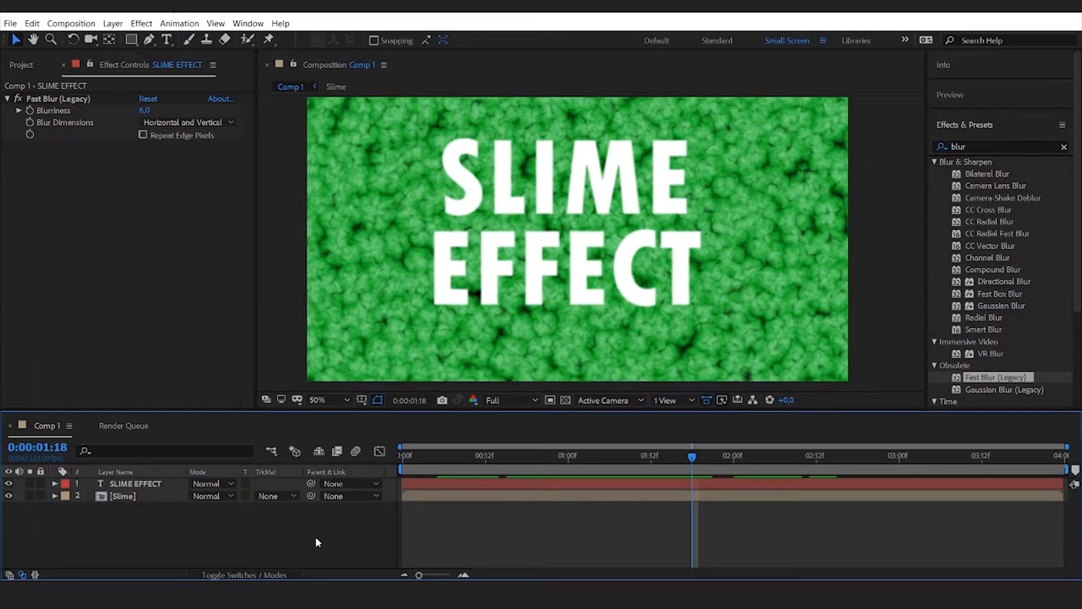
right_click(298, 524)
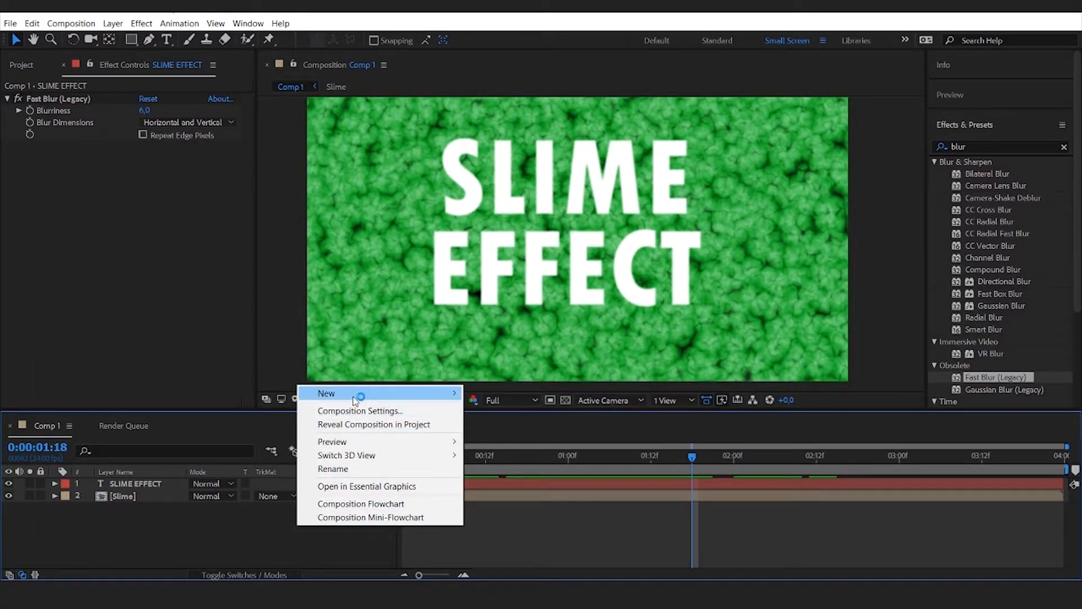
mouse_move(356, 399)
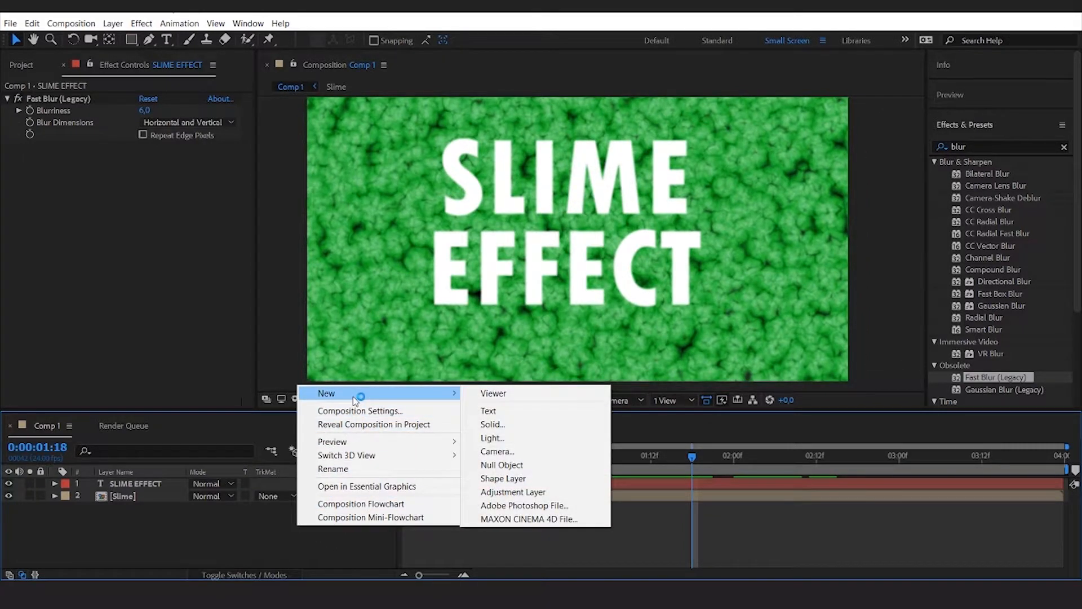
left_click(524, 491)
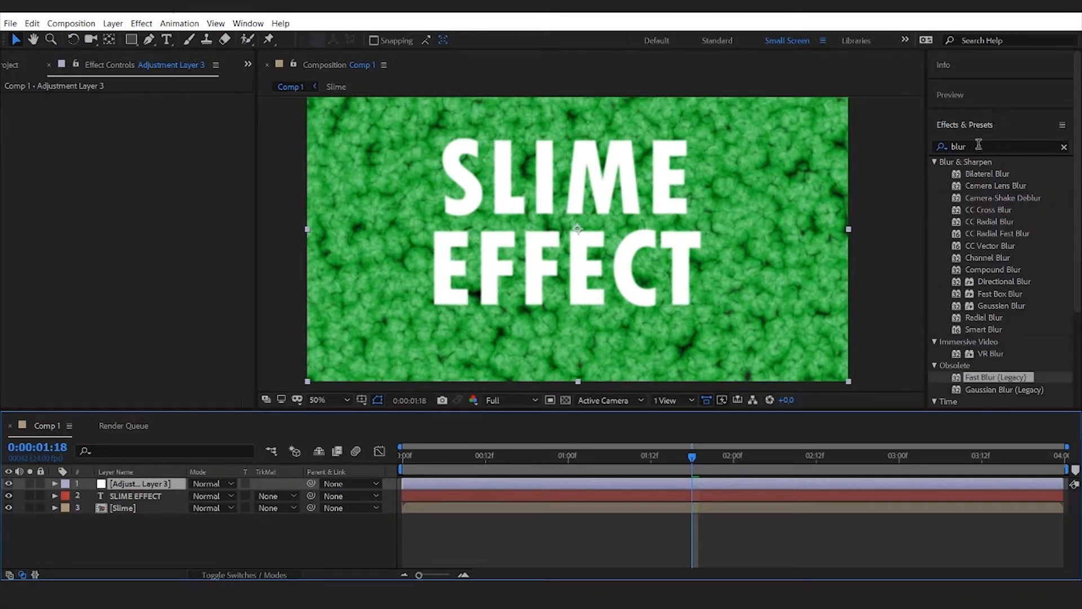
Find the CC Glass effect and apply it to the new adjustment layer
left_click(948, 145)
type("glass")
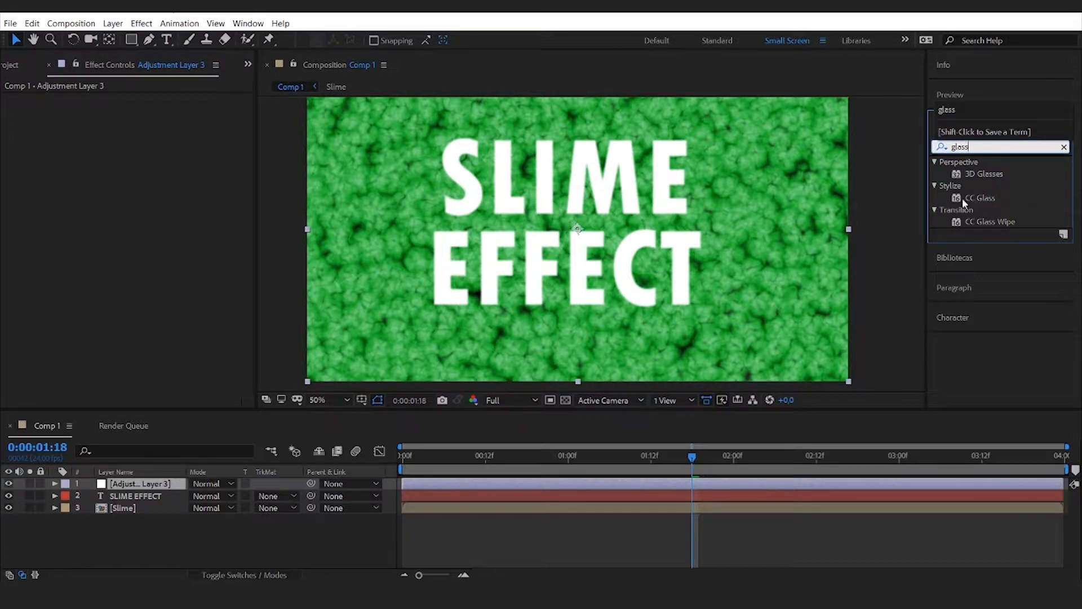
left_click_drag(968, 197, 163, 486)
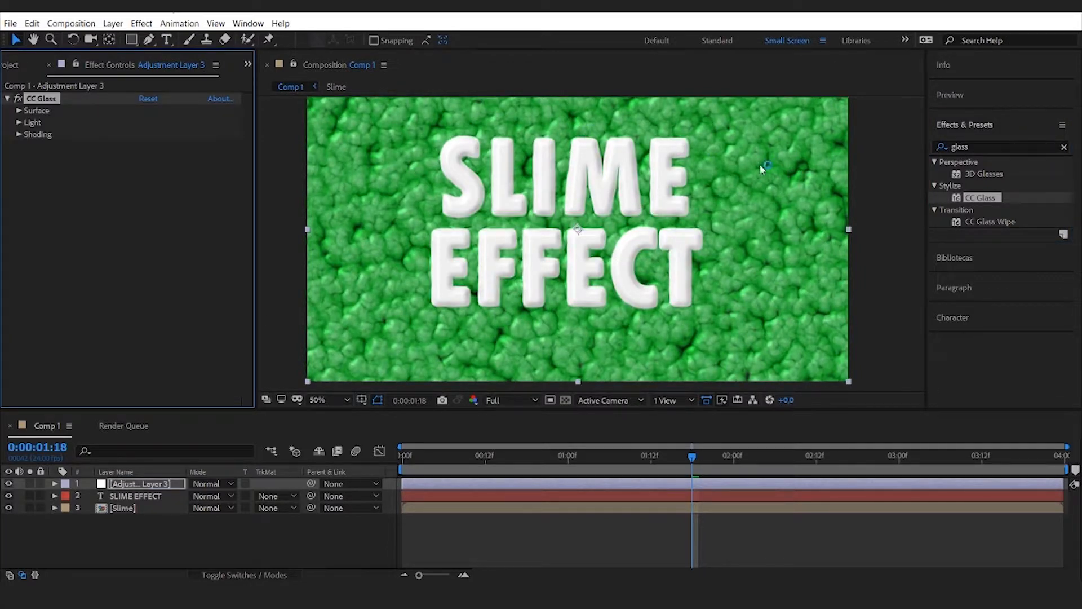
key("space")
mouse_move(544, 175)
left_mouse_down()
mouse_move(598, 213)
mouse_move(550, 167)
mouse_move(554, 177)
left_mouse_up()
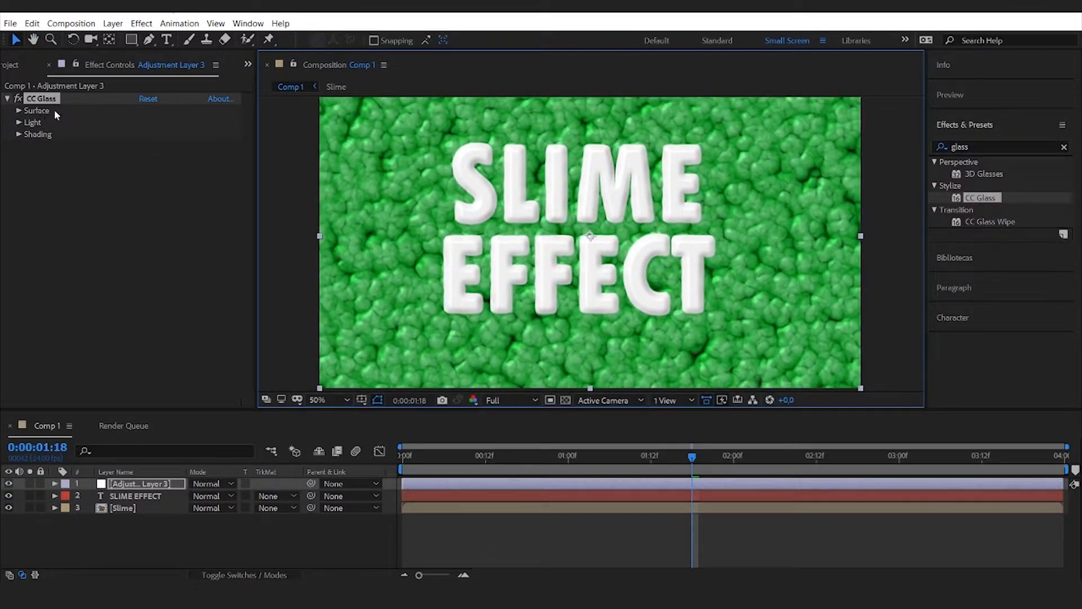
In the CC Glass Shading settings, set Specular to 100, Metal to 0 and Roughness to 0.001
left_click(49, 140)
left_click(44, 143)
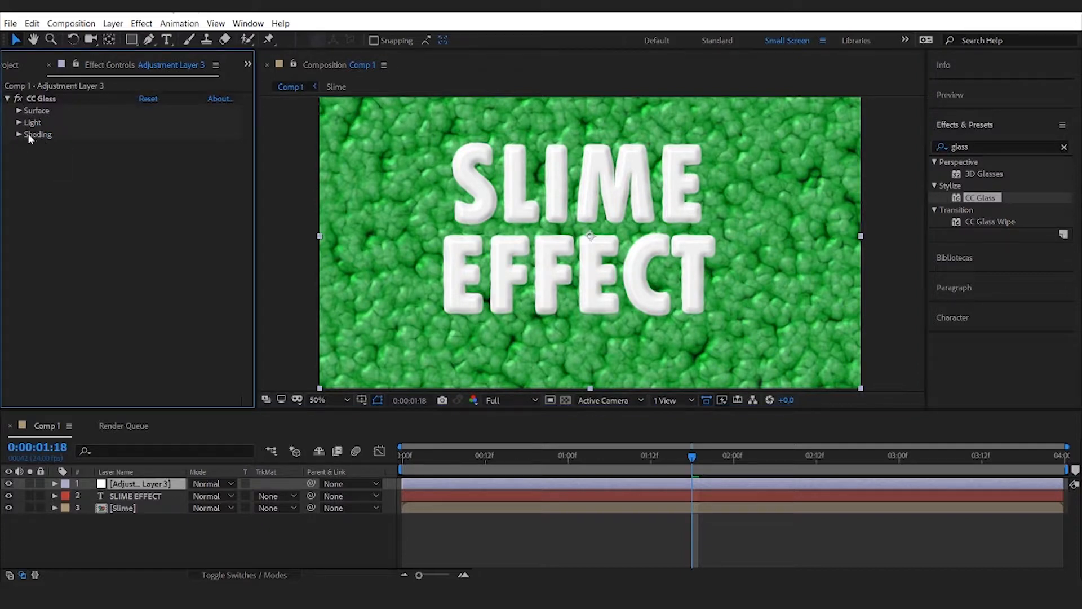
left_click(18, 133)
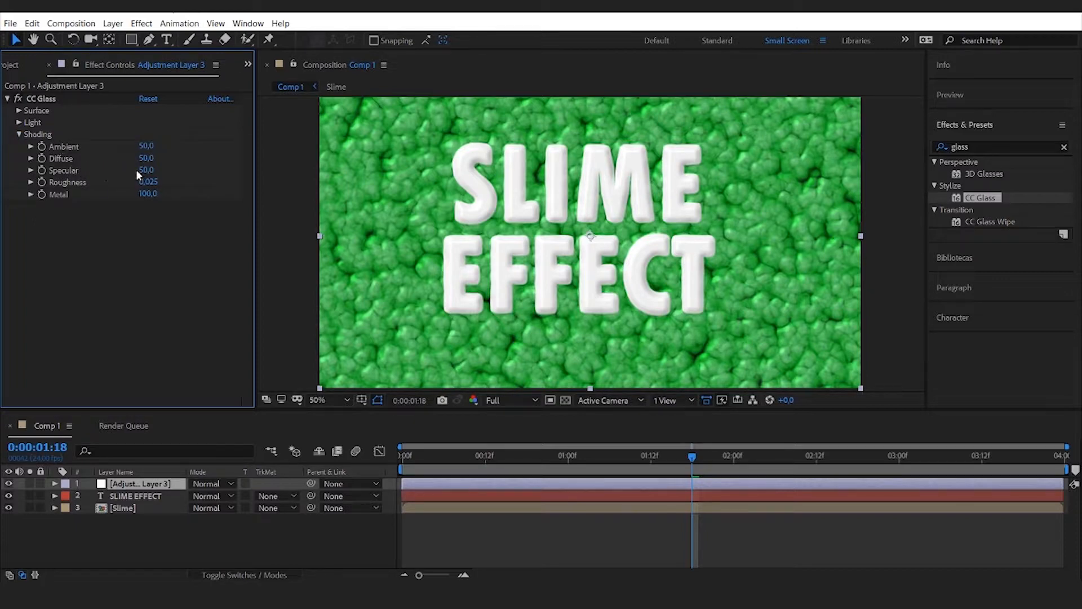
left_click_drag(145, 173, 215, 167)
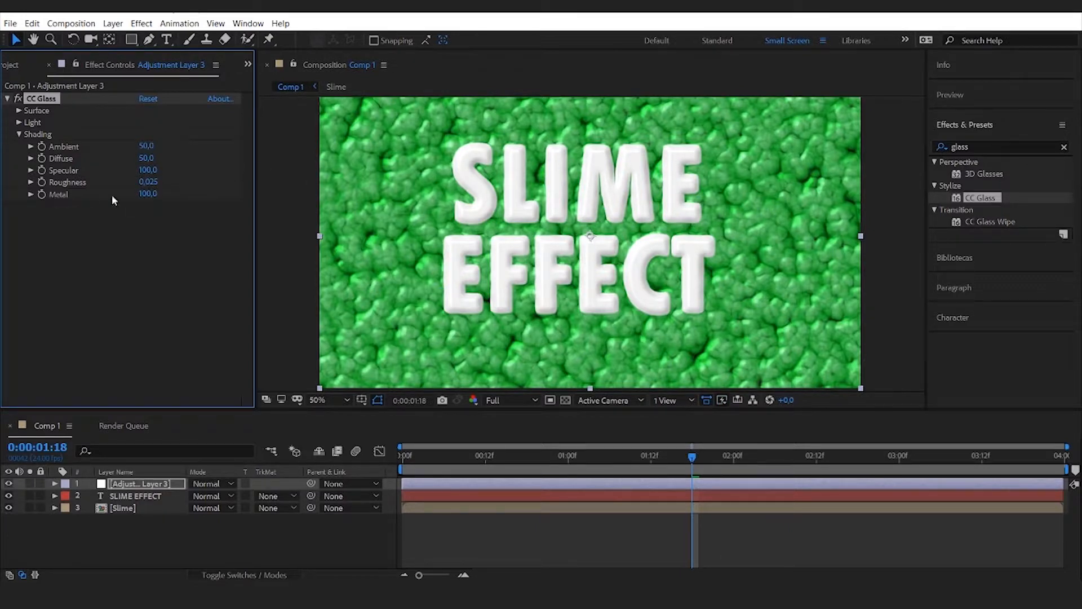
left_click_drag(149, 194, 131, 194)
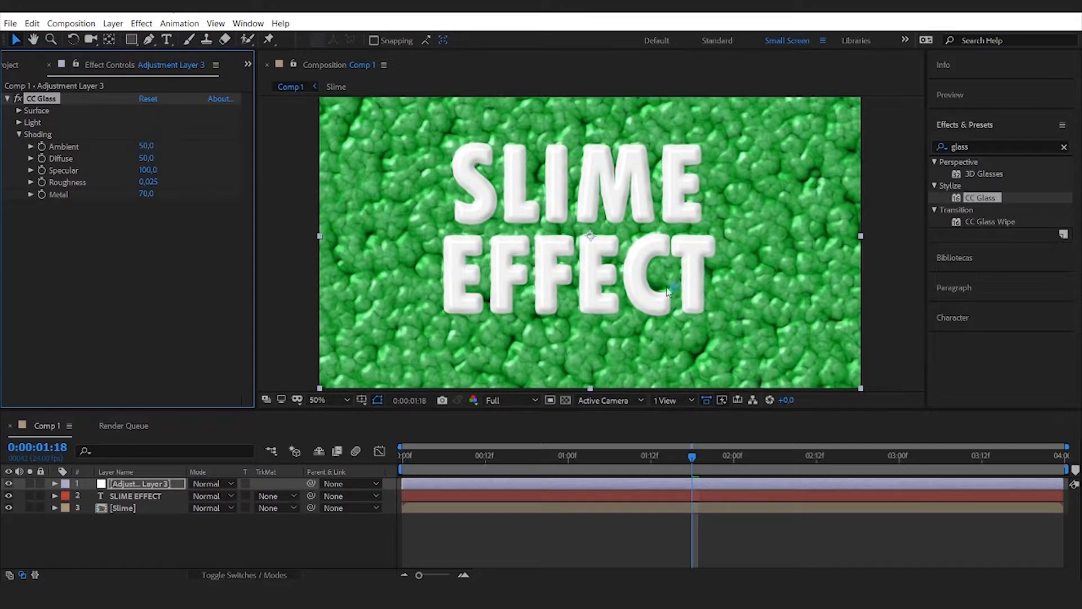
left_click_drag(146, 194, 85, 197)
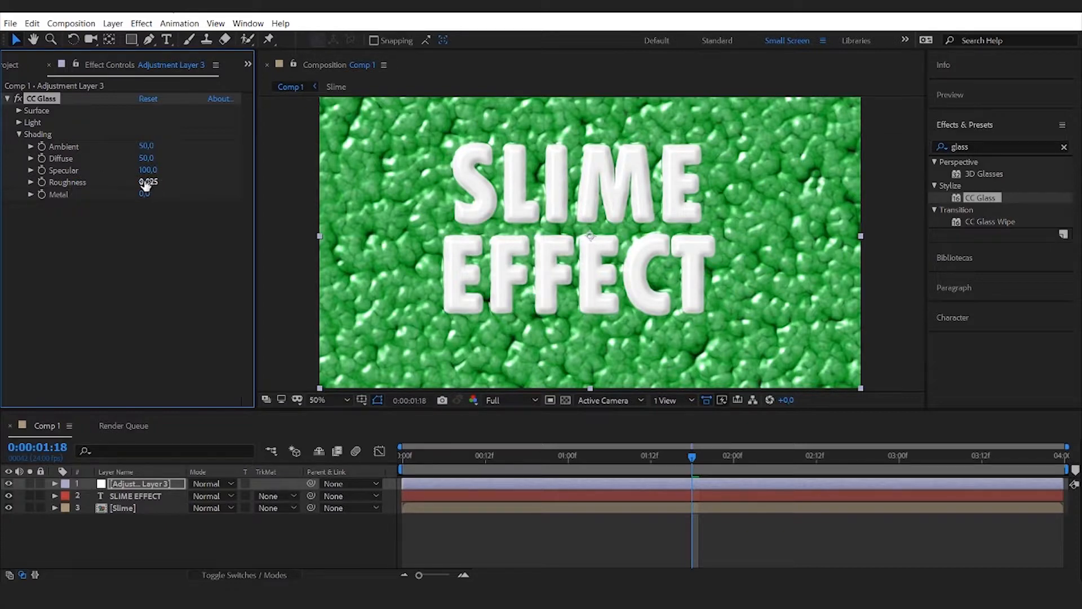
left_click_drag(146, 184, 129, 181)
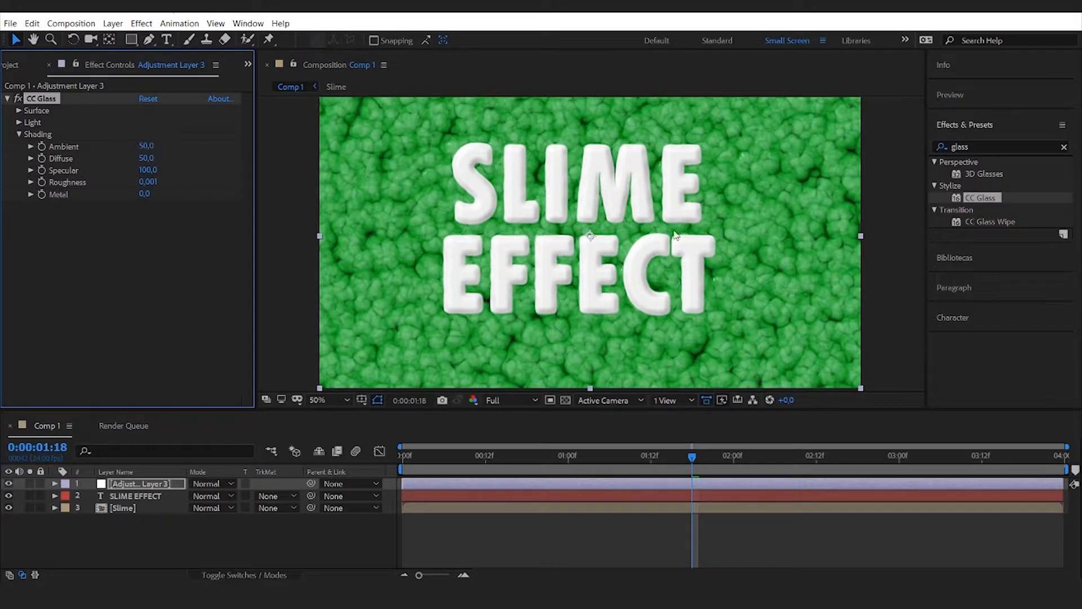
Change the CC Glass Light Type to Point Light
left_click(19, 134)
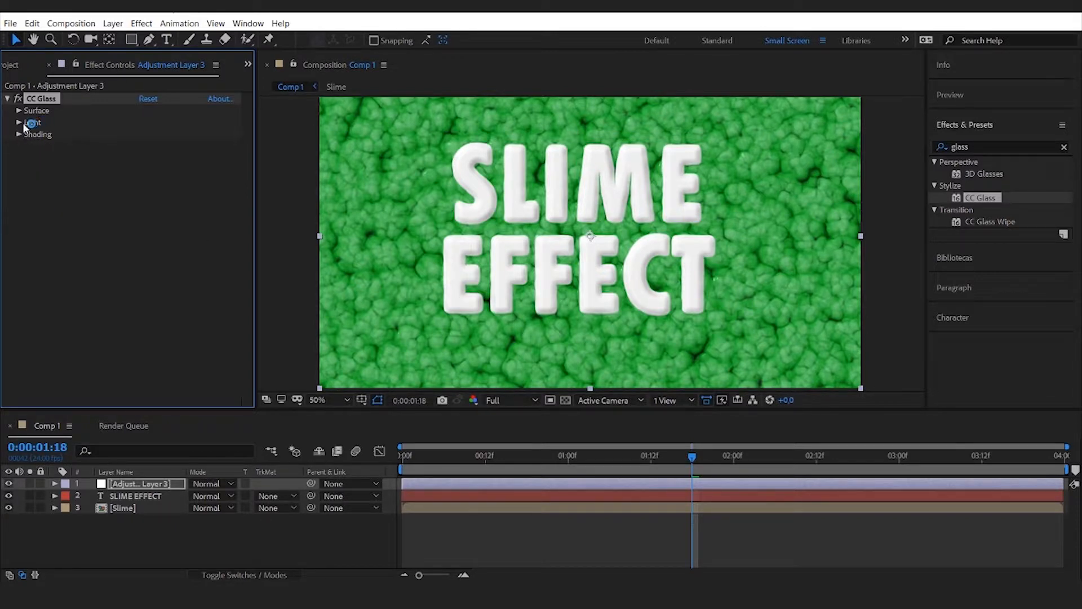
left_click(20, 123)
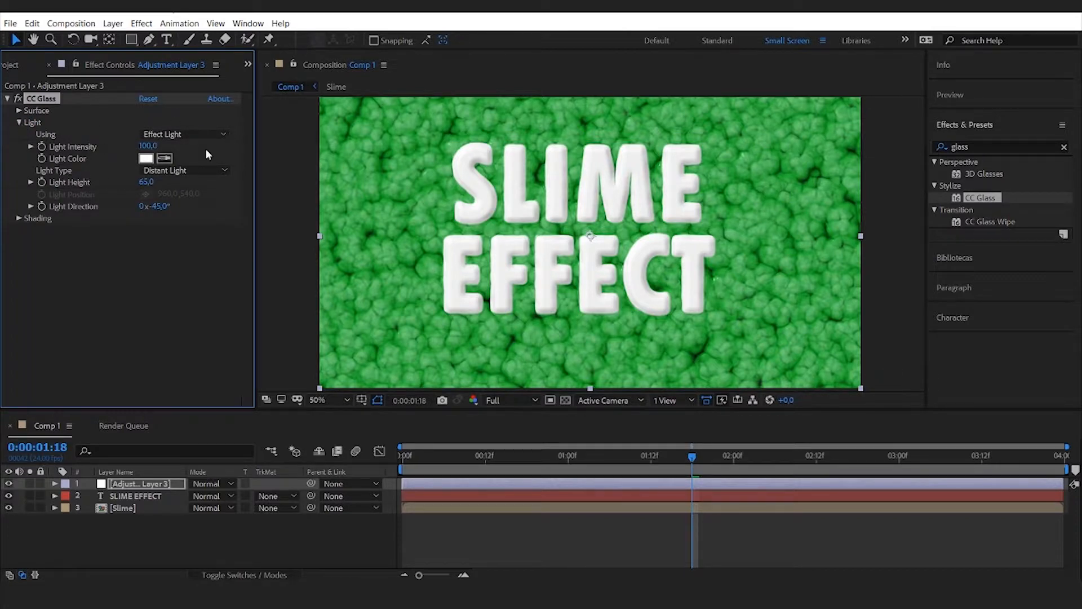
left_click(152, 171)
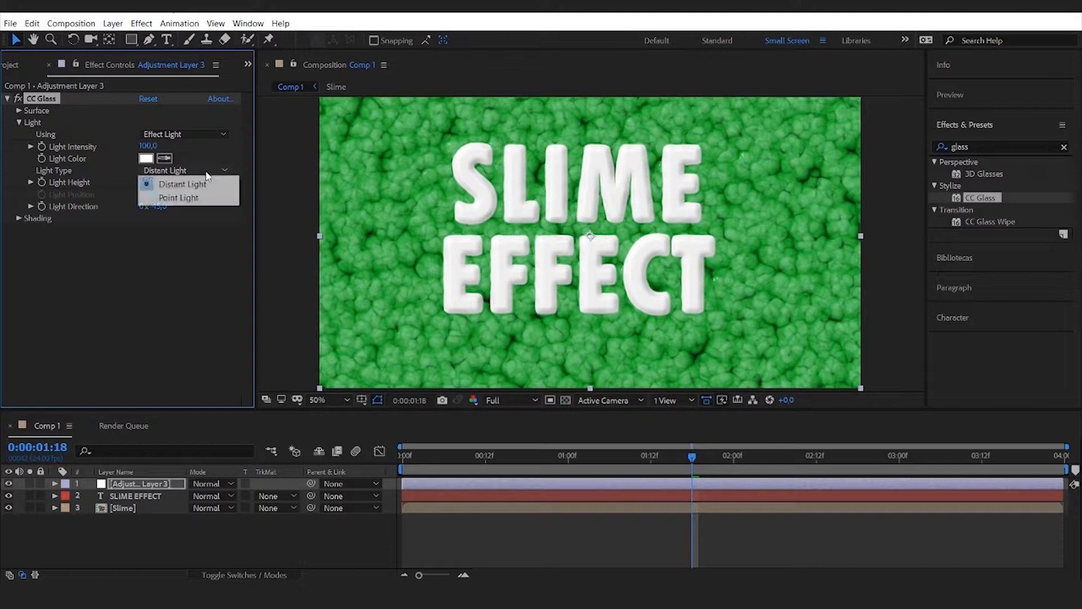
left_click(182, 197)
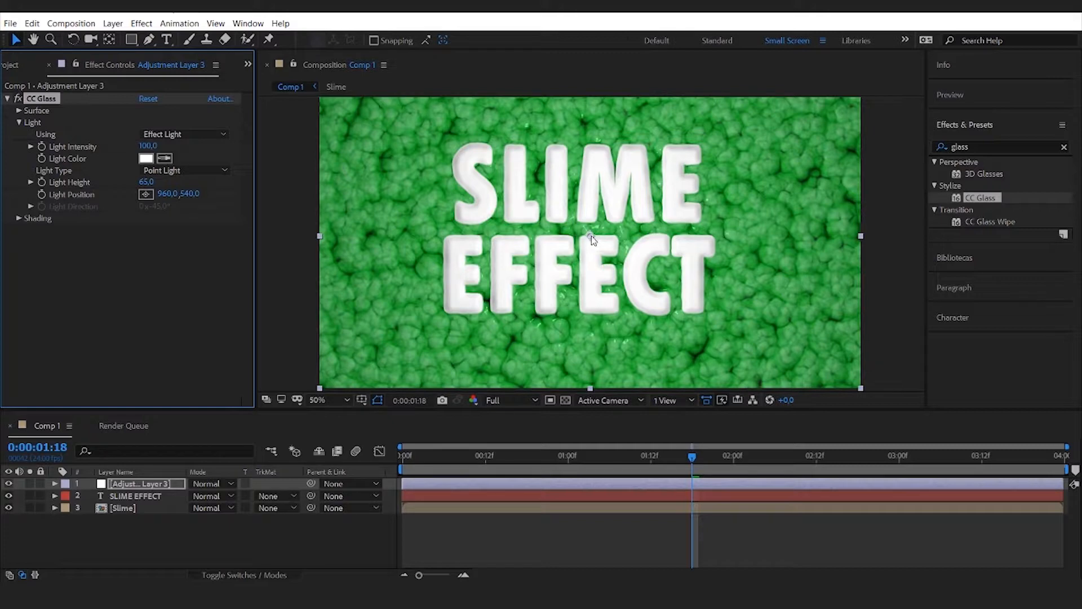
Move the CC Glass light position to about 1344, 728, over the T of EFFECT, and inspect the highlights around it
left_click_drag(591, 240, 698, 288)
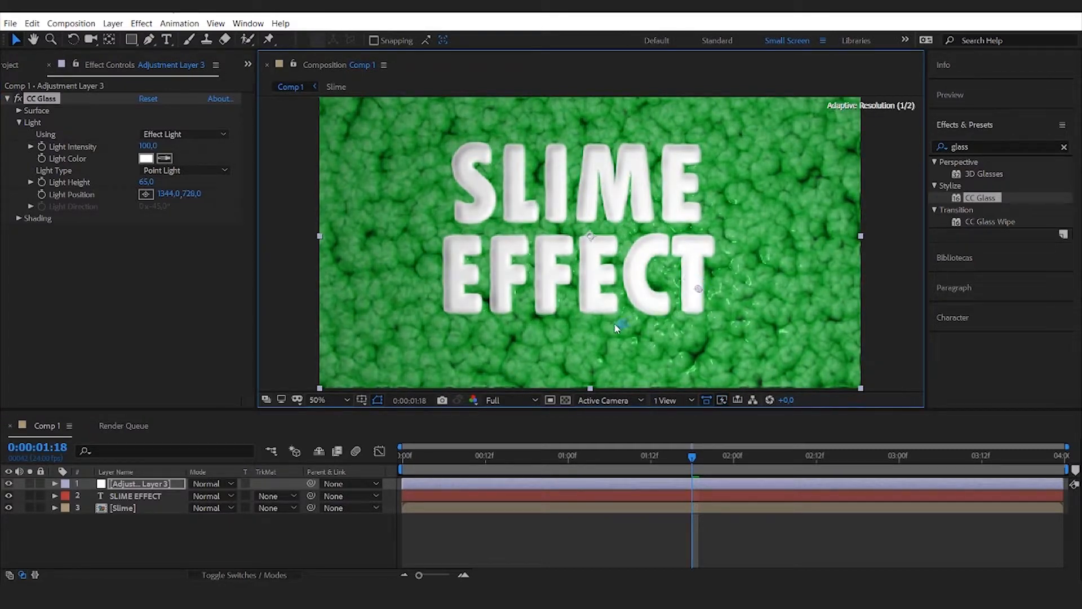
key("period")
key("h")
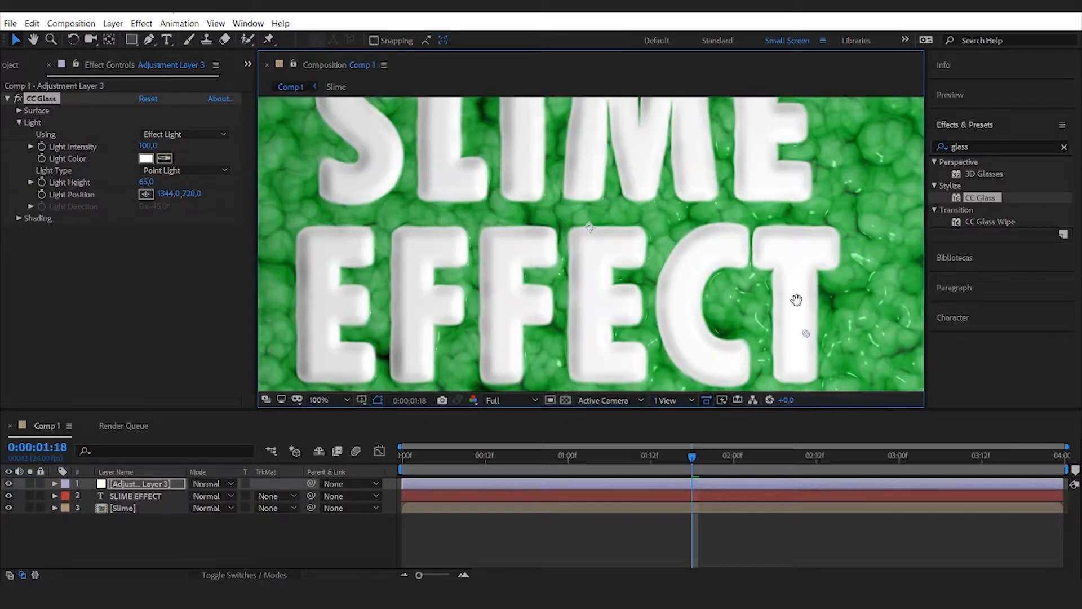
left_click_drag(794, 299, 587, 193)
key("v")
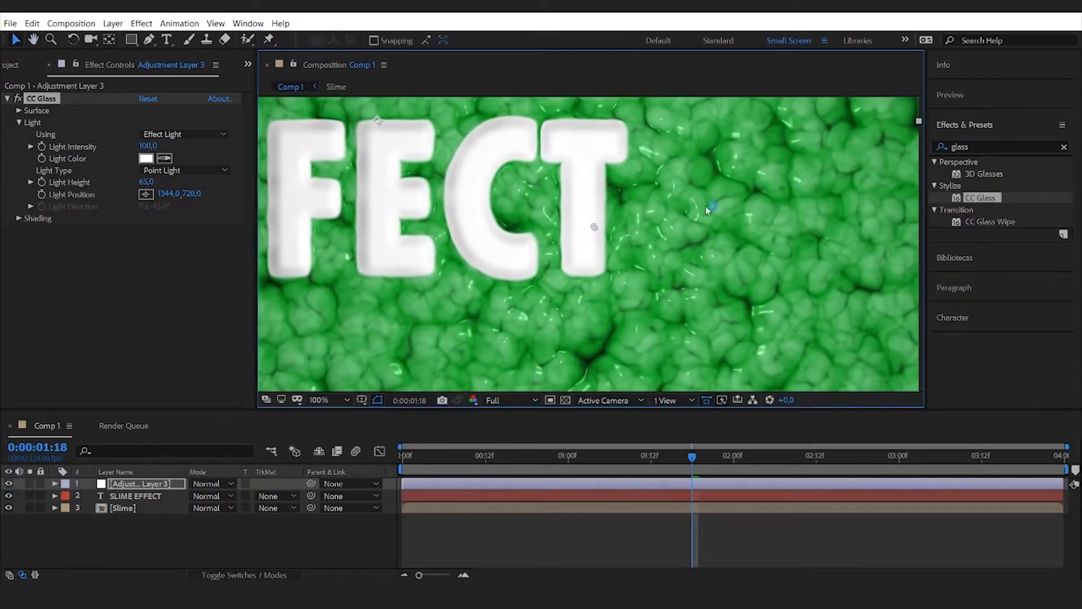
key("h")
left_click_drag(680, 213, 675, 240)
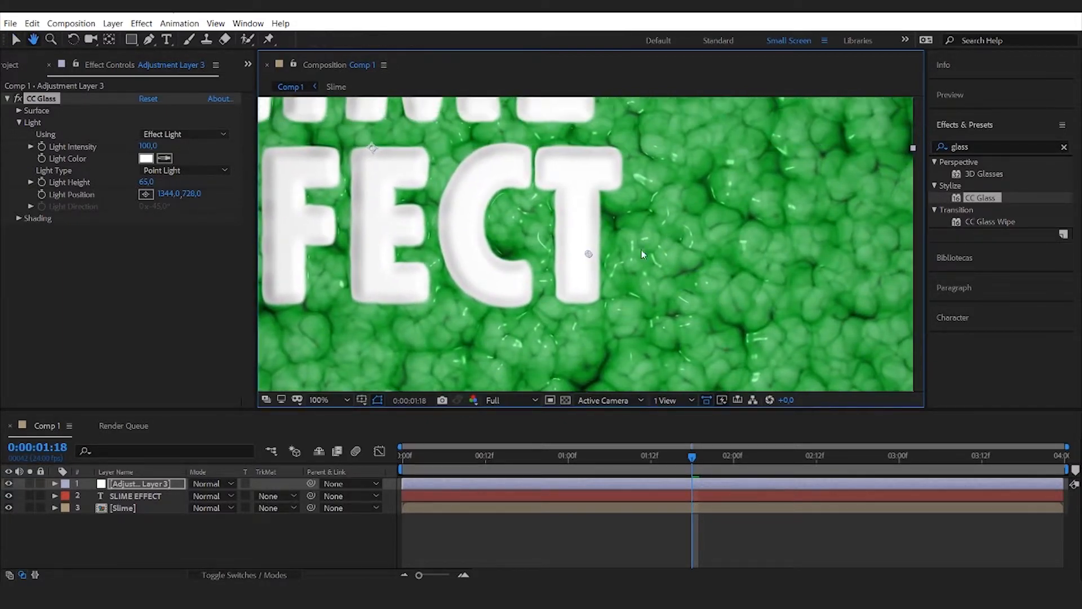
Move the CC Glass light position to about 448, 740, beside the first E of EFFECT, and check the whole frame
key("v")
left_click_drag(588, 254, 346, 255)
scroll(637, 303, "down", 2)
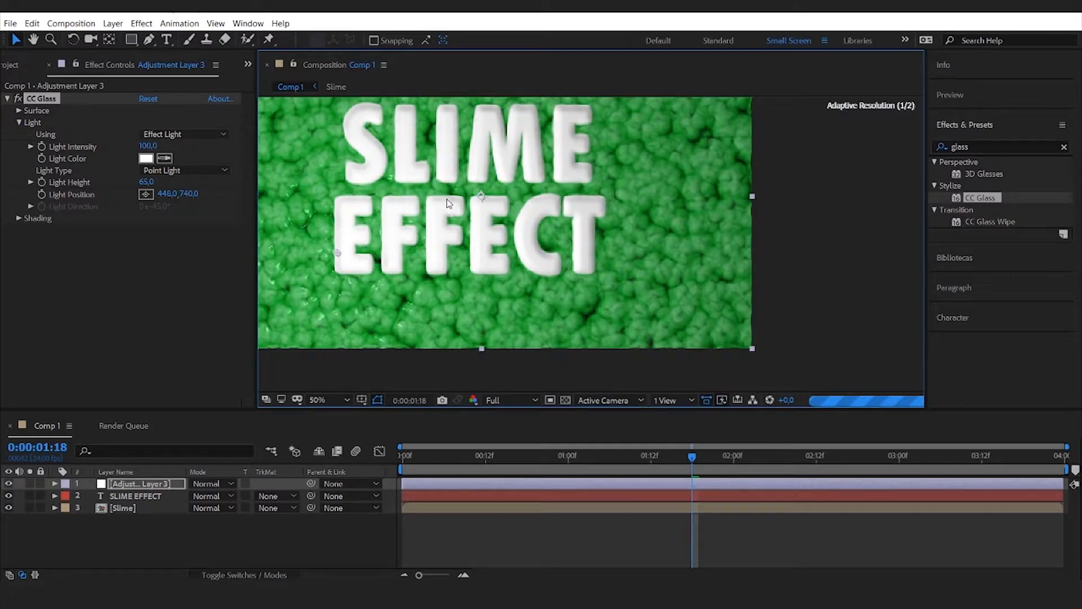
left_click_drag(396, 175, 479, 224)
key("v")
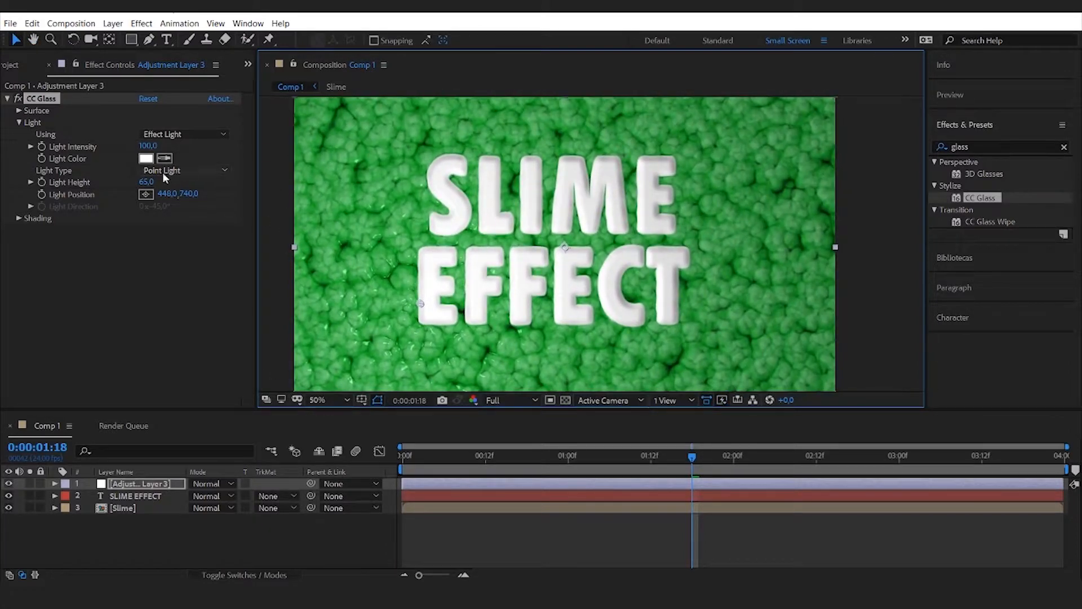
Set the CC Glass Light Height to 100 and move the light position to about 546, 594, on the first E of EFFECT
left_click_drag(145, 182, 172, 181)
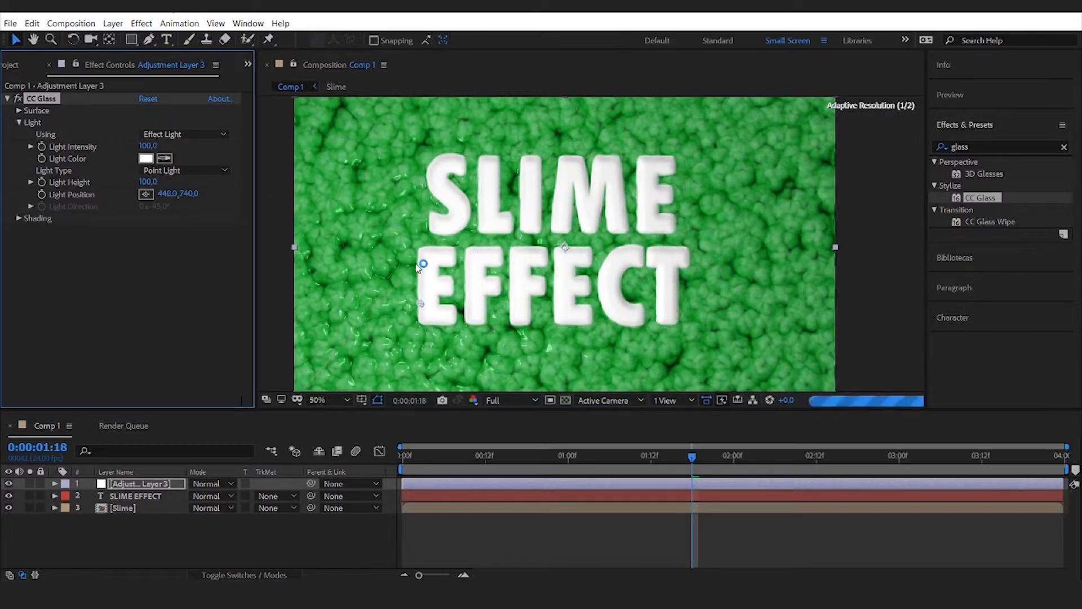
left_click_drag(421, 304, 444, 264)
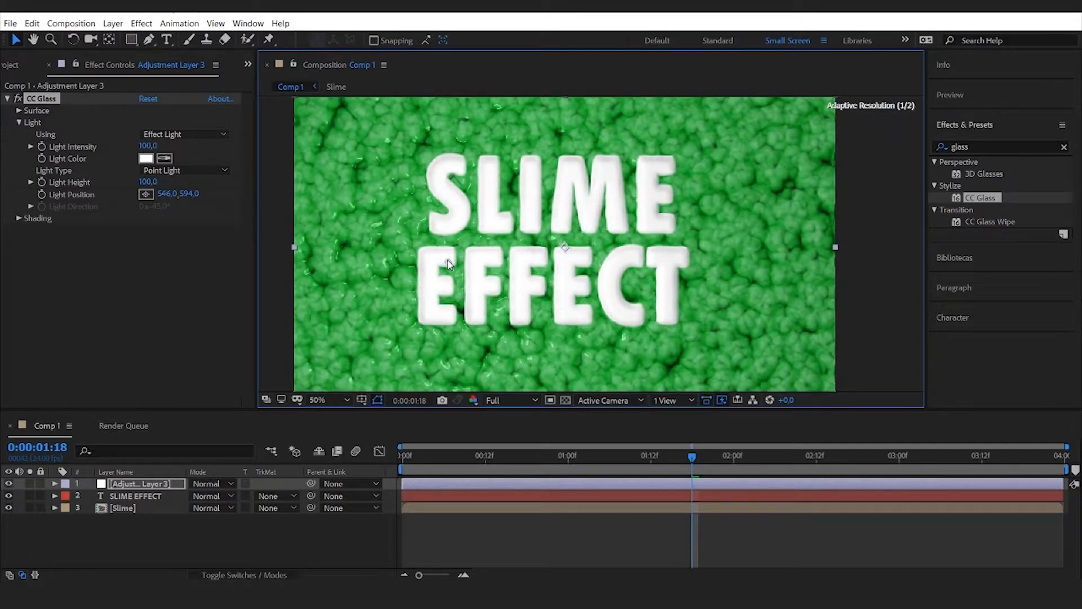
In the CC Glass Surface settings, reduce Softness to about 10.5 while checking the highlights on the slime up close
left_click(20, 123)
left_click(20, 123)
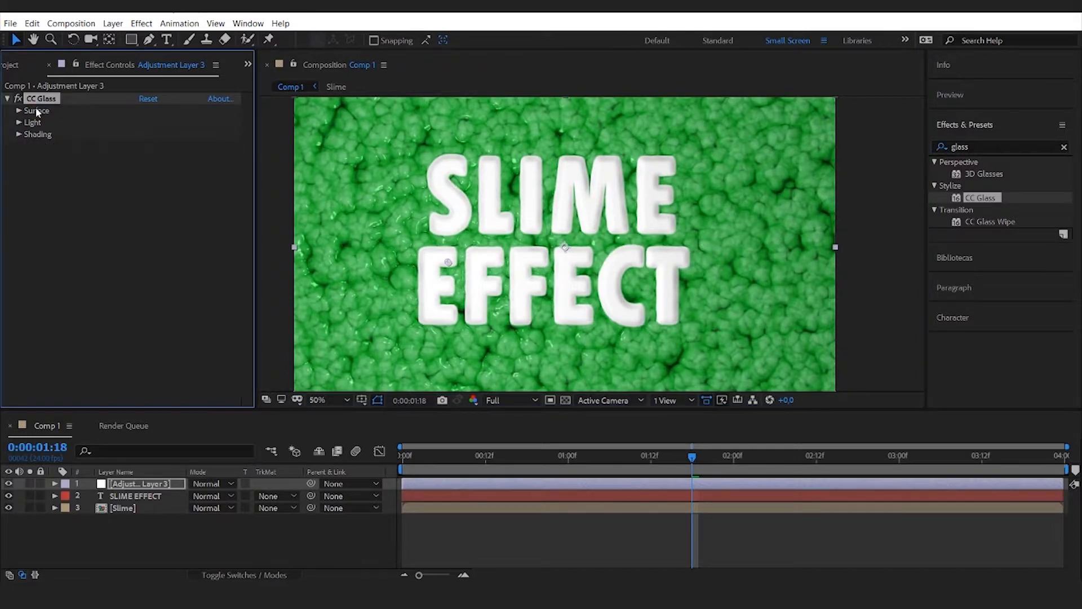
left_click(19, 111)
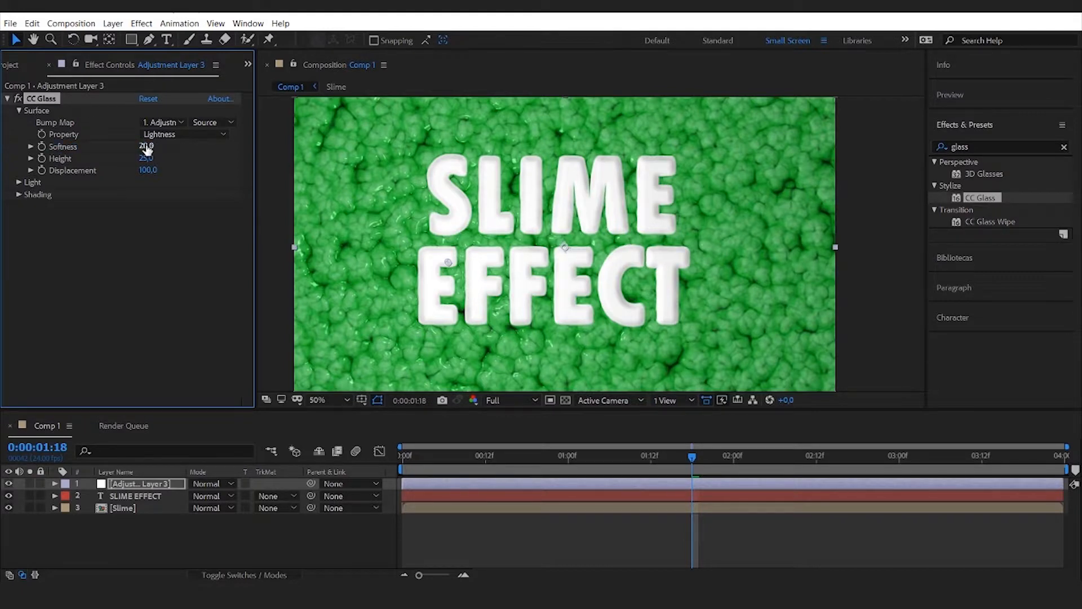
left_click_drag(146, 145, 94, 147)
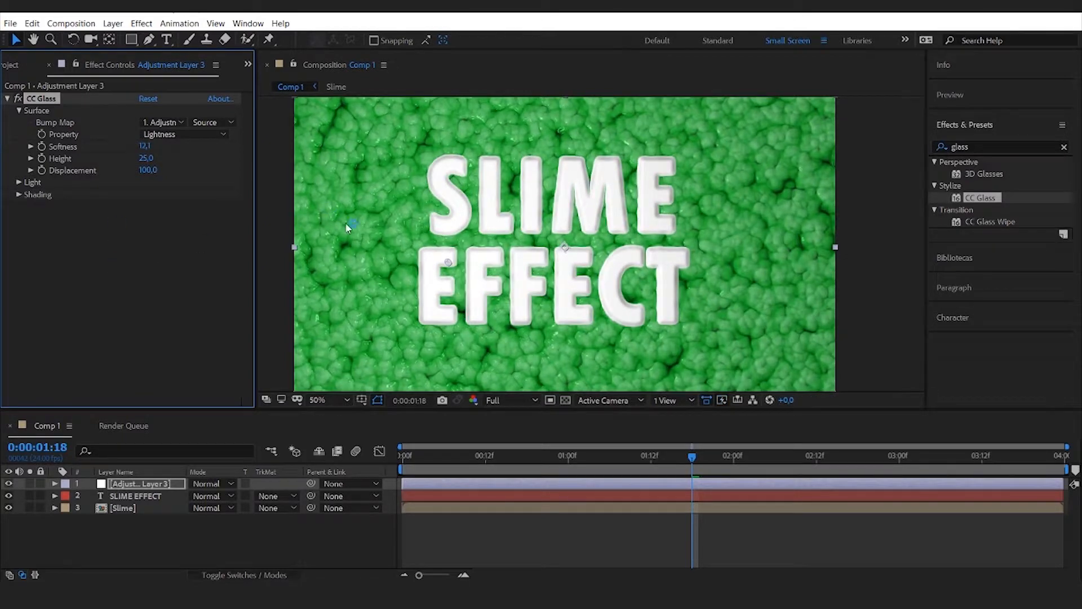
key("period")
left_click_drag(347, 231, 623, 272)
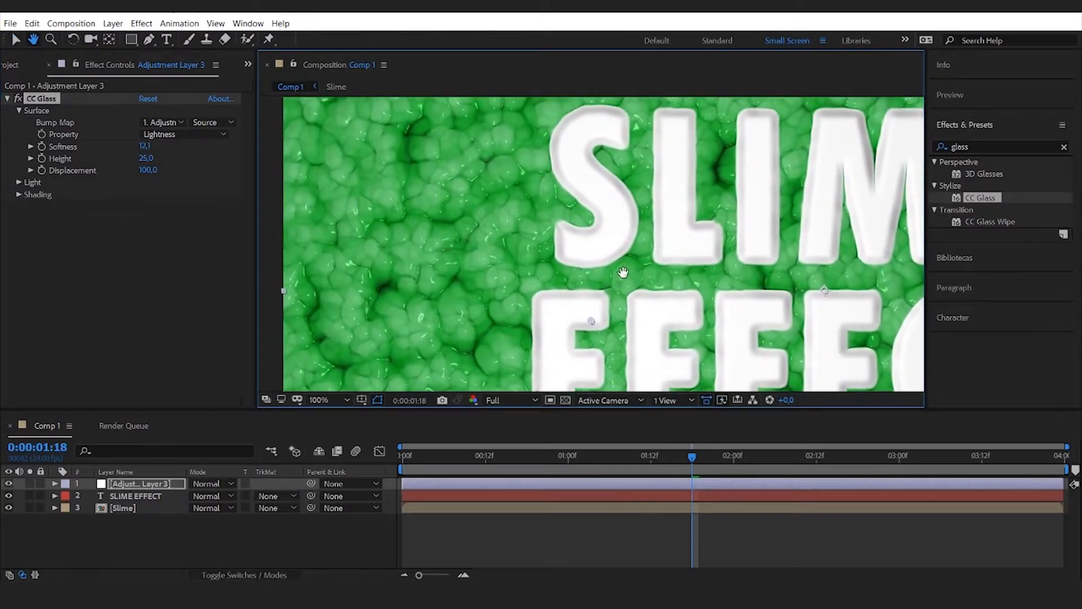
left_click_drag(488, 272, 536, 210)
key("v")
left_click_drag(145, 151, 136, 148)
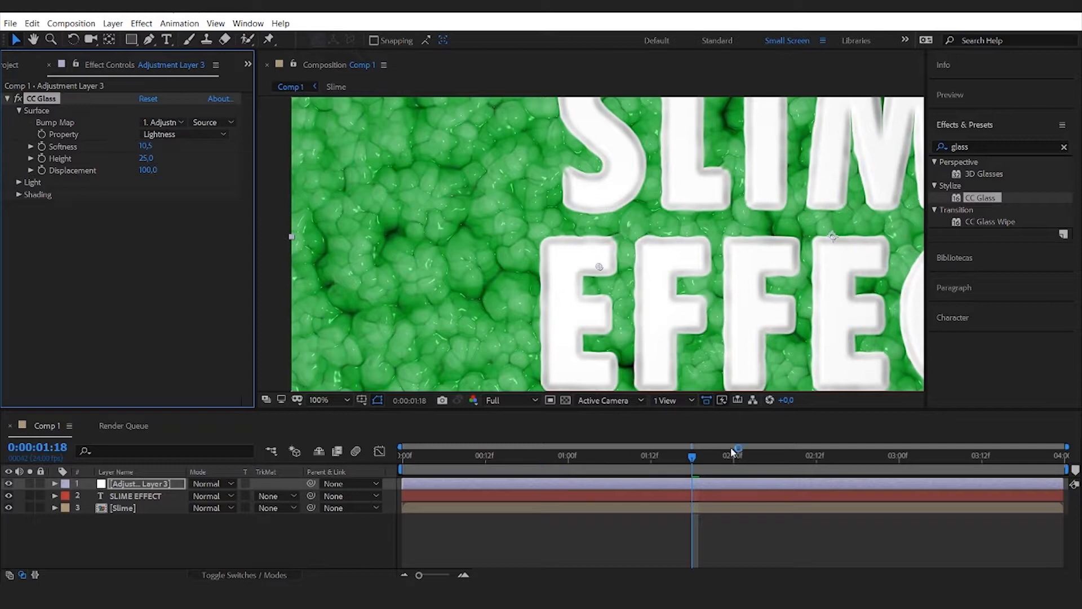
Preview the slime animation and move the current time to 0:00:00:15
left_click(695, 459)
mouse_move(694, 458)
left_mouse_down()
mouse_move(726, 455)
mouse_move(713, 455)
left_mouse_up()
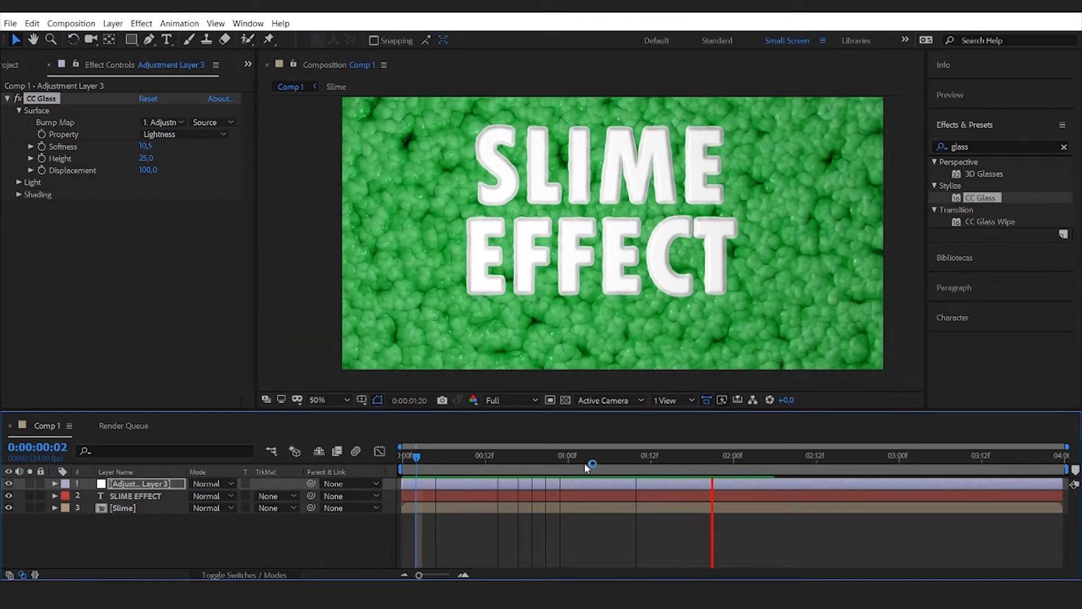
left_click(538, 461)
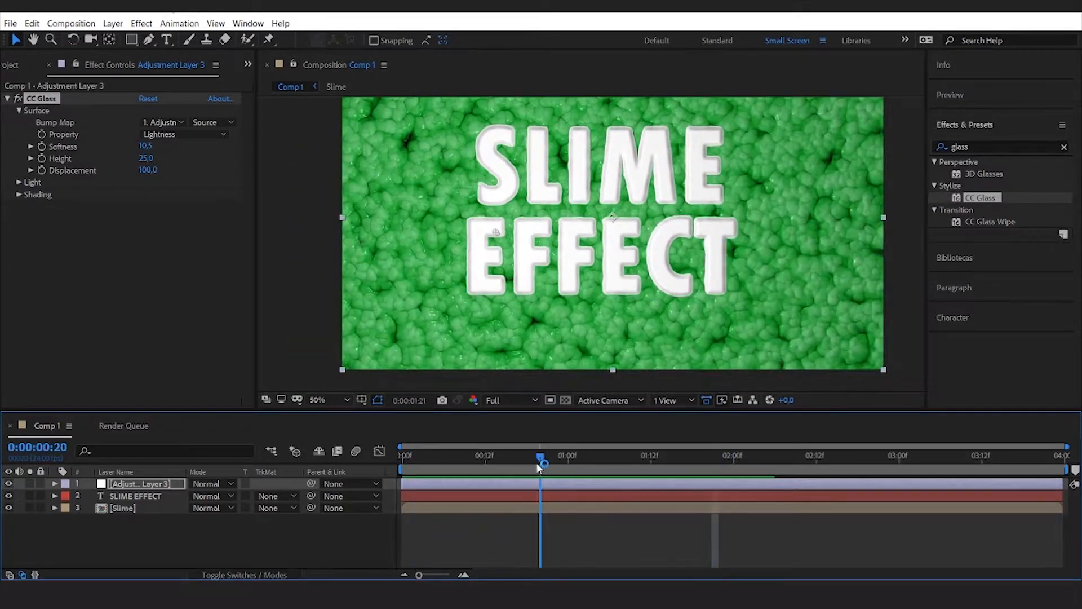
left_click_drag(538, 461, 508, 471)
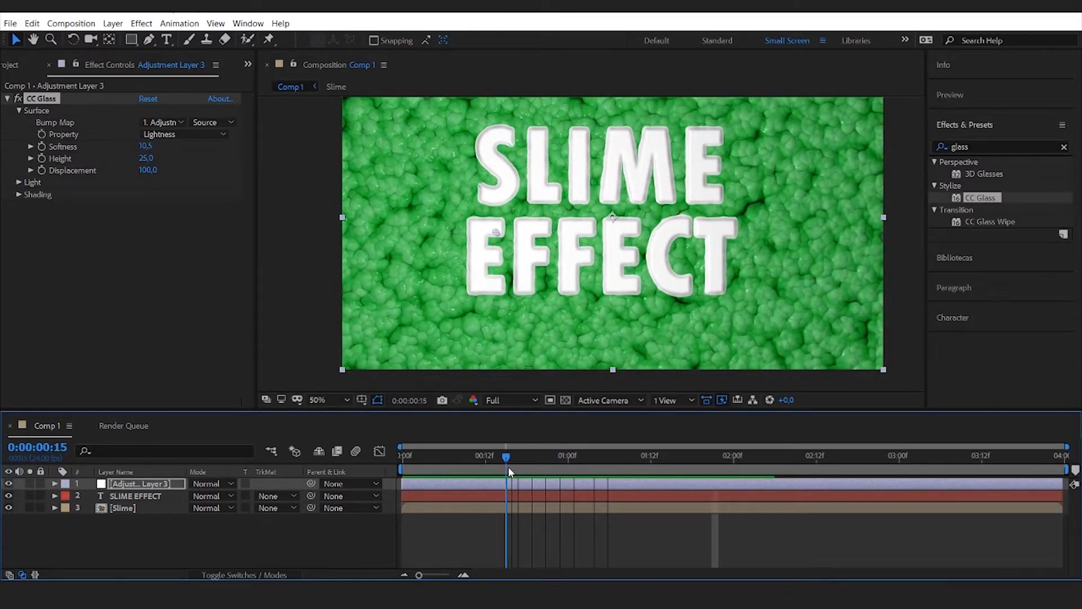
Lower the SLIME EFFECT text layer's Opacity to 69% and inspect the letters up close
left_click(138, 497)
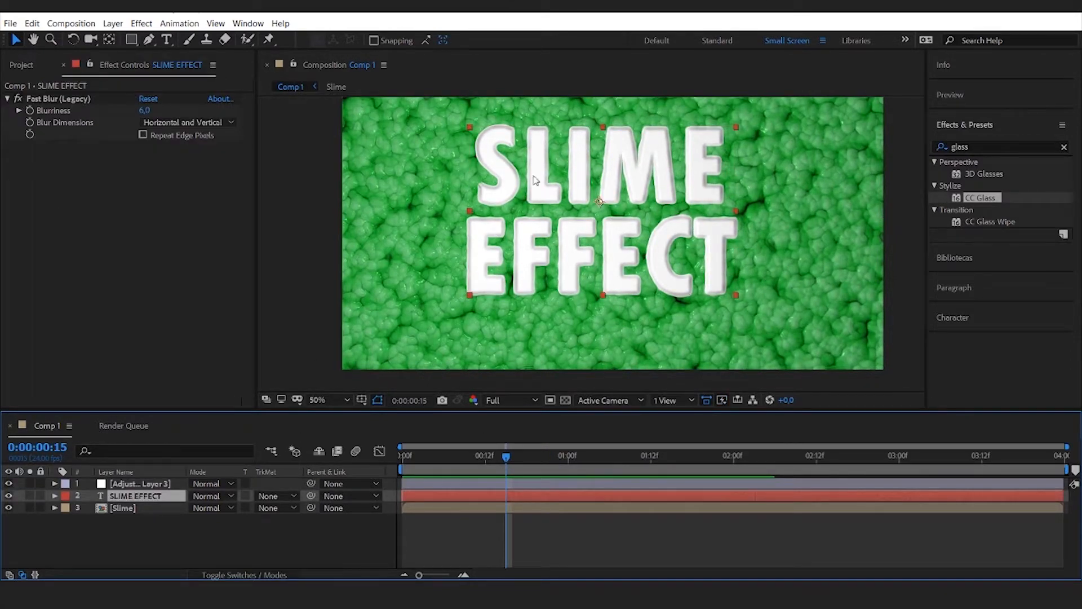
left_click(55, 495)
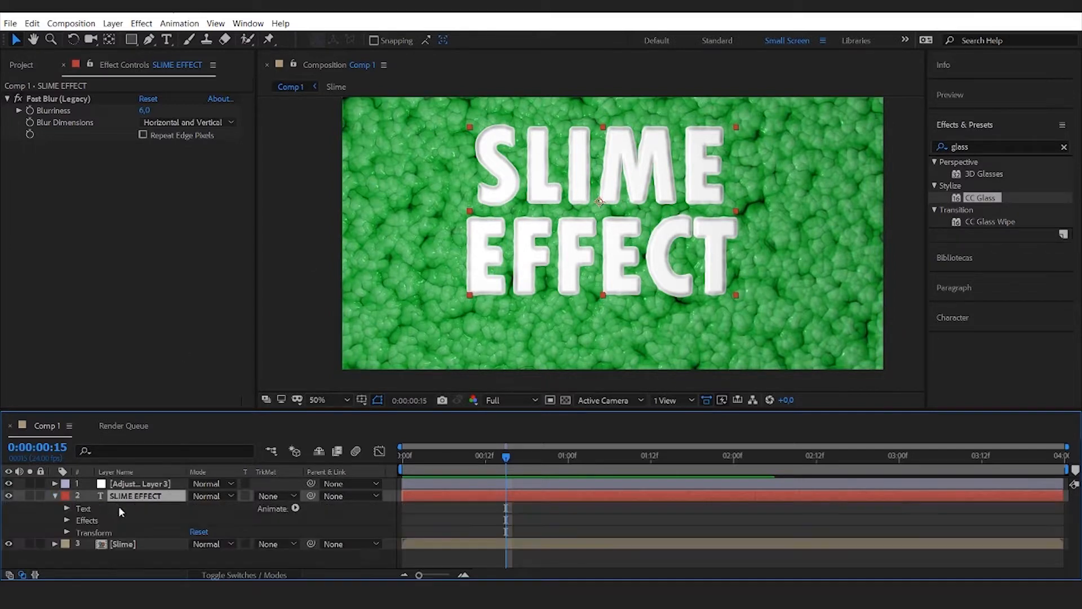
left_click(67, 532)
scroll(113, 523, "down", 2)
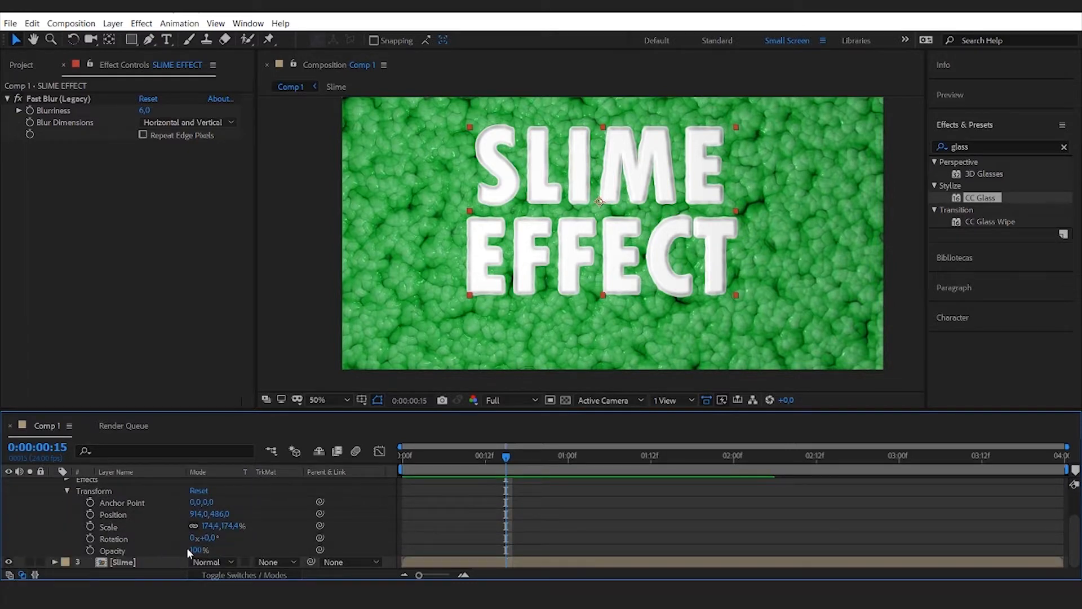
left_click_drag(194, 549, 172, 550)
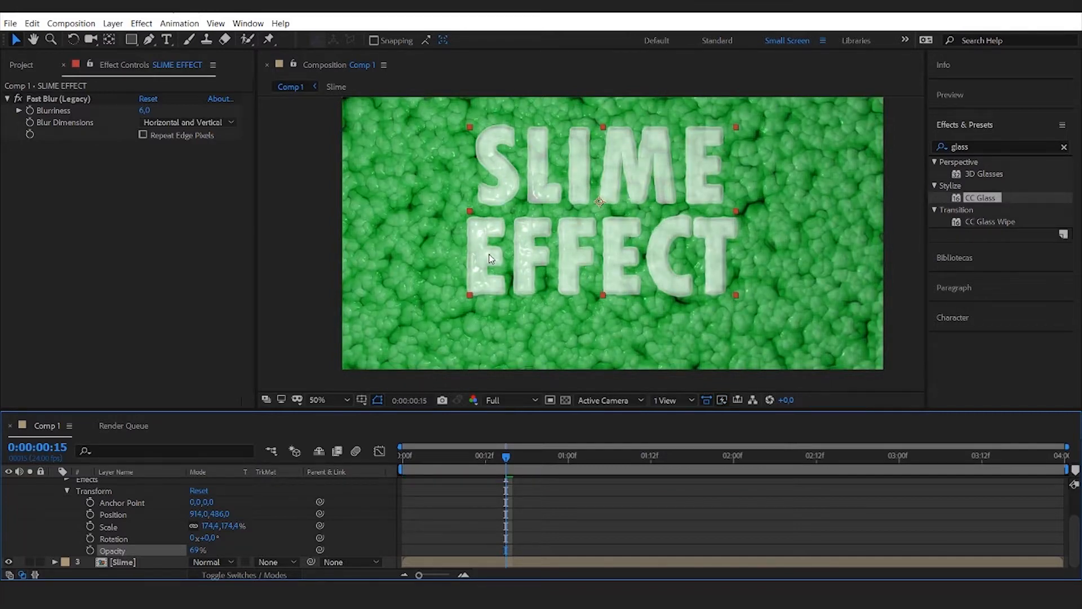
scroll(490, 259, "up", 1)
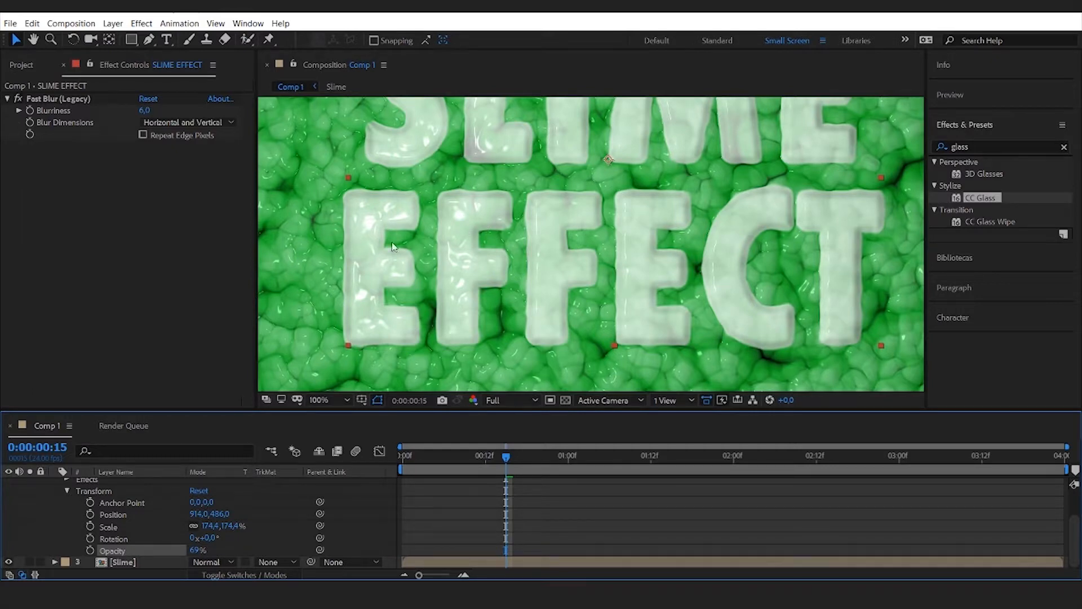
key("h")
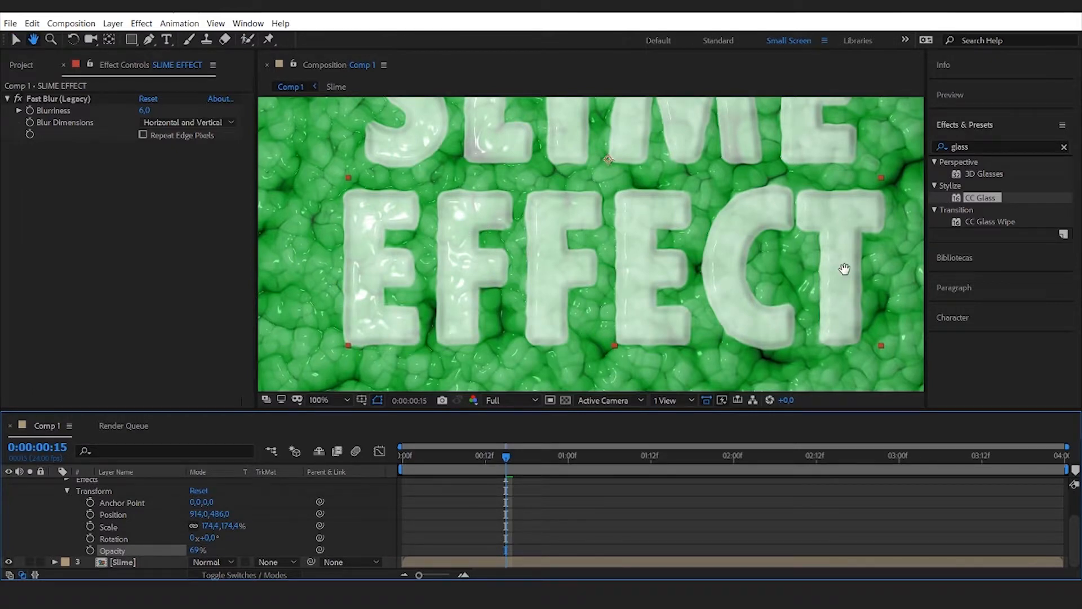
left_click_drag(843, 268, 622, 406)
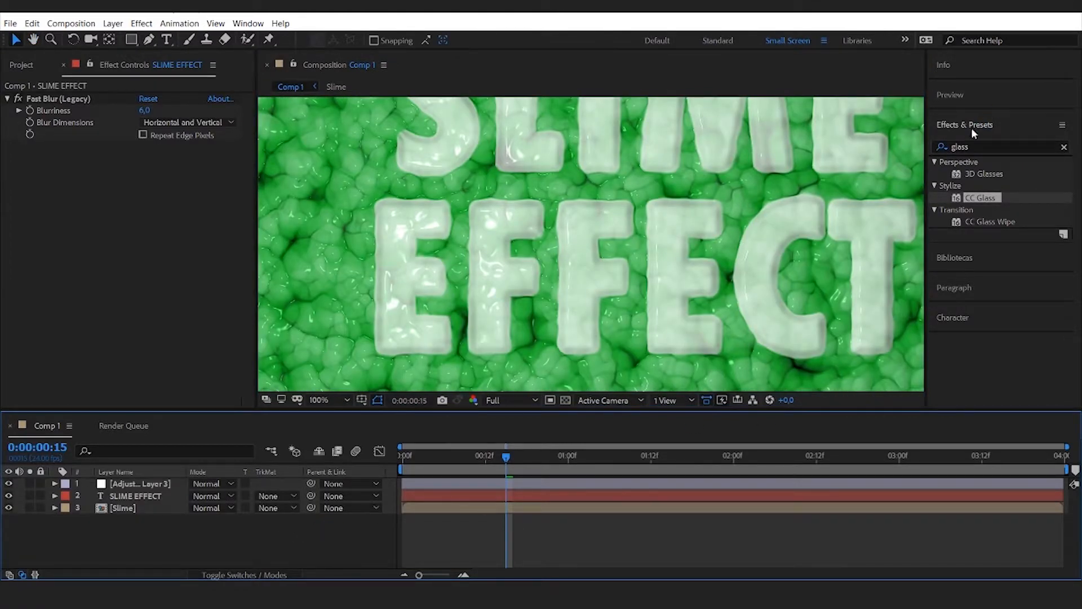
Find the Displacement Map effect and apply it to the SLIME EFFECT text layer
left_click(952, 146)
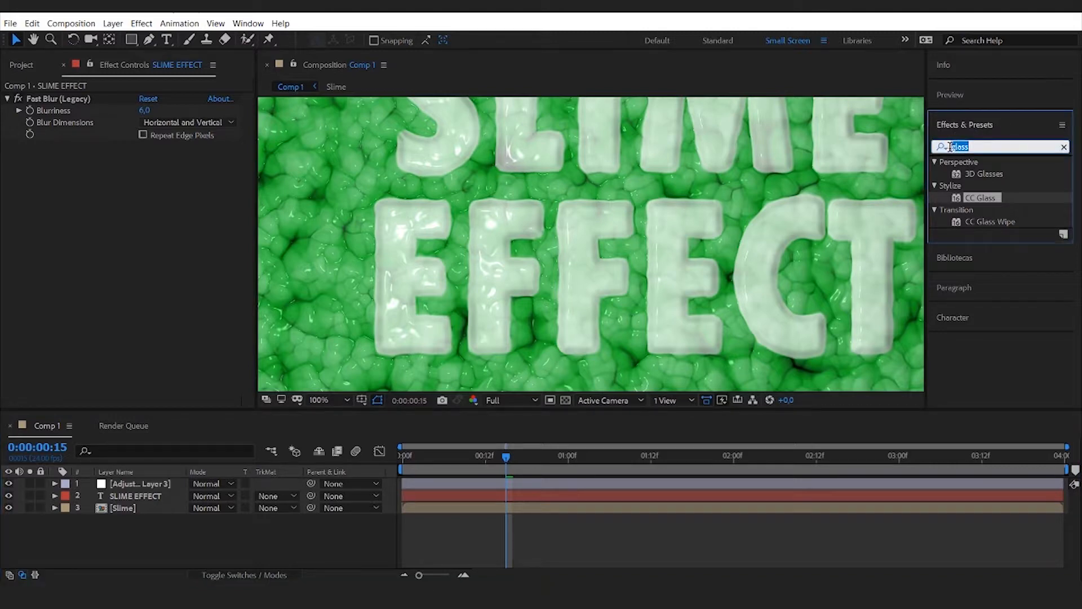
type("dispal")
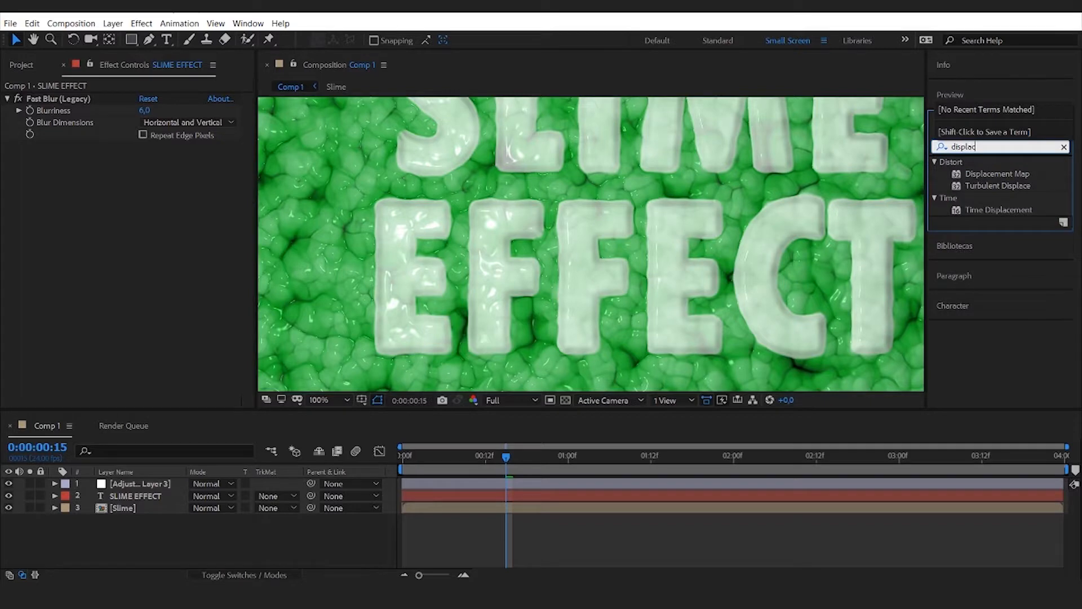
left_click(1000, 176)
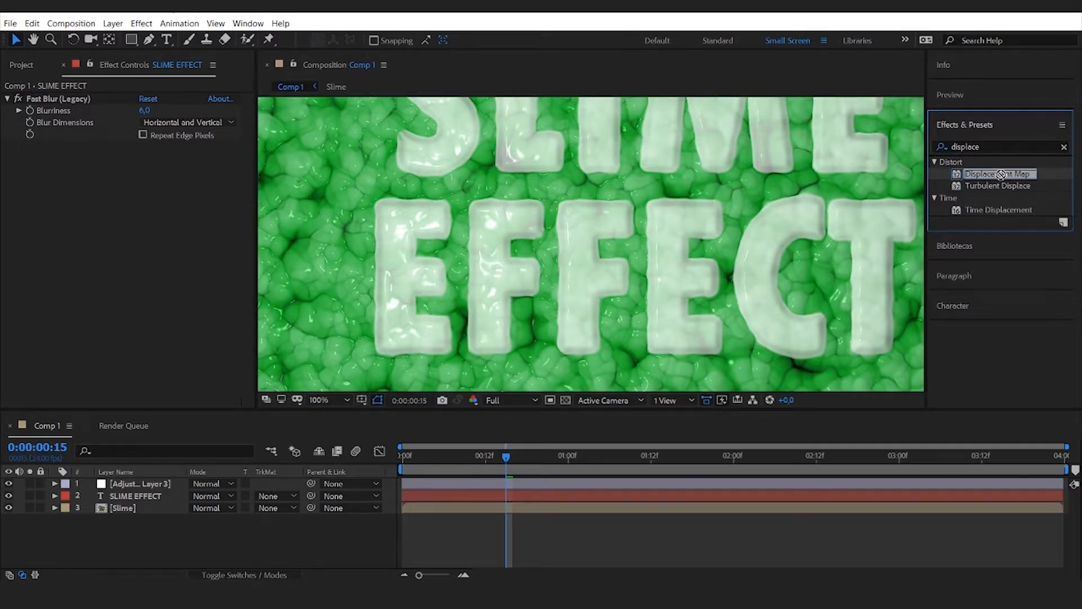
left_click_drag(1001, 174, 169, 498)
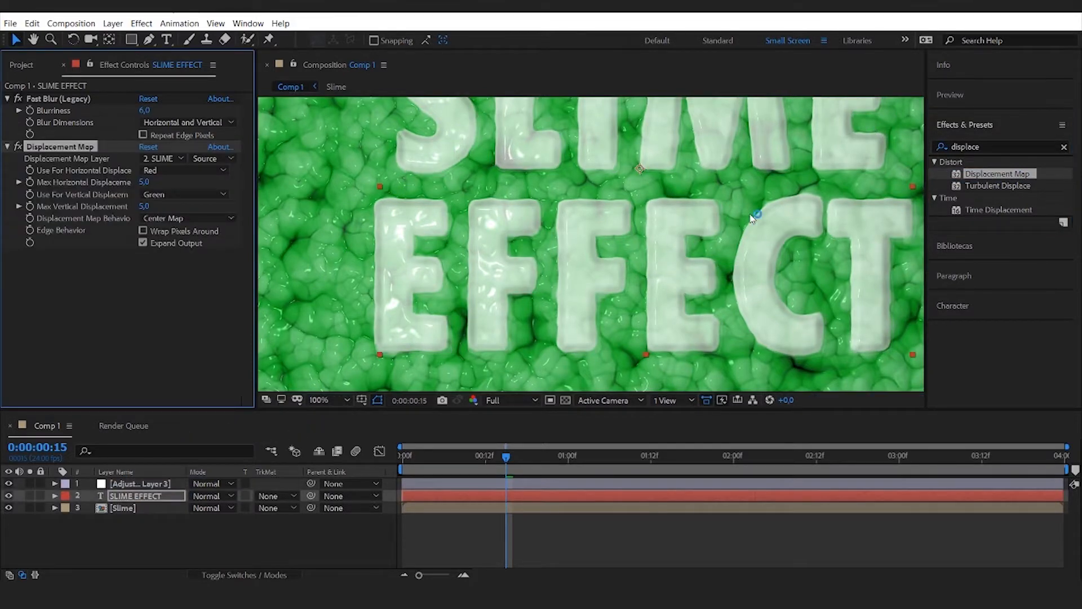
Set the text's Displacement Map Layer to 3. Slime after examining the letters up close
key("comma")
key("space")
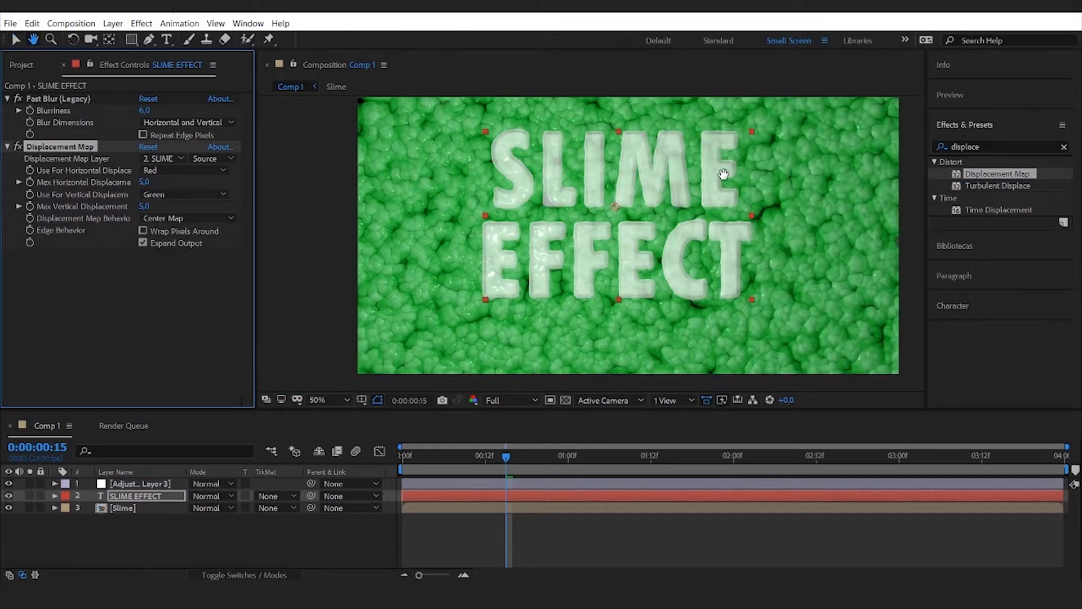
left_click_drag(722, 175, 714, 185)
key("period")
left_click_drag(610, 180, 600, 198)
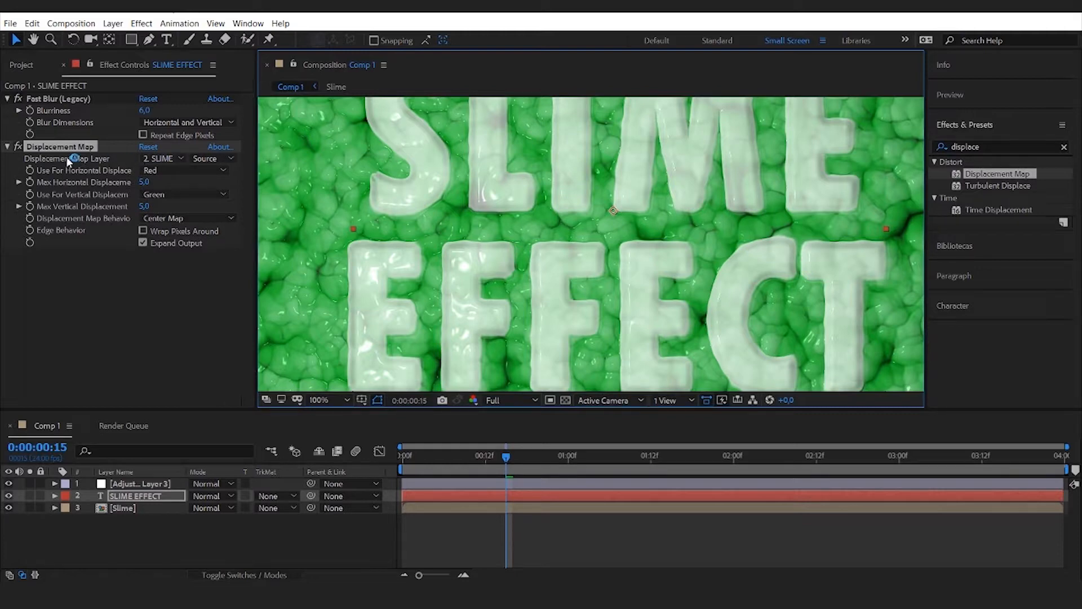
left_click_drag(478, 143, 483, 174)
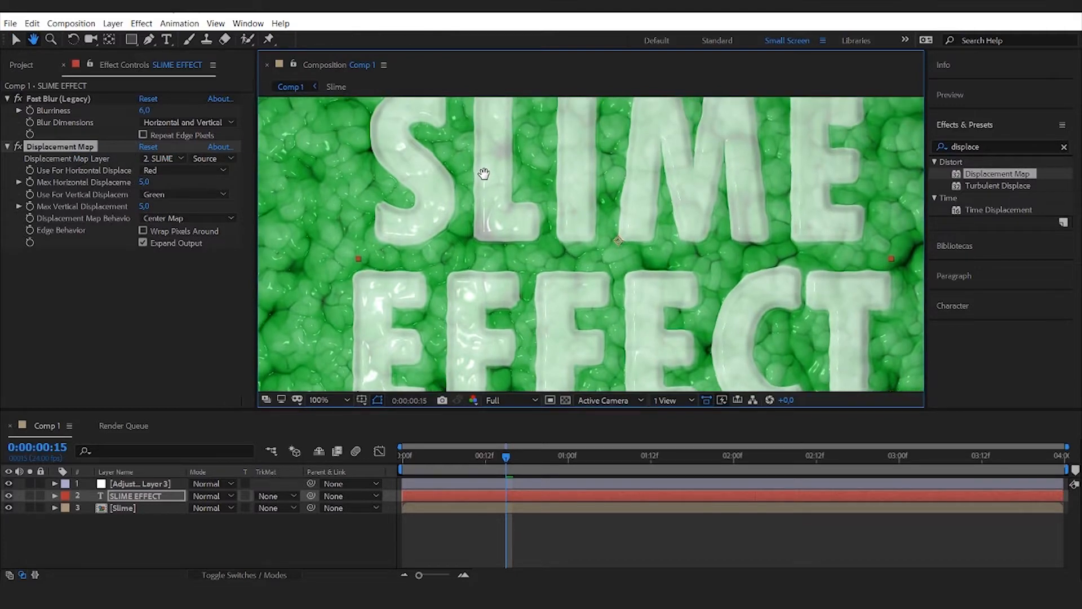
left_click(177, 160)
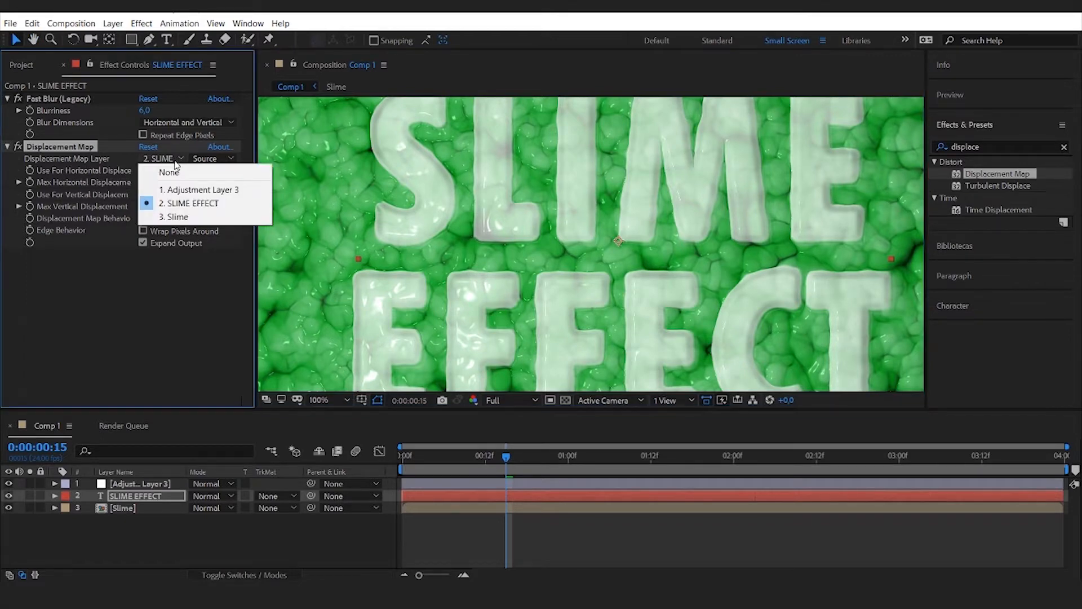
left_click(181, 217)
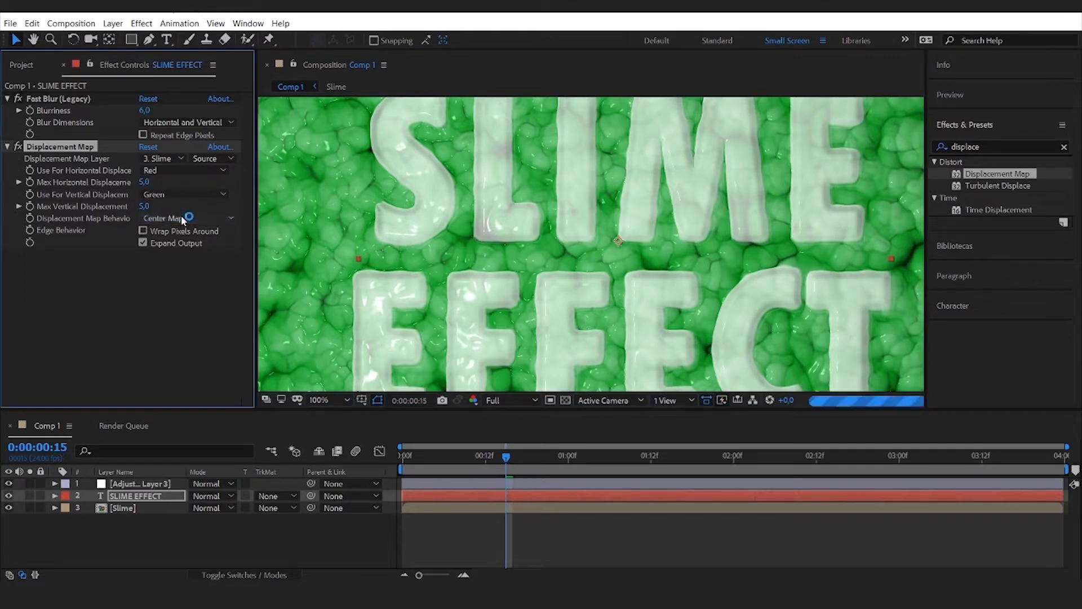
Examine the displaced edges of the EFFECT letters and preview the animation from 0:00:01:20
left_click_drag(574, 275, 283, 255)
left_click_drag(628, 315, 865, 221)
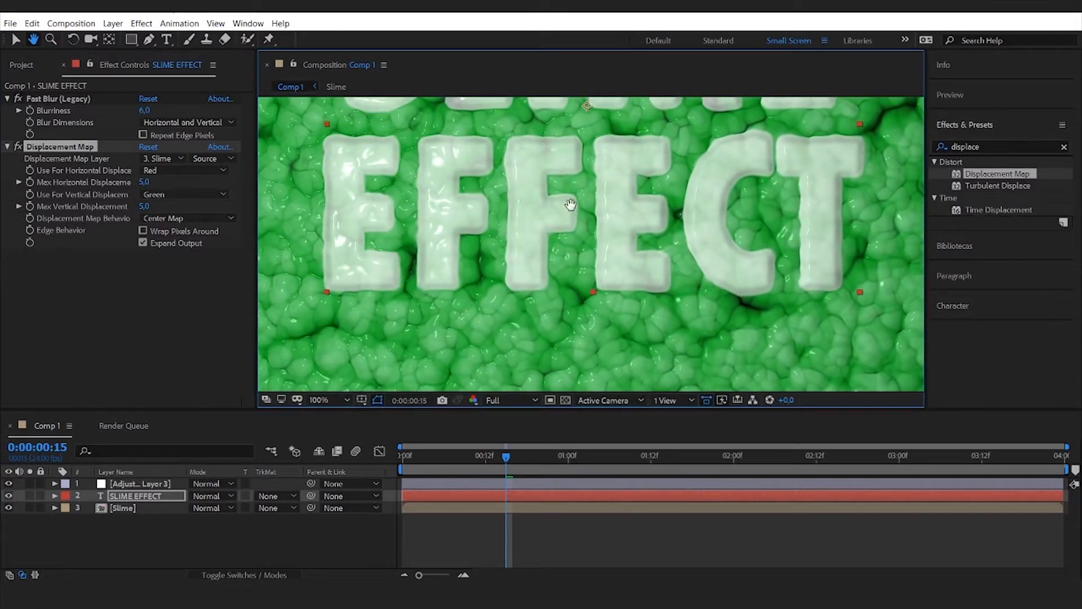
left_click_drag(531, 197, 584, 197)
left_click_drag(508, 460, 704, 454)
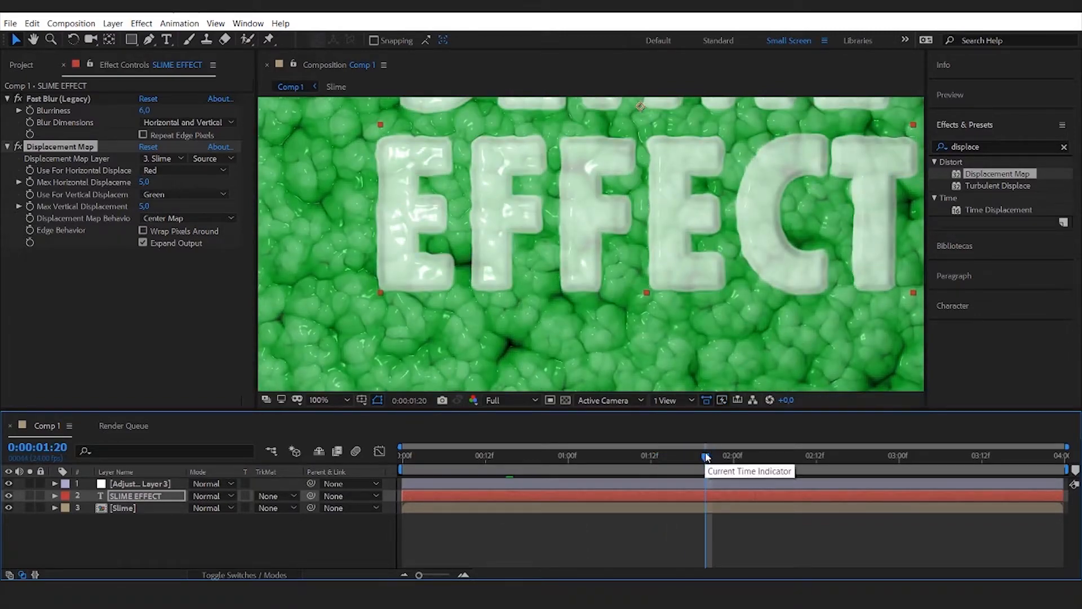
key("space")
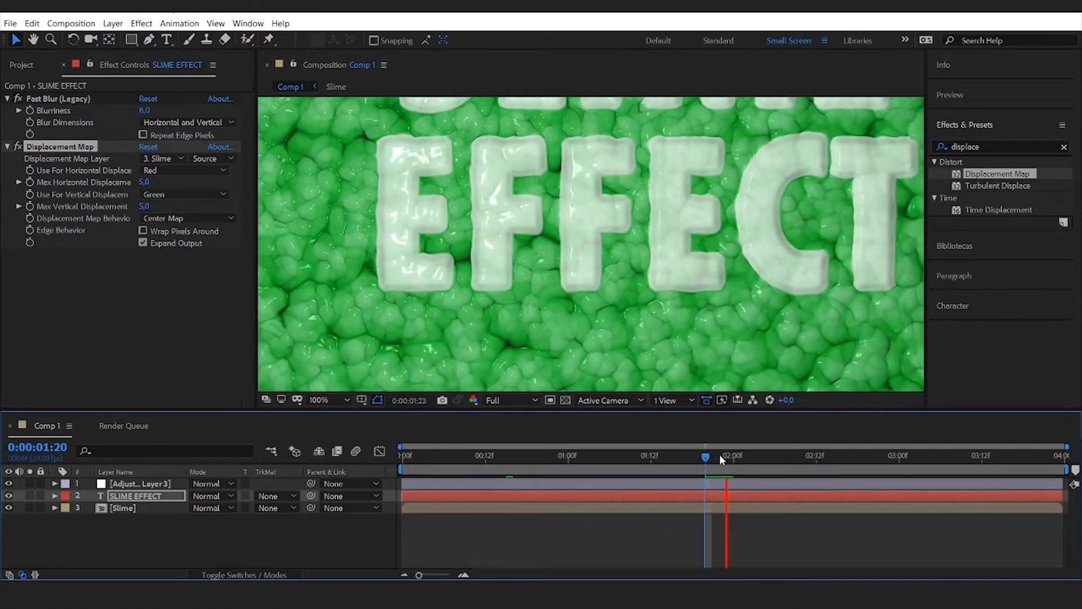
Find the CC Image Wipe effect and apply it to the SLIME EFFECT text layer
mouse_move(711, 458)
left_mouse_down()
mouse_move(731, 458)
mouse_move(718, 459)
left_mouse_up()
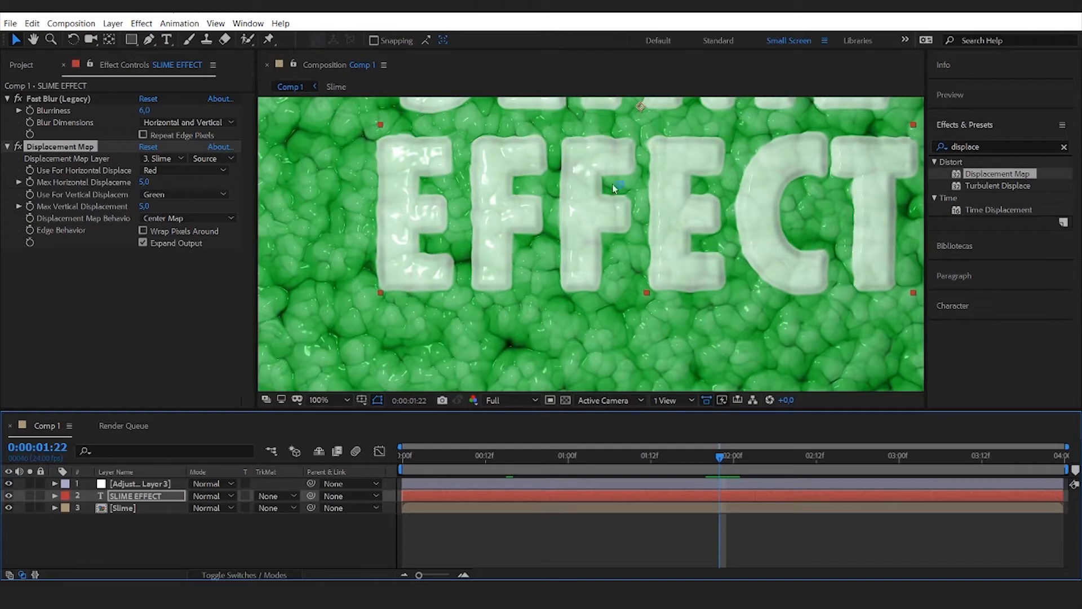
left_click_drag(991, 146, 950, 149)
type("image")
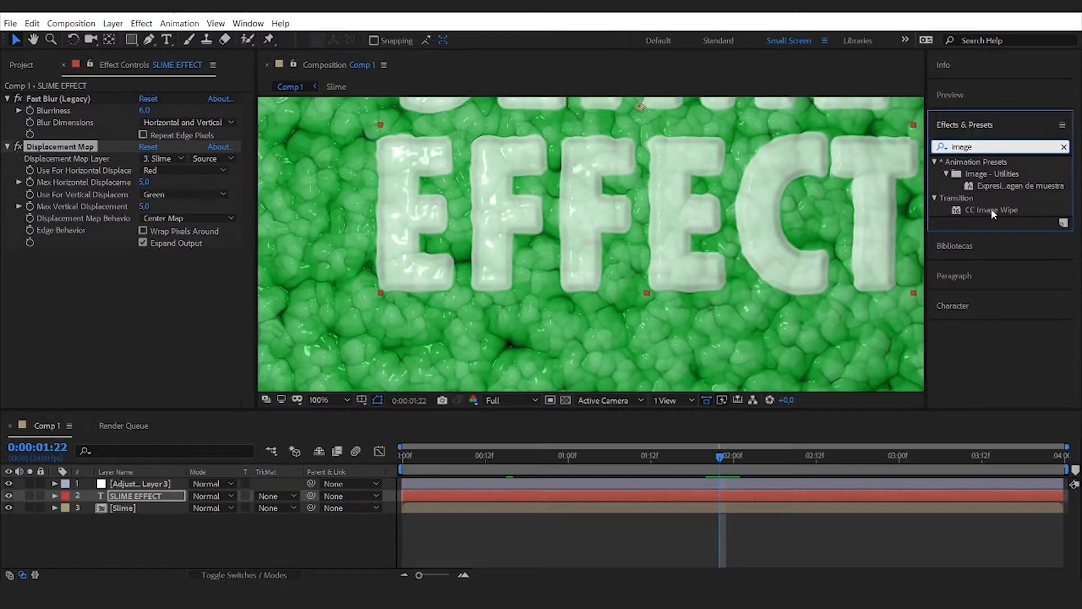
left_click_drag(991, 208, 156, 498)
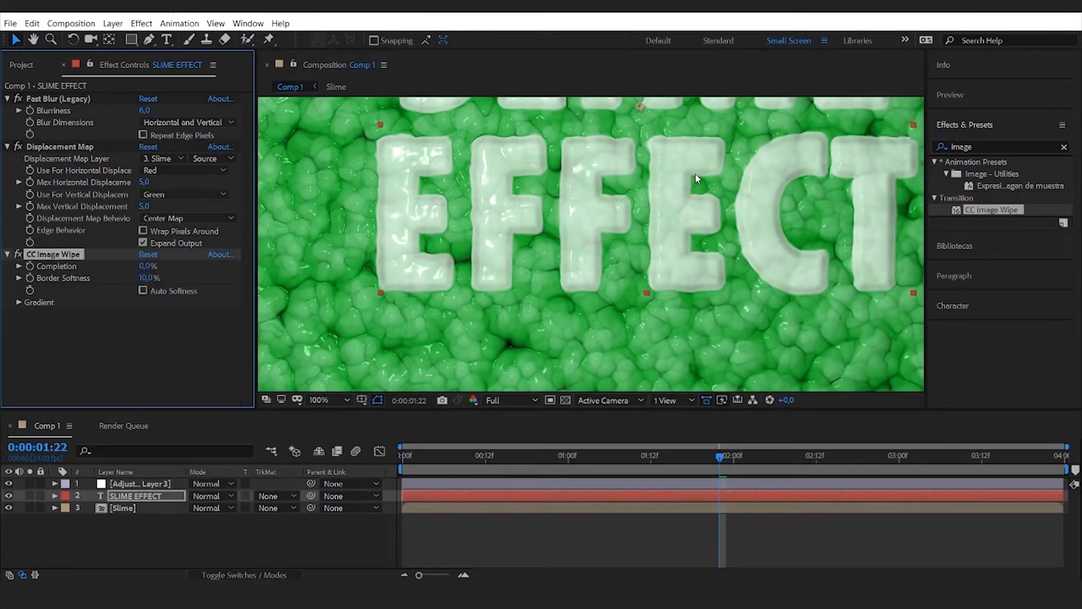
left_click_drag(716, 166, 668, 269)
scroll(667, 269, "down", 1)
left_click_drag(621, 215, 614, 229)
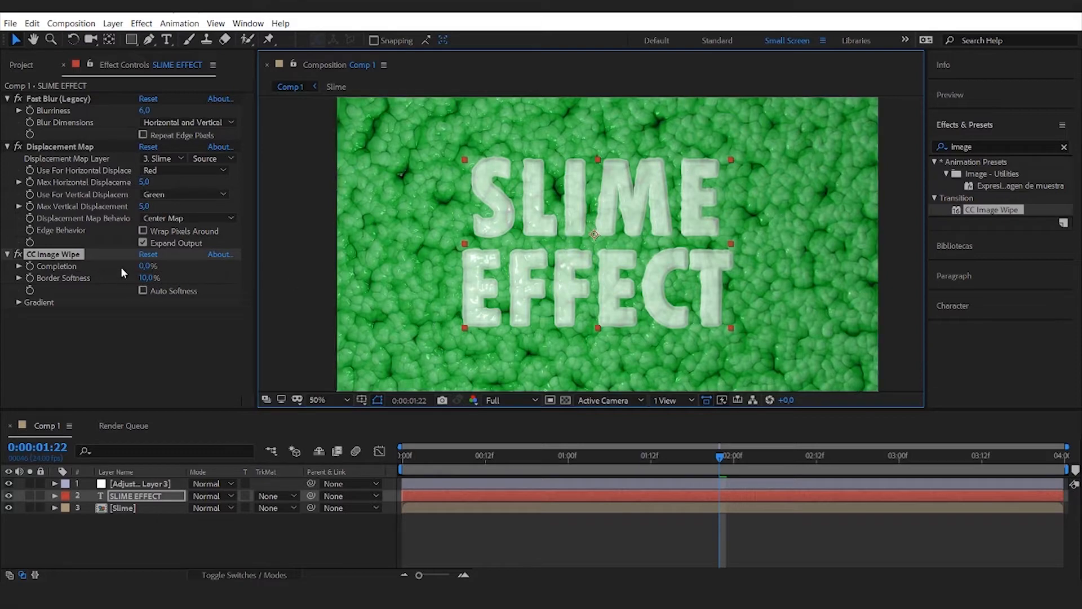
Set the Gradient Layer of the text's CC Image Wipe to 3. Slime
left_click(20, 303)
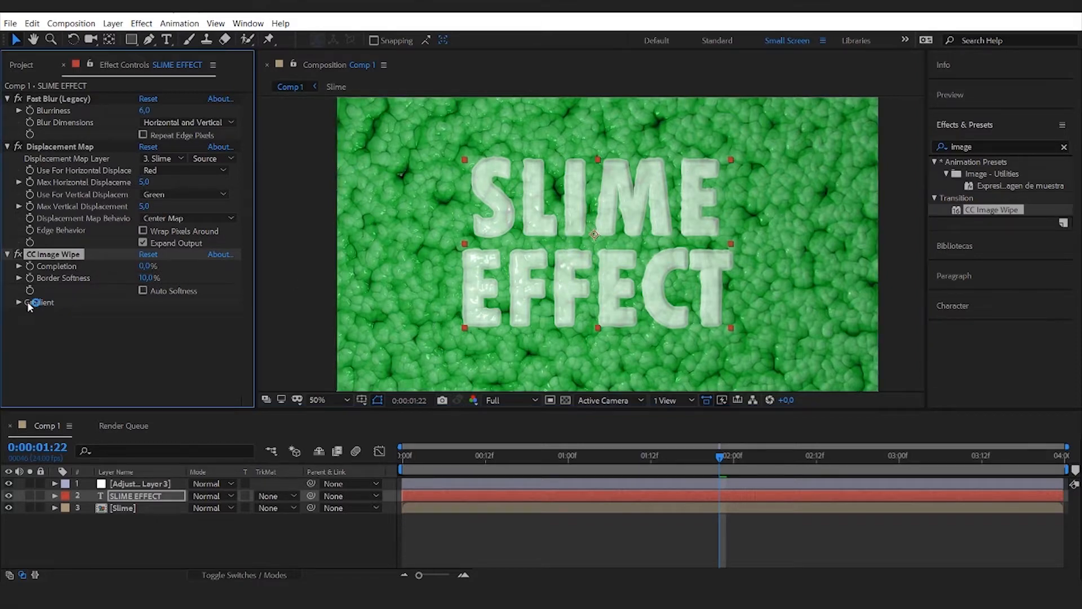
left_click(19, 303)
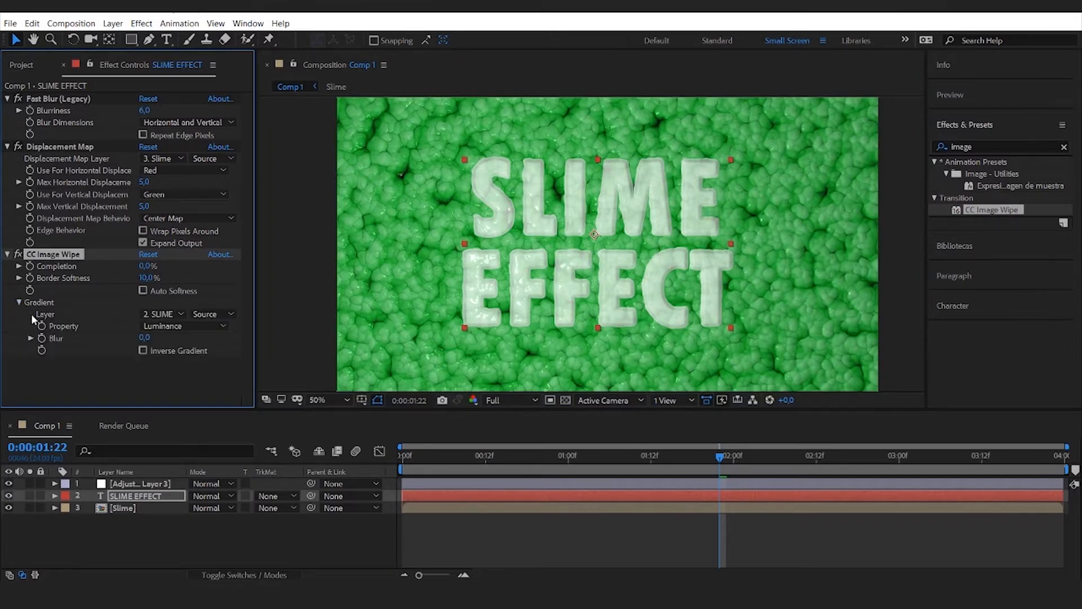
left_click(149, 313)
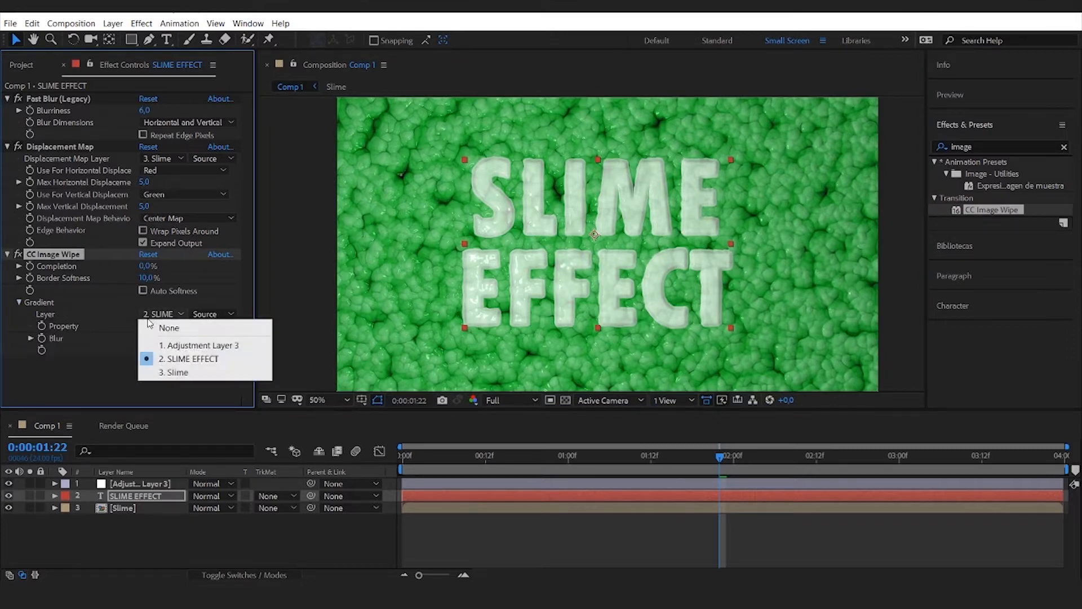
left_click(180, 372)
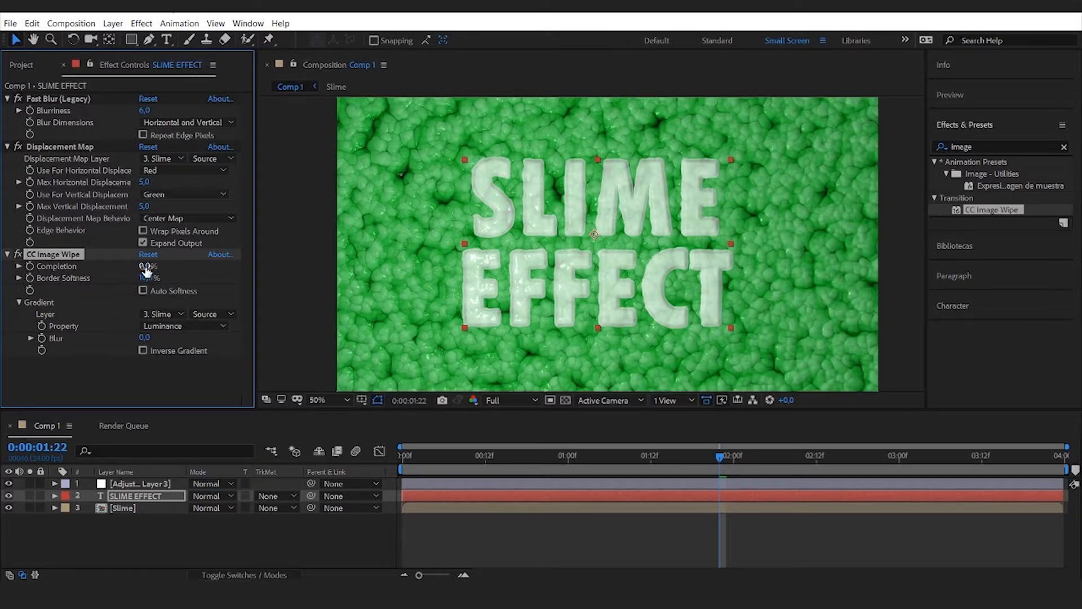
Try CC Image Wipe Completion values of 48%, 58% and 47% while examining the letters up close
left_click_drag(151, 266, 177, 264)
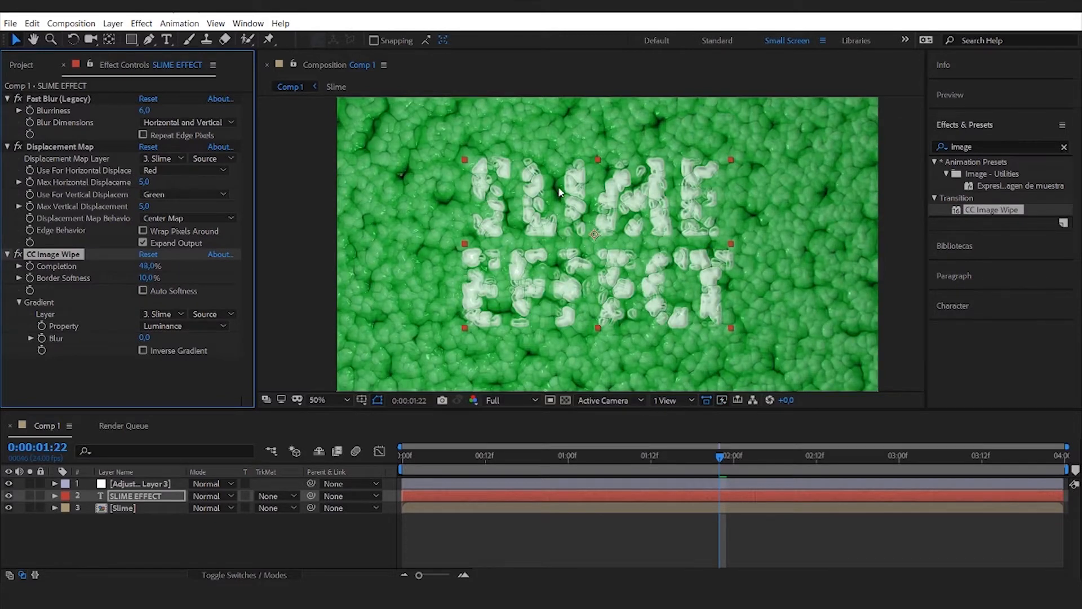
scroll(558, 186, "up", 2)
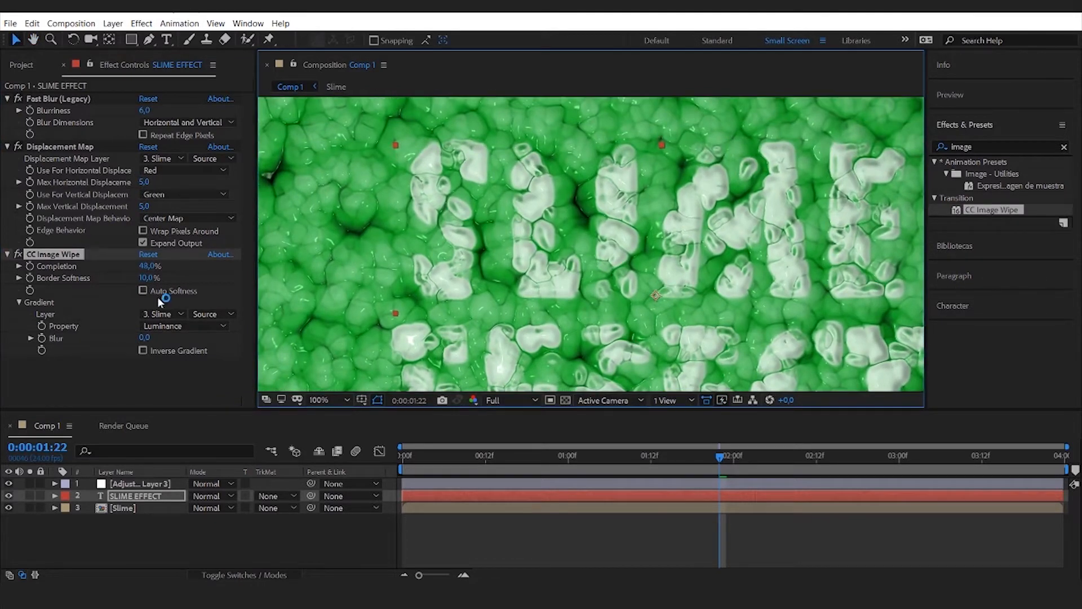
left_click_drag(147, 266, 168, 267)
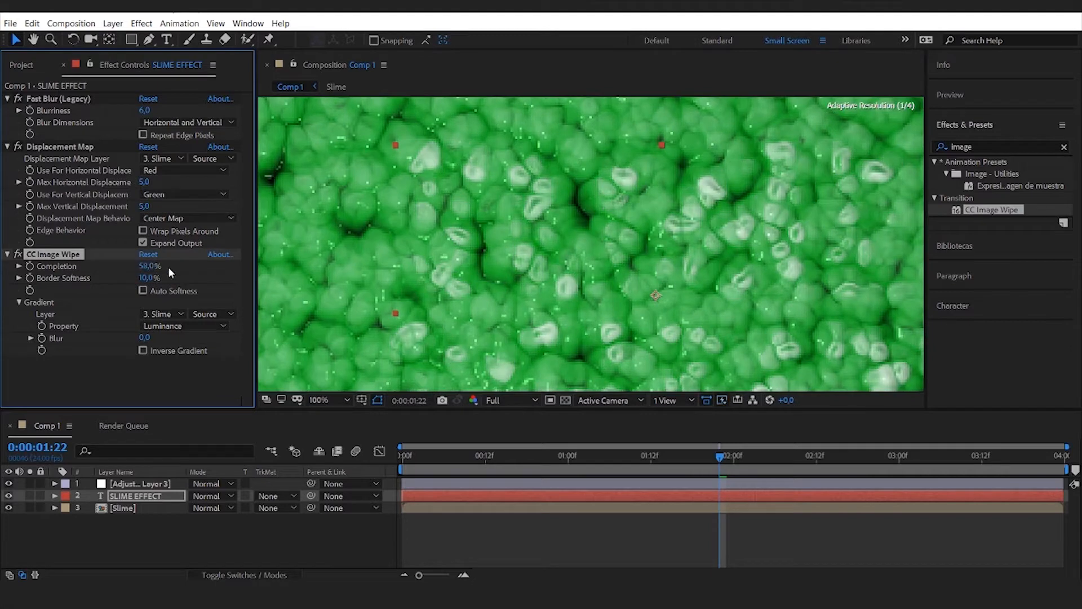
key("h")
left_click_drag(697, 280, 552, 148)
key("v")
left_click_drag(150, 265, 139, 265)
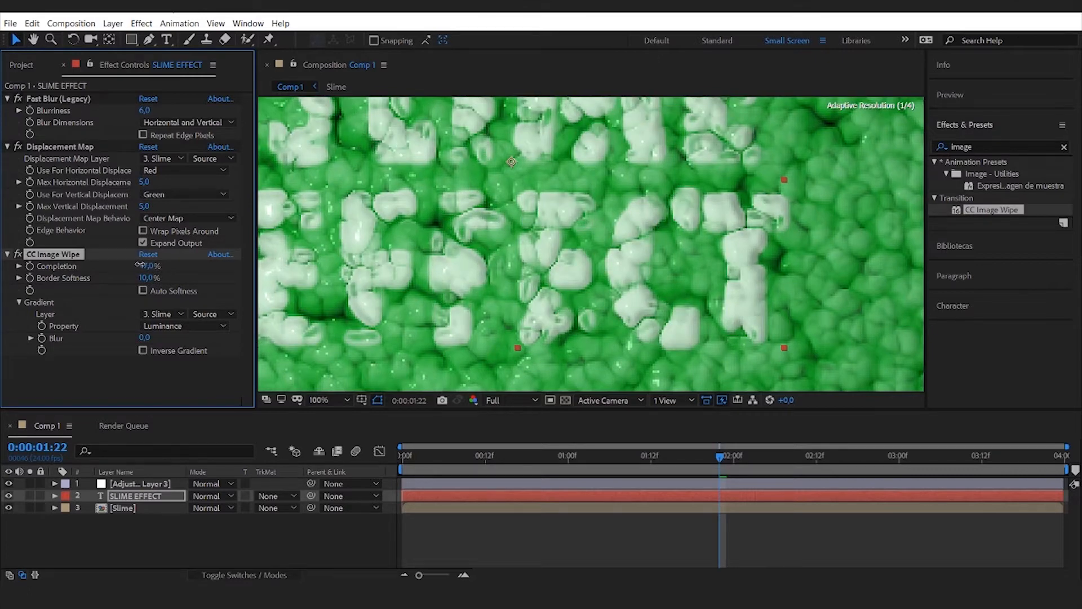
key("h")
left_click_drag(492, 192, 616, 240)
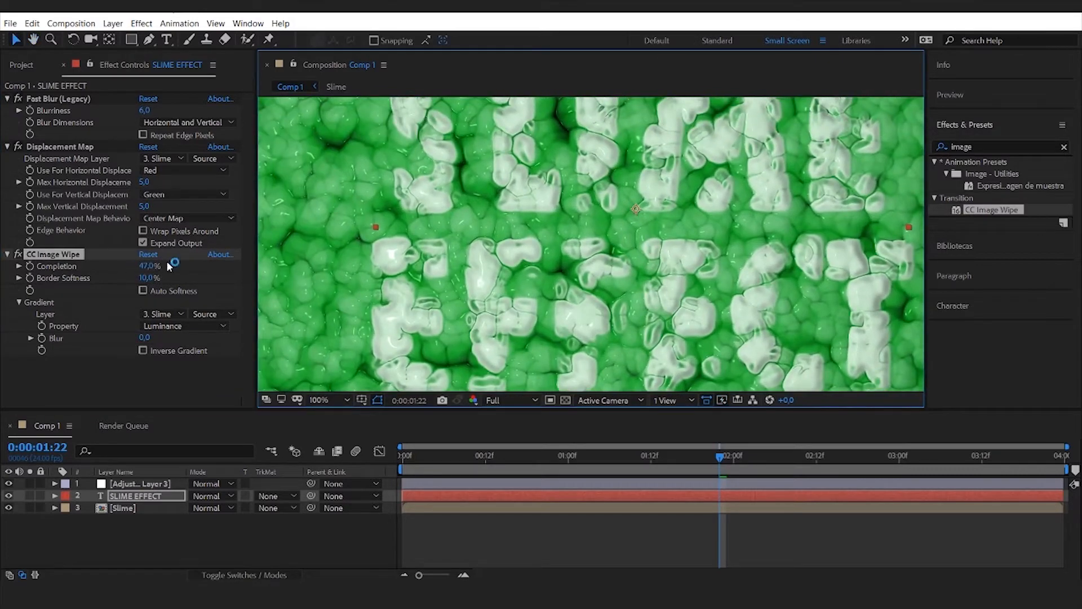
Try a CC Image Wipe Completion of 60% and preview the title around 0:00:01:22
scroll(564, 247, "down", 1)
key("space")
left_click_drag(149, 266, 195, 263)
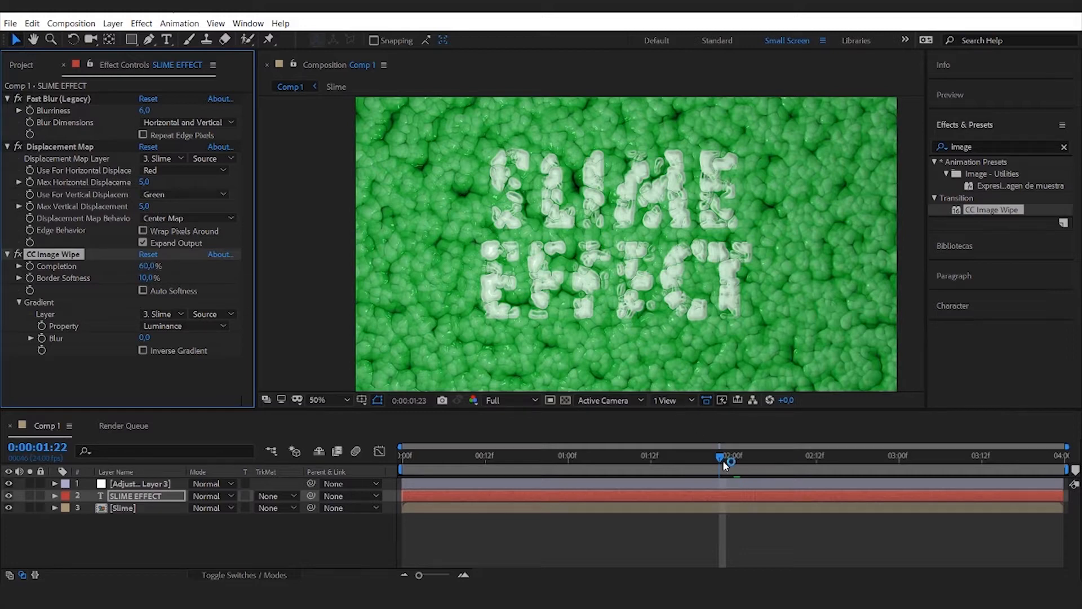
left_click_drag(720, 457, 711, 458)
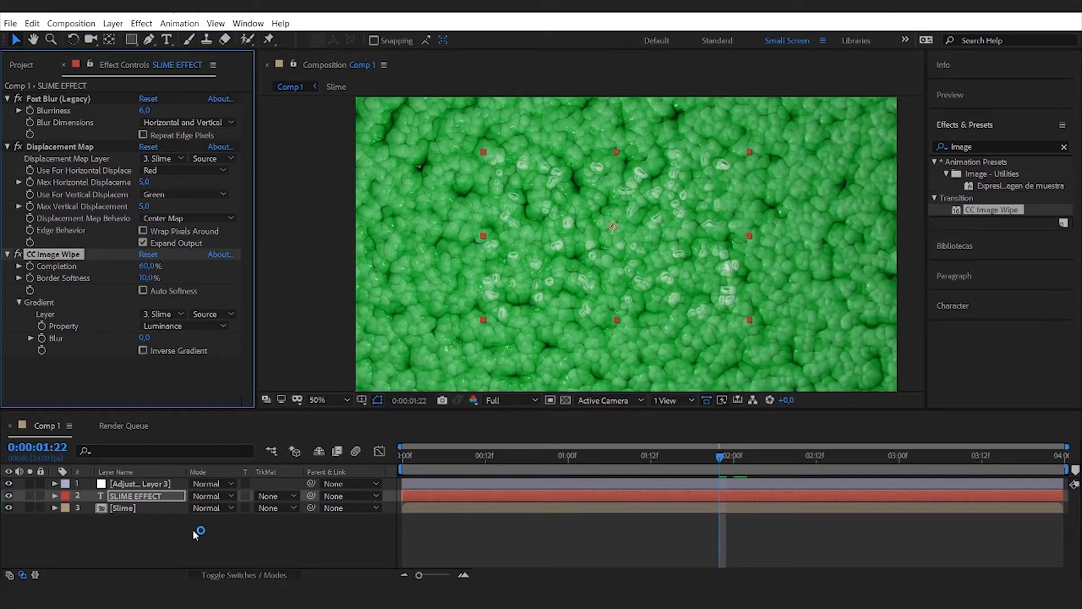
Enable Inverse Gradient on CC Image Wipe, comparing it with the option off, and set Completion to 49%
left_click(144, 349)
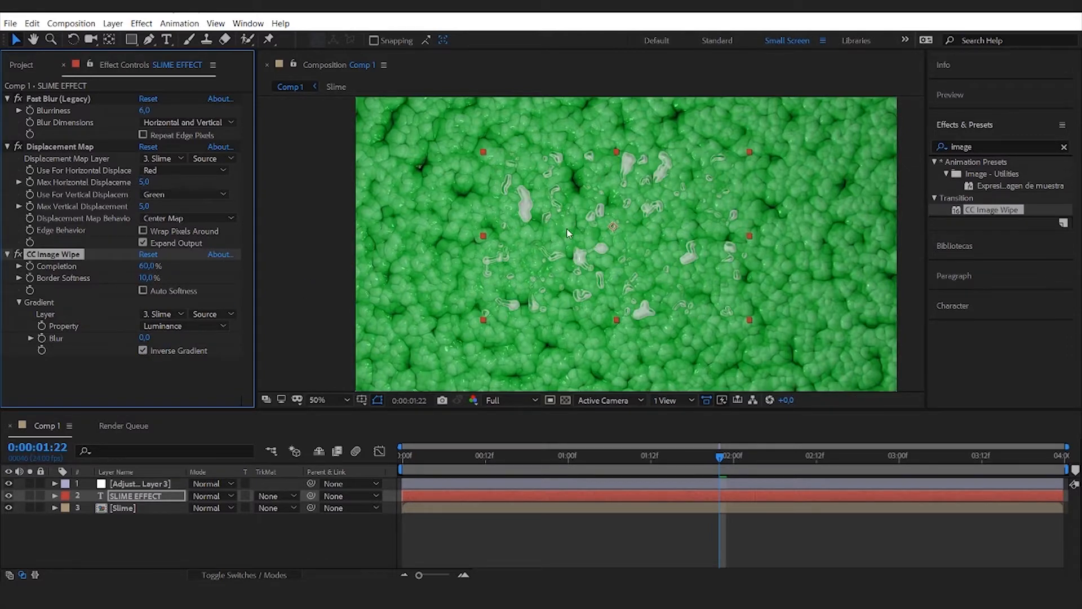
scroll(590, 228, "up", 2)
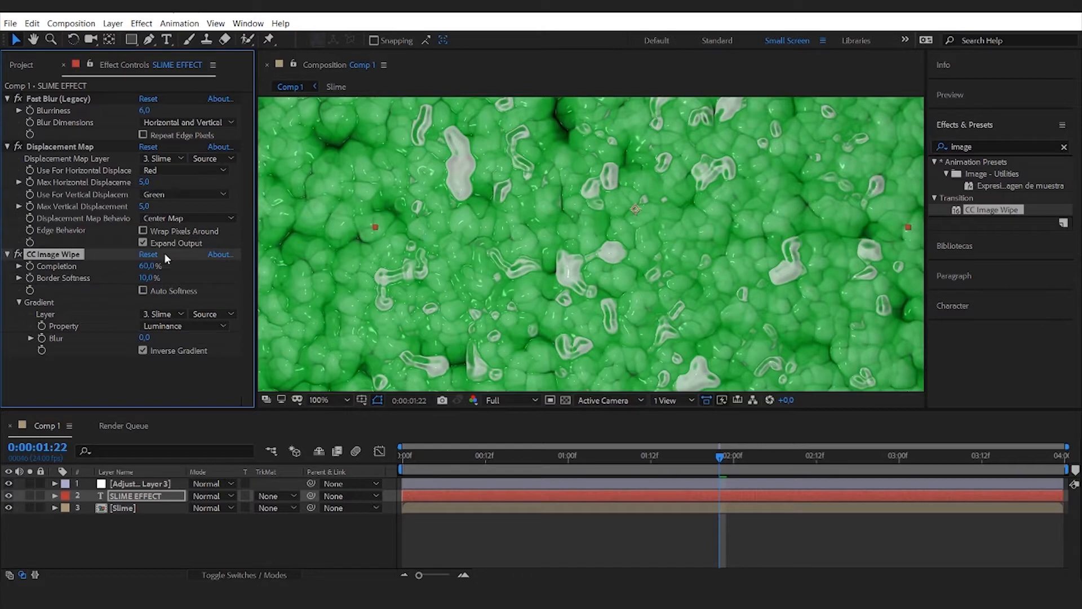
mouse_move(149, 265)
left_mouse_down()
mouse_move(129, 263)
mouse_move(142, 265)
left_mouse_up()
left_click(143, 350)
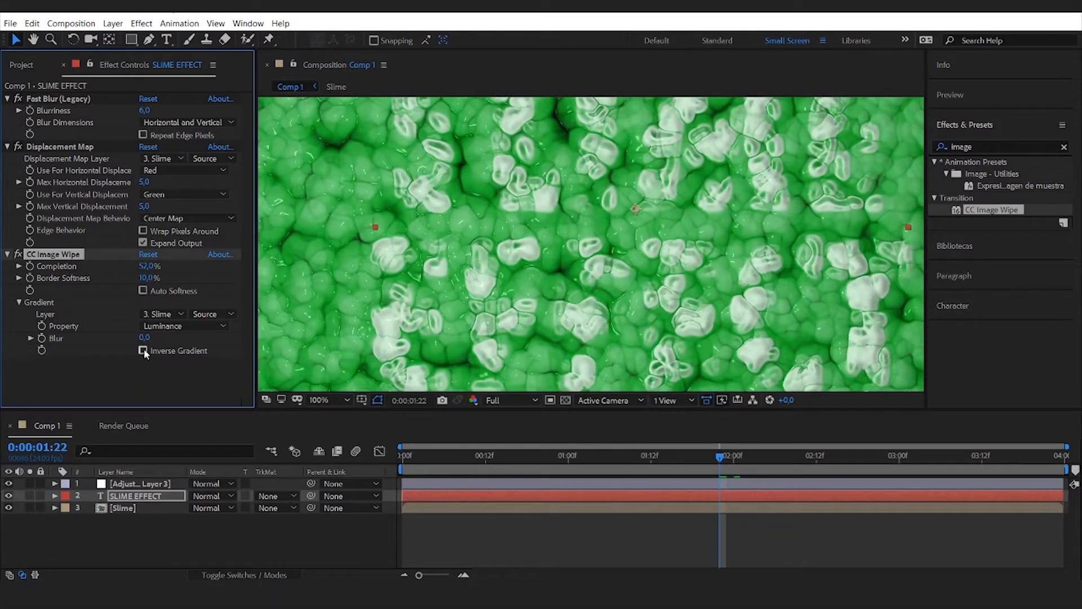
left_click(143, 350)
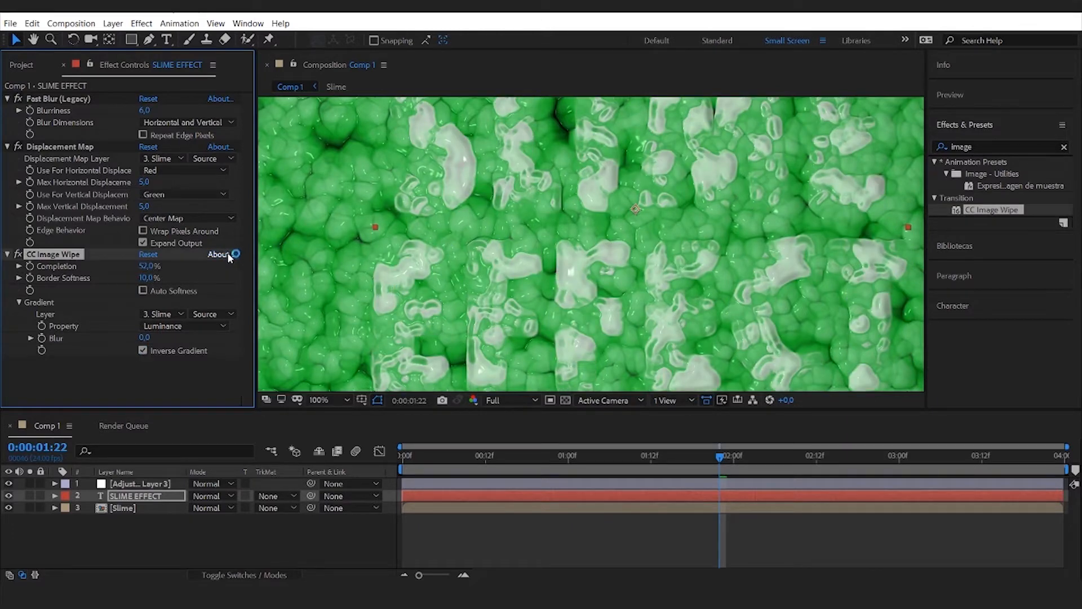
left_click_drag(151, 270, 208, 252)
key("comma")
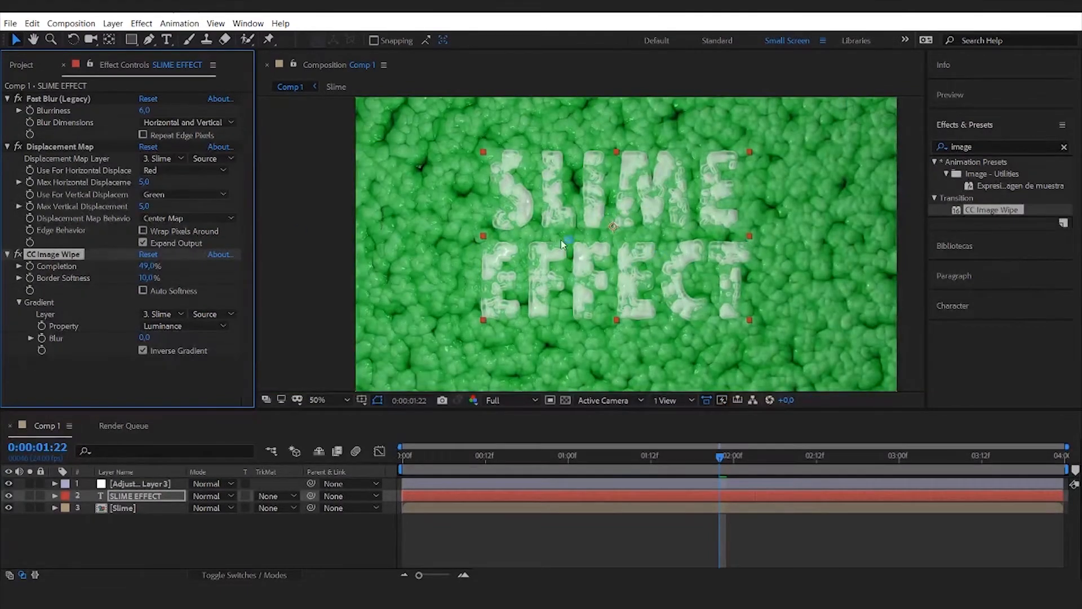
Set CC Image Wipe Completion to 80% at 0:00:00:00 and start keyframing it on the text layer
left_click_drag(721, 457, 404, 460)
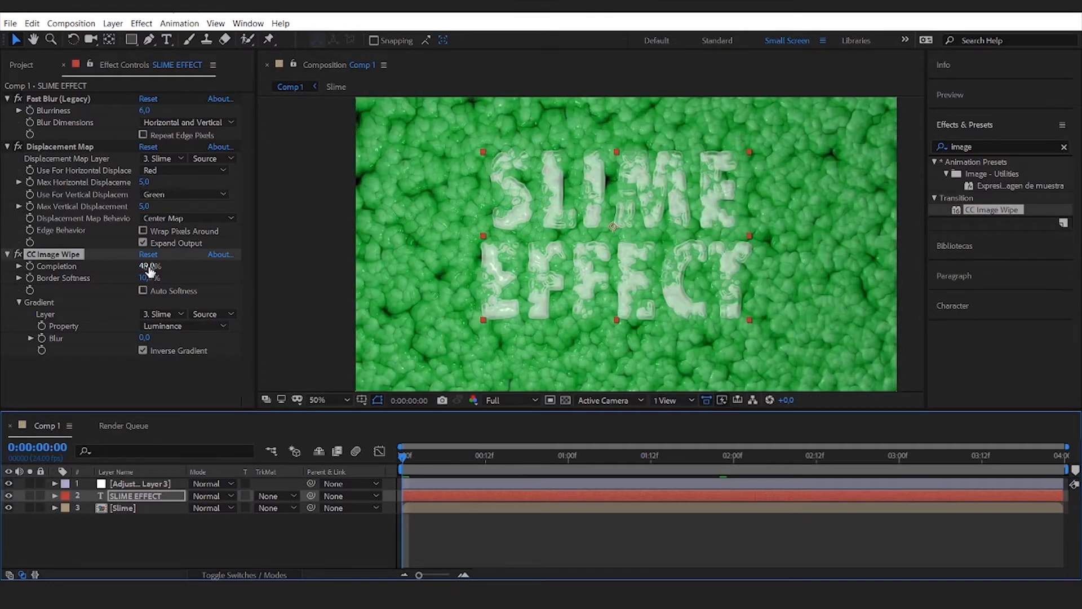
left_click_drag(147, 267, 156, 267)
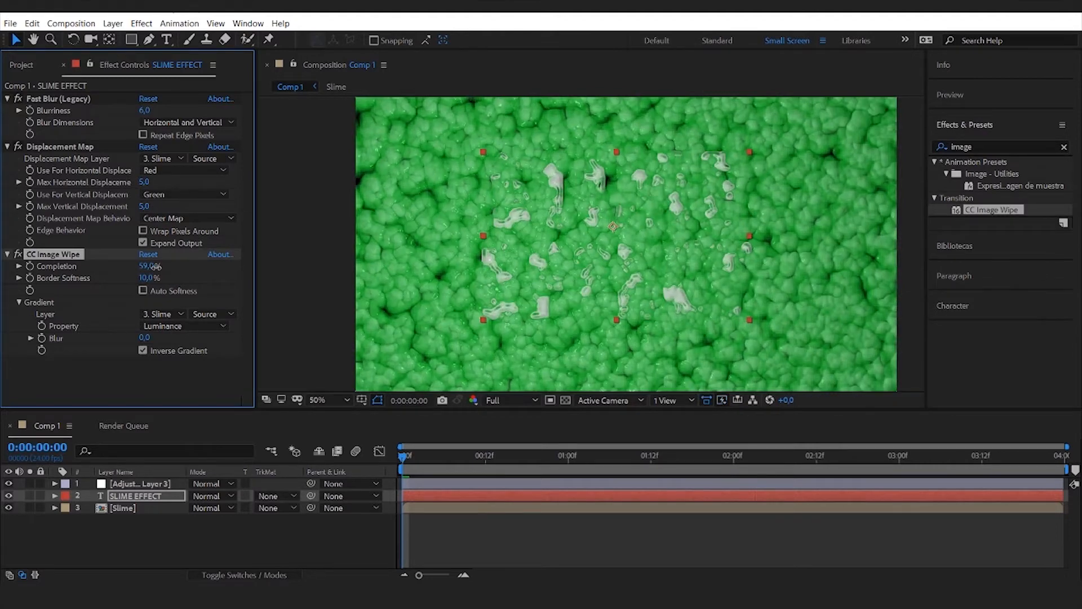
left_click_drag(157, 265, 165, 267)
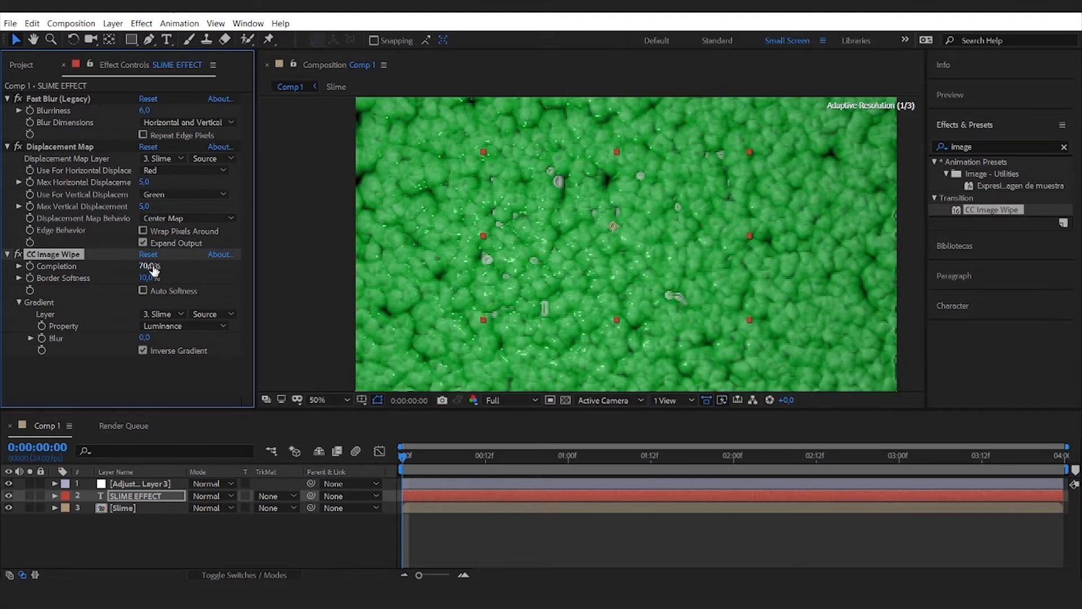
scroll(624, 226, "up", 2)
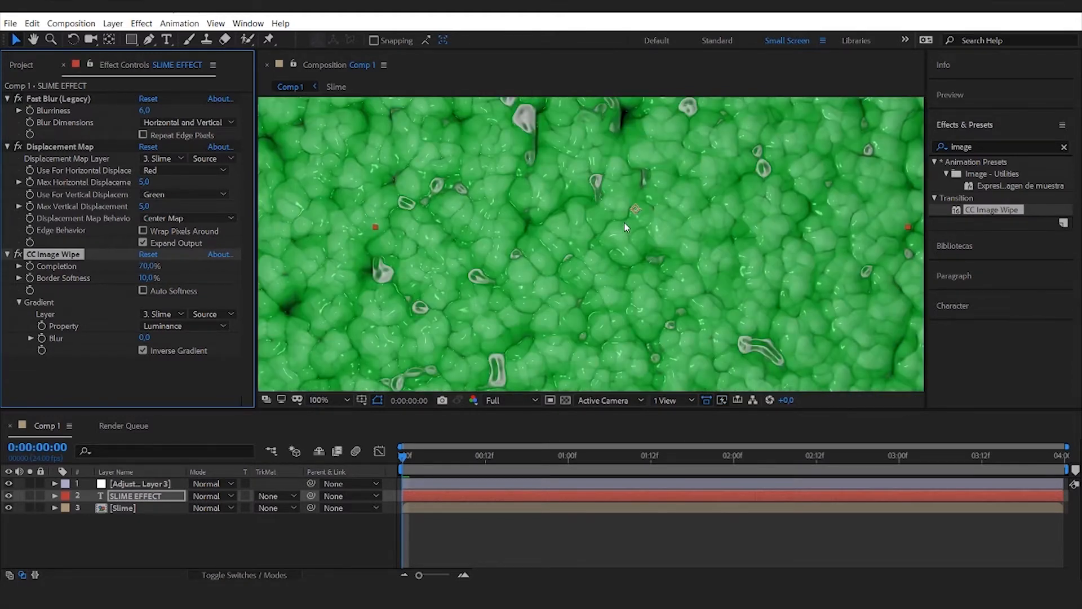
left_click(146, 266)
key("Return")
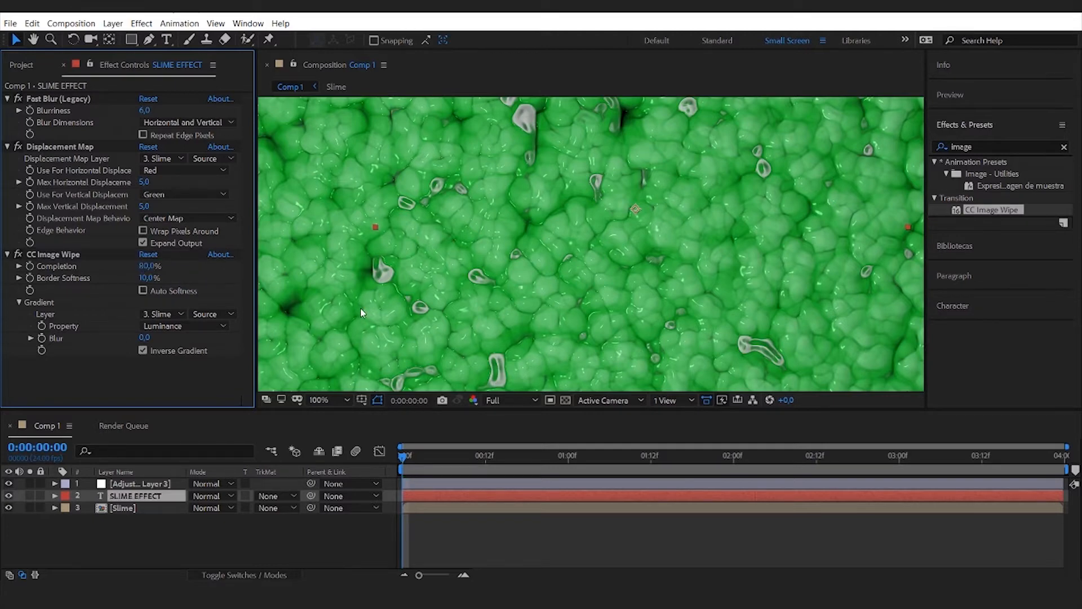
left_click(30, 266)
left_click(56, 493)
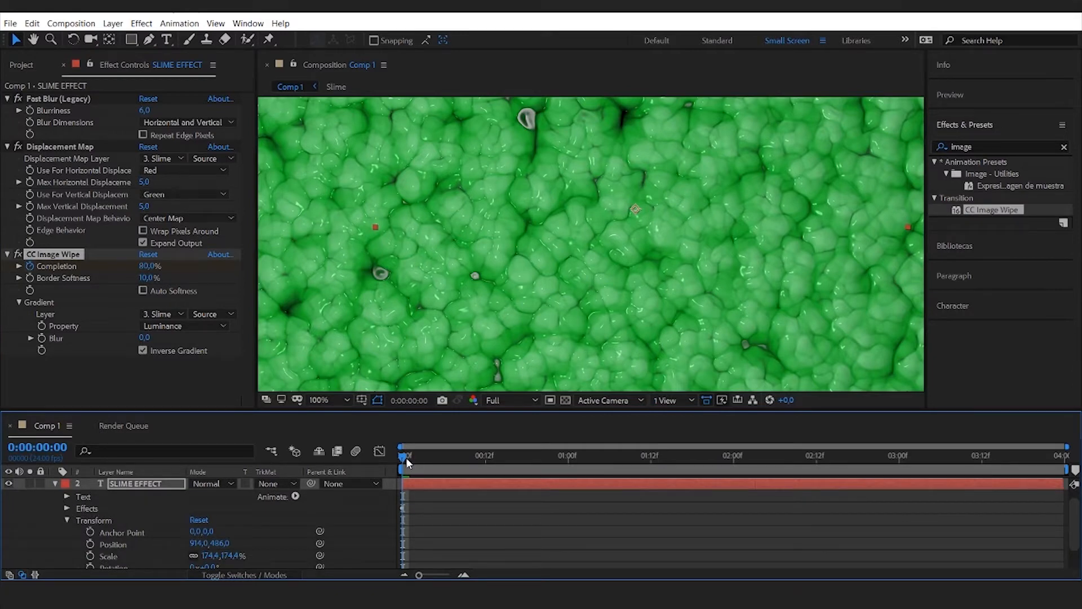
Add a Completion keyframe of 41% at 0:00:01:08
left_click_drag(406, 457, 628, 458)
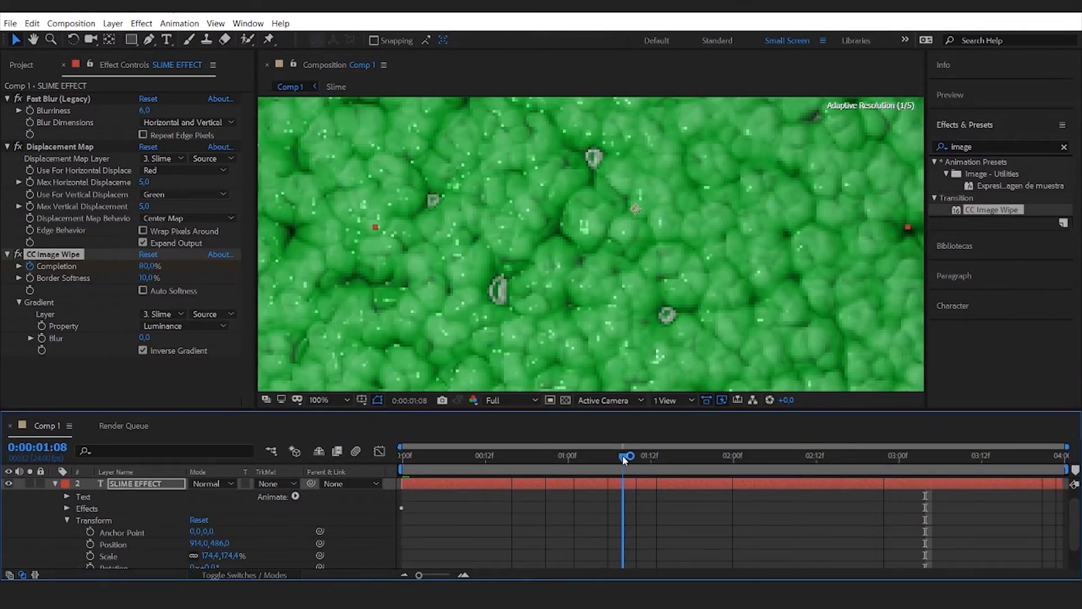
left_click_drag(149, 267, 95, 266)
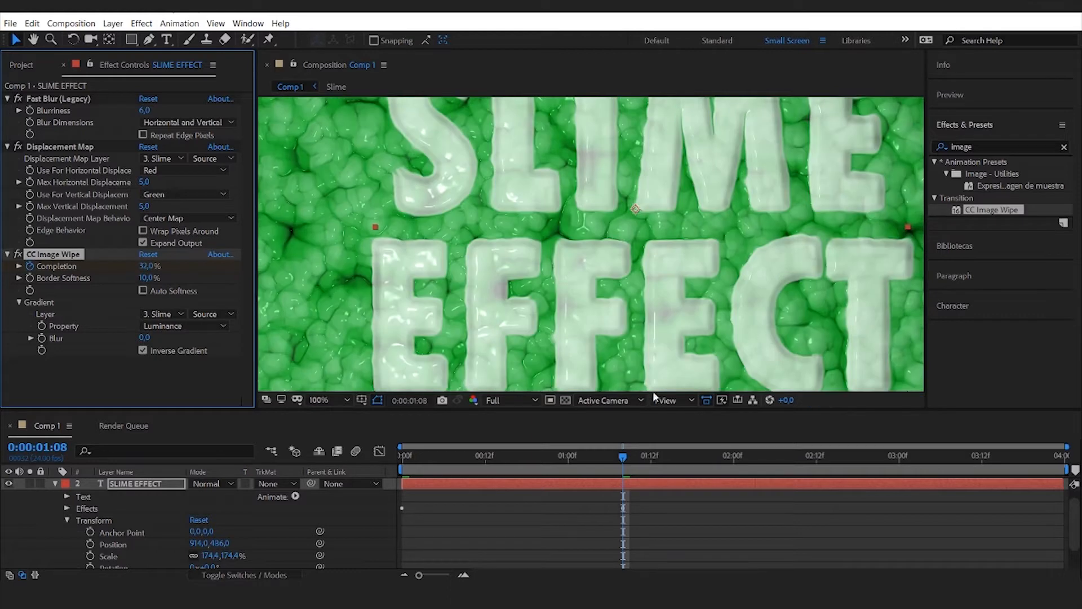
left_click_drag(146, 266, 150, 265)
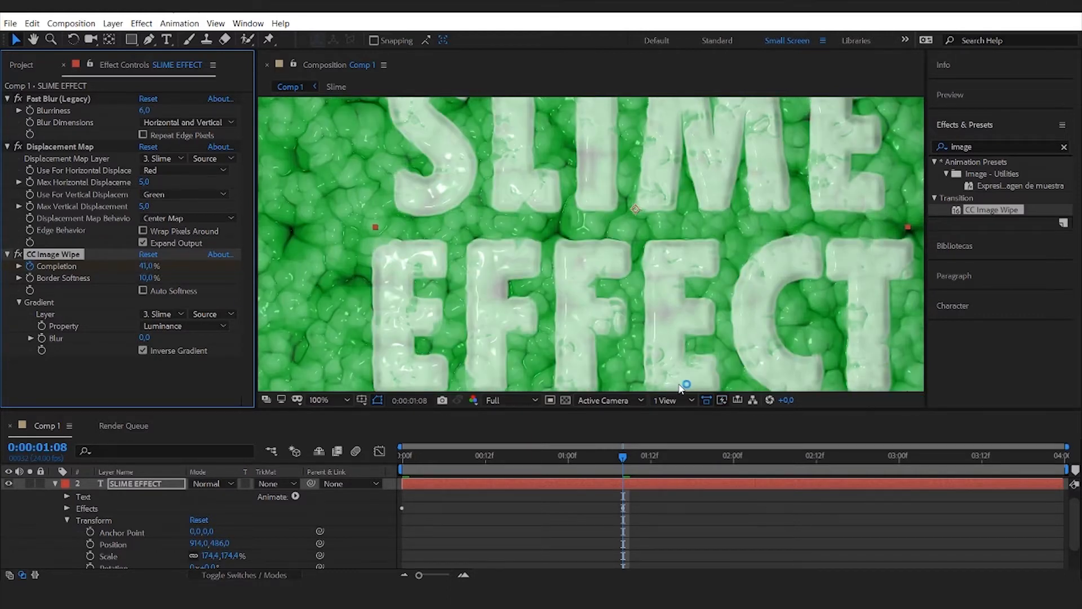
Scrub through the wipe and play it from 0:00:00:00 to check how the SLIME EFFECT title emerges
left_click_drag(630, 456, 670, 459)
left_click_drag(686, 460, 783, 459)
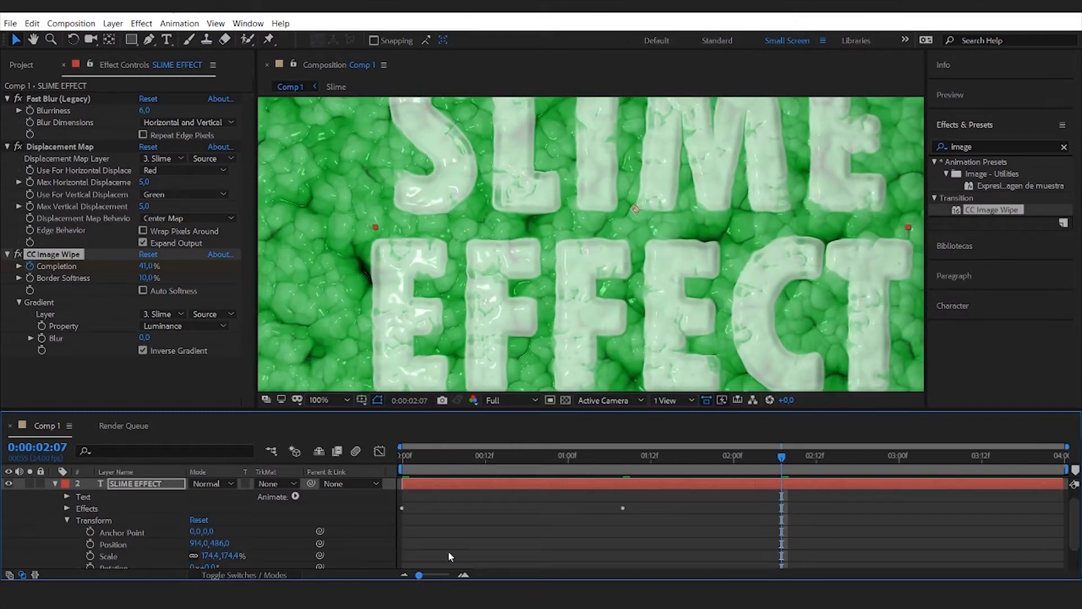
left_click_drag(781, 454, 402, 459)
scroll(618, 289, "down", 3)
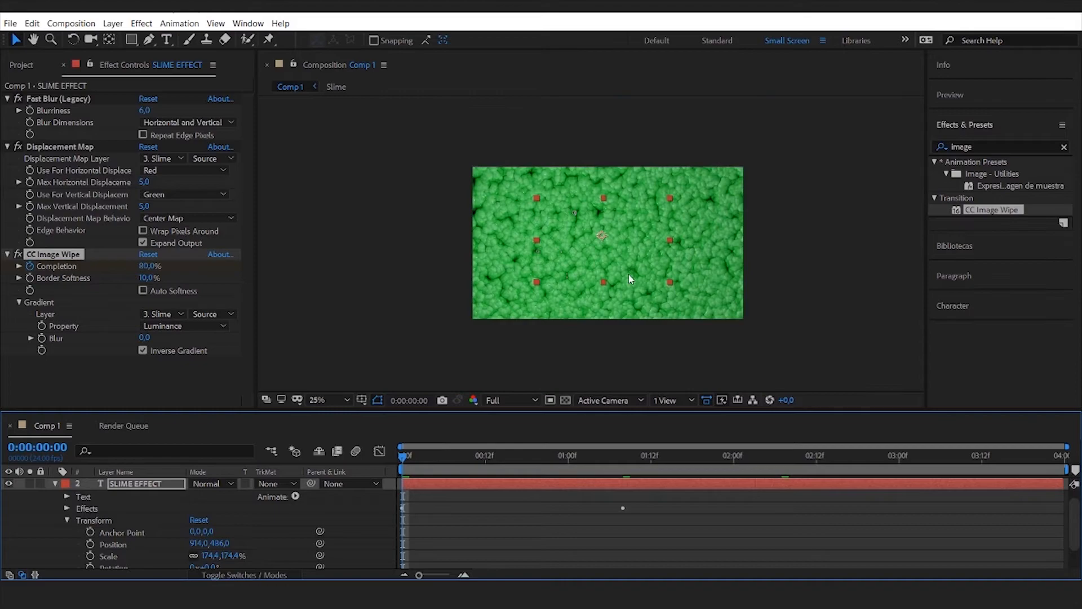
scroll(631, 279, "up", 2)
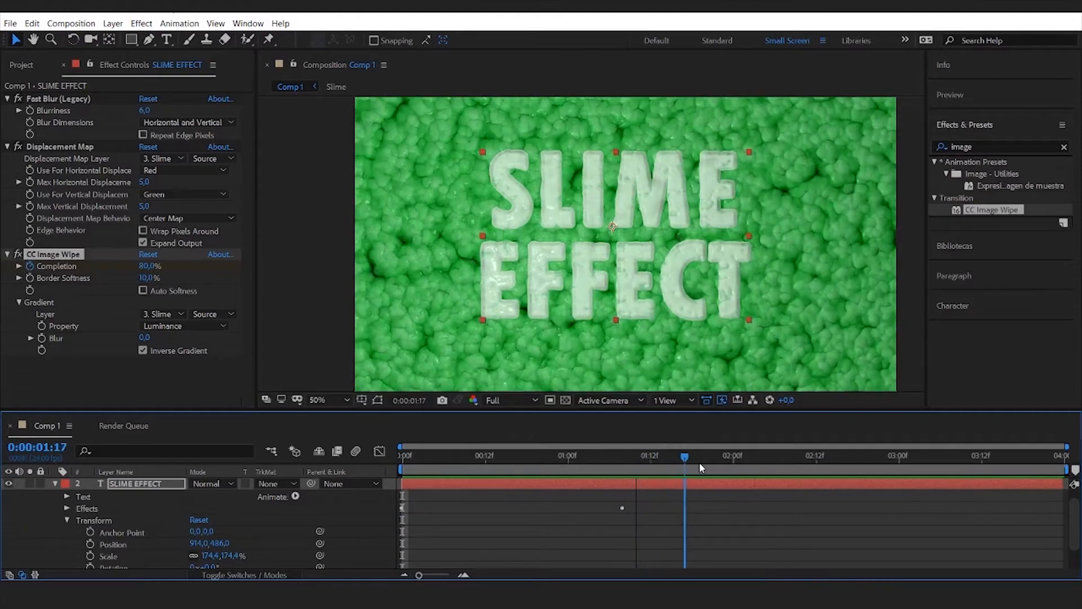
key("space")
Reveal the text layer's CC Image Wipe properties and add a 41% Completion keyframe at 0:00:02:17
left_click(851, 459)
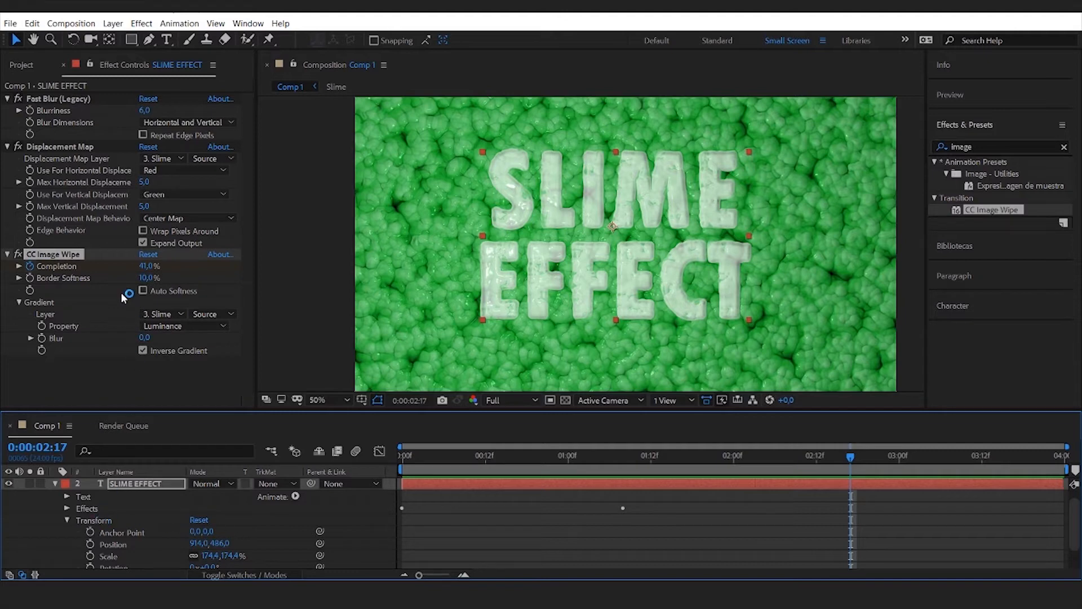
left_click(67, 509)
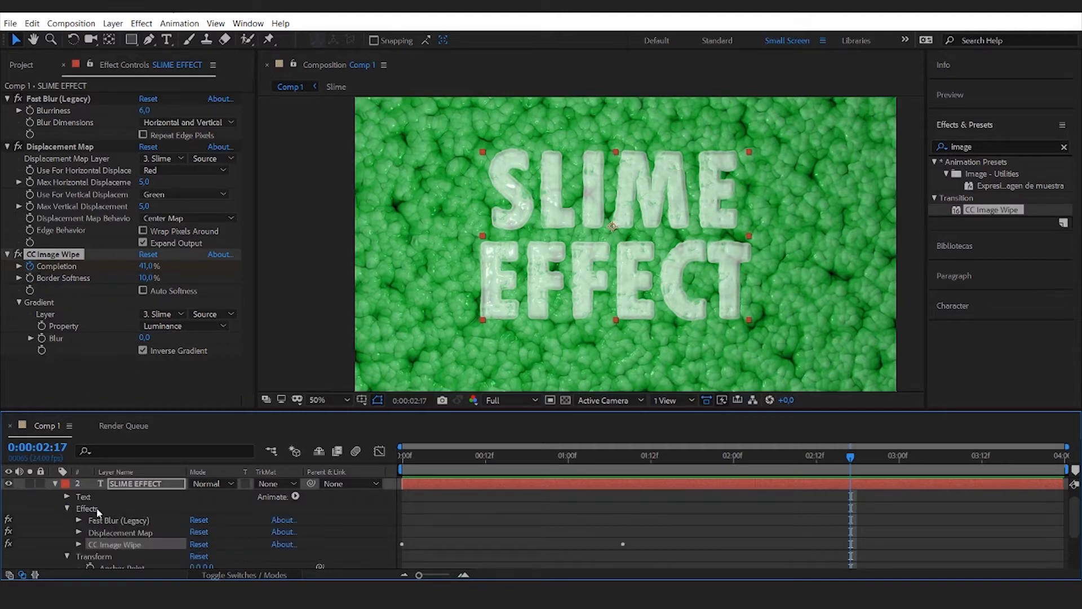
left_click(78, 545)
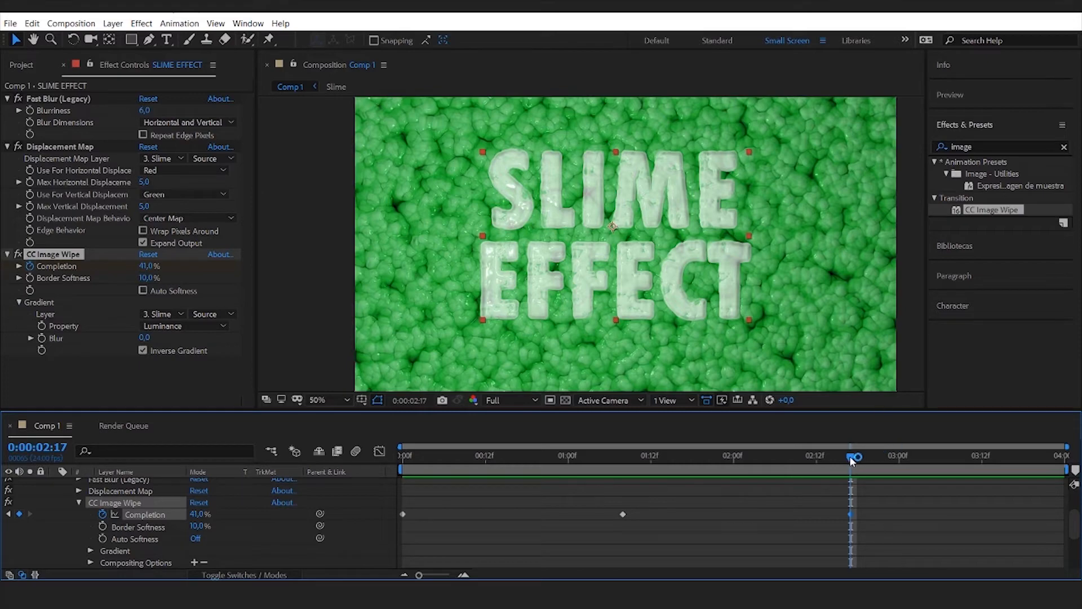
Add a CC Image Wipe Completion keyframe of 91% at 0:00:03:22 on the text layer and scrub back to 0:00:02:07
left_click_drag(854, 455, 1052, 461)
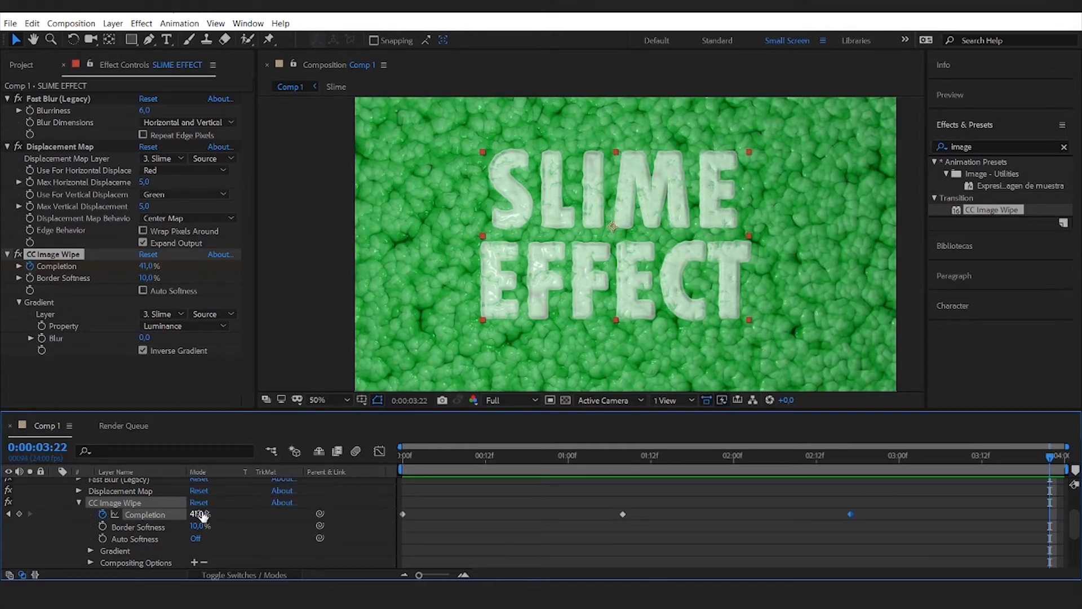
left_click_drag(197, 514, 232, 514)
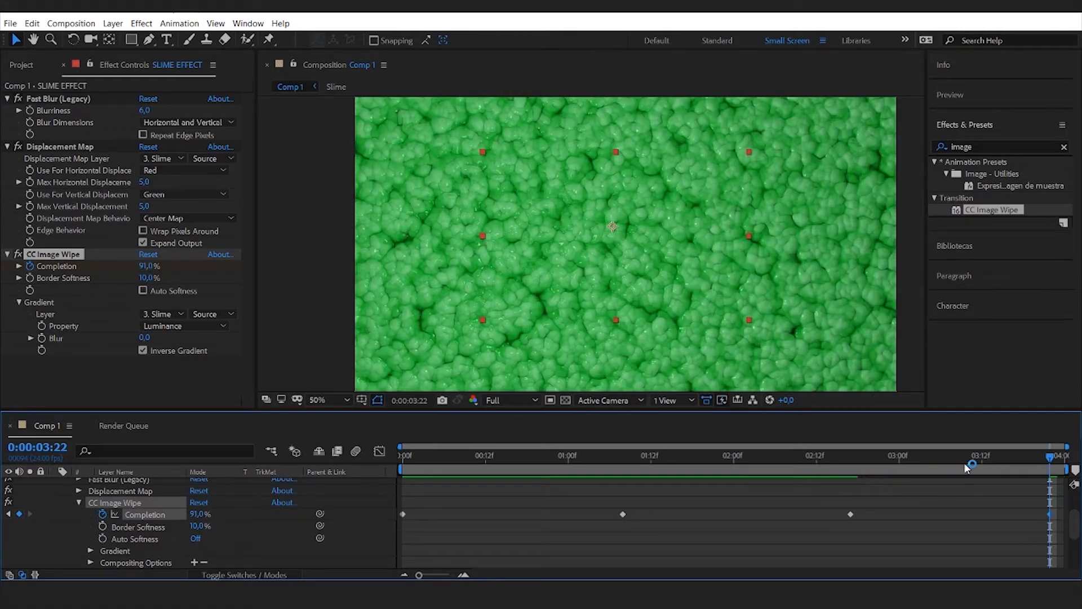
left_click_drag(843, 455, 781, 456)
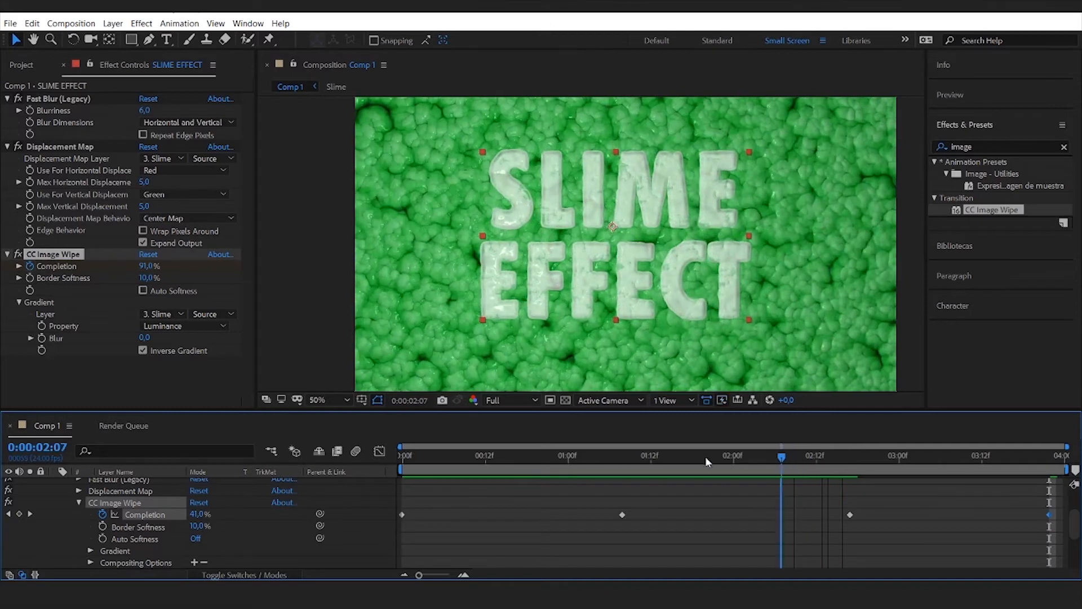
Collapse the text layer's CC Image Wipe properties and lower the layer's Opacity to 54%
left_click(79, 503)
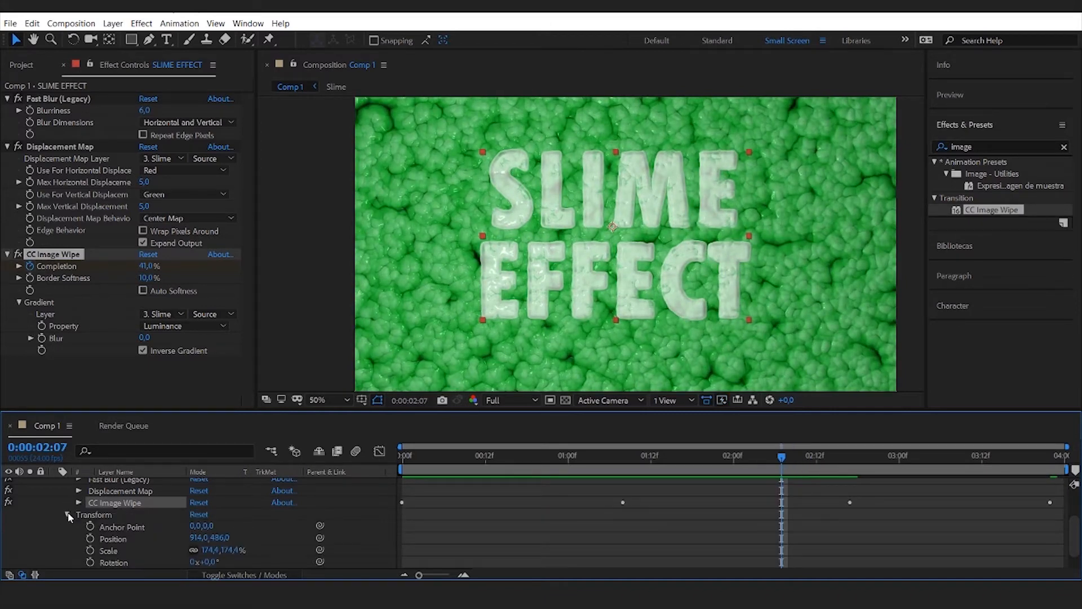
scroll(170, 549, "down", 2)
left_click_drag(196, 550, 189, 550)
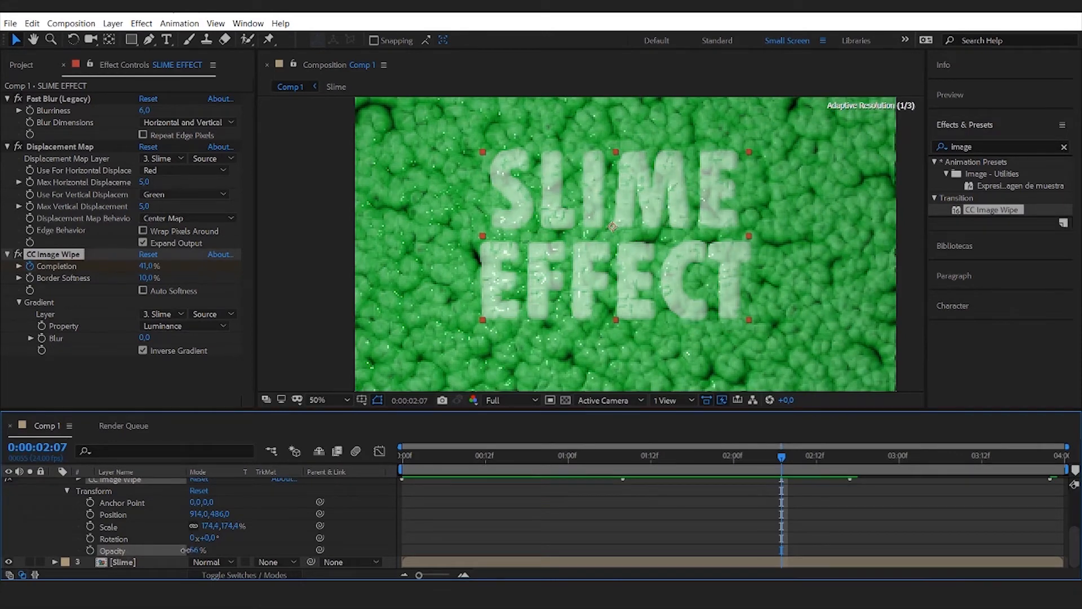
left_click_drag(183, 549, 184, 549)
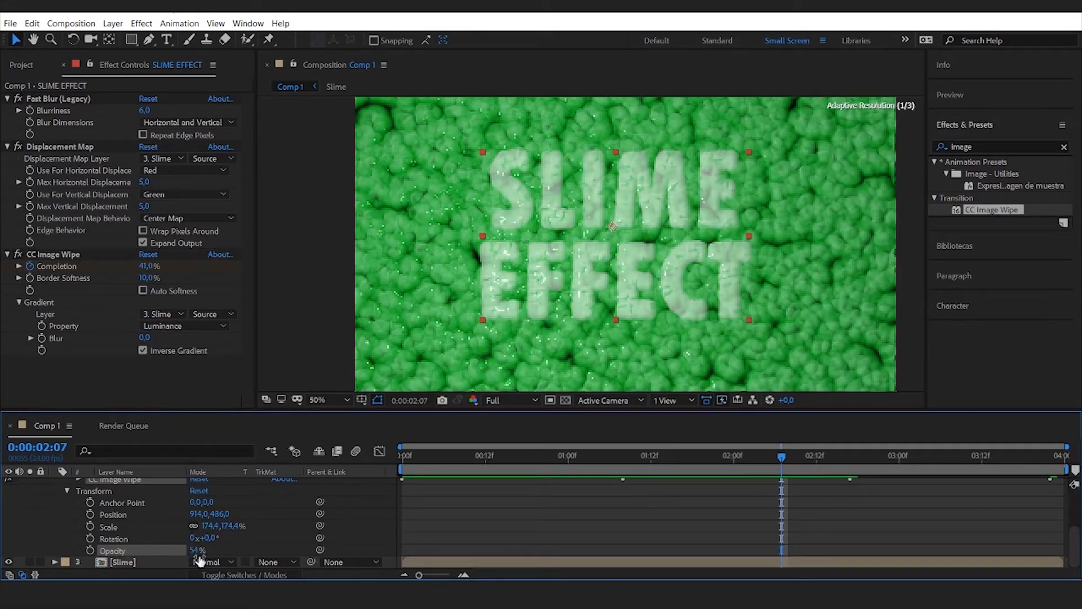
Inspect the semi-transparent SLIME EFFECT title up close and play the composition from 0:00:00:00
scroll(590, 243, "up", 2)
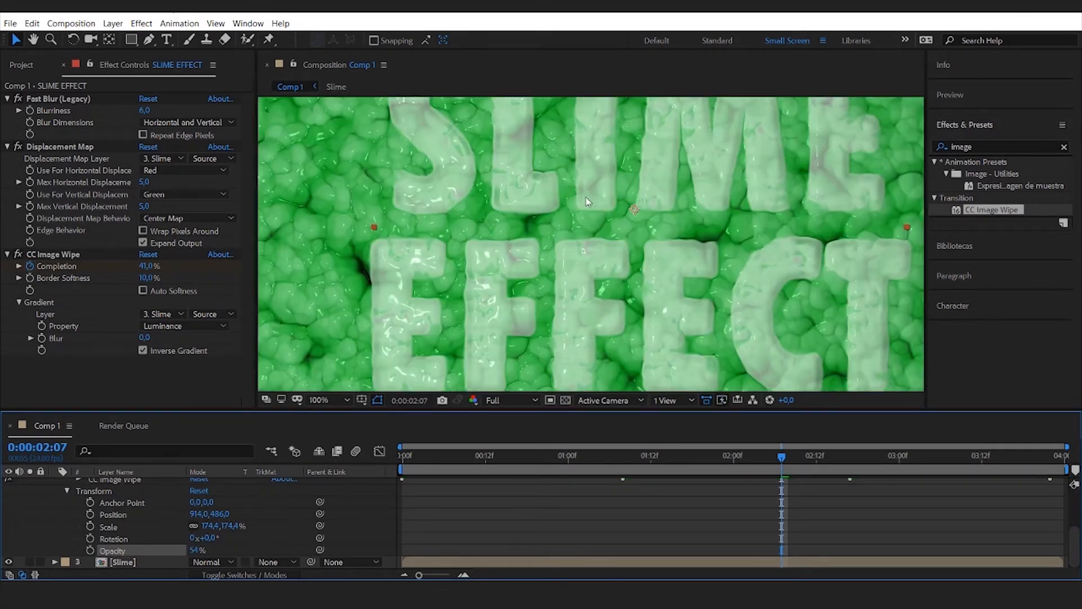
scroll(586, 198, "down", 2)
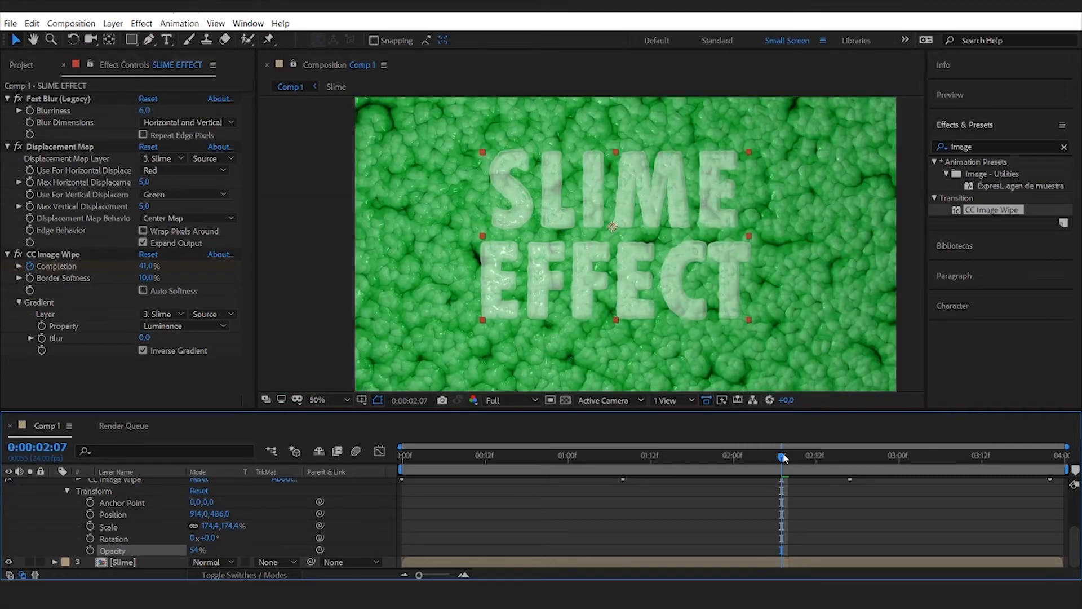
left_click_drag(785, 457, 388, 458)
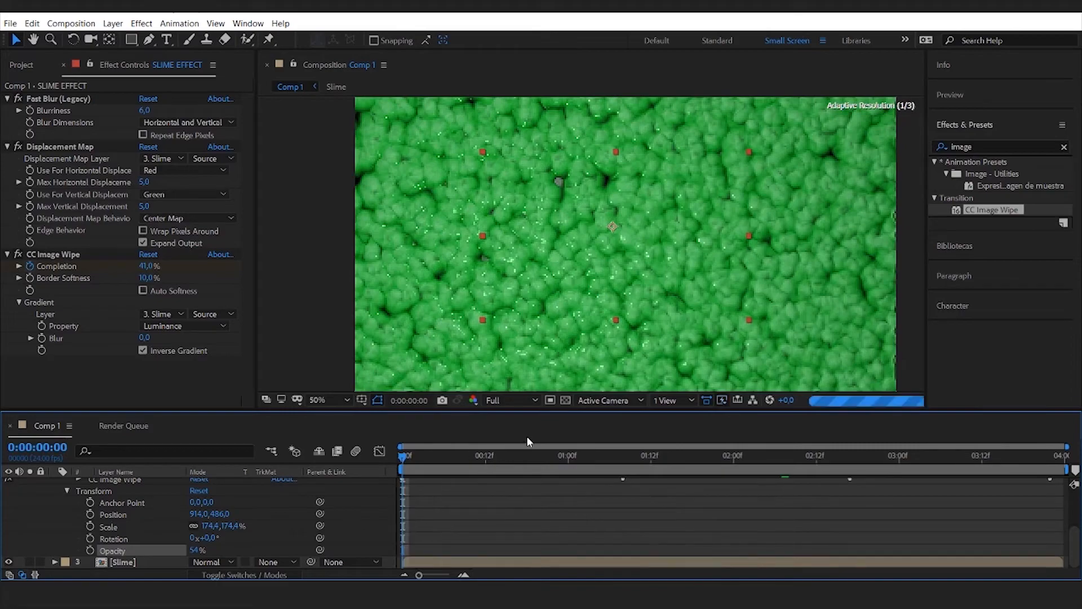
key("space")
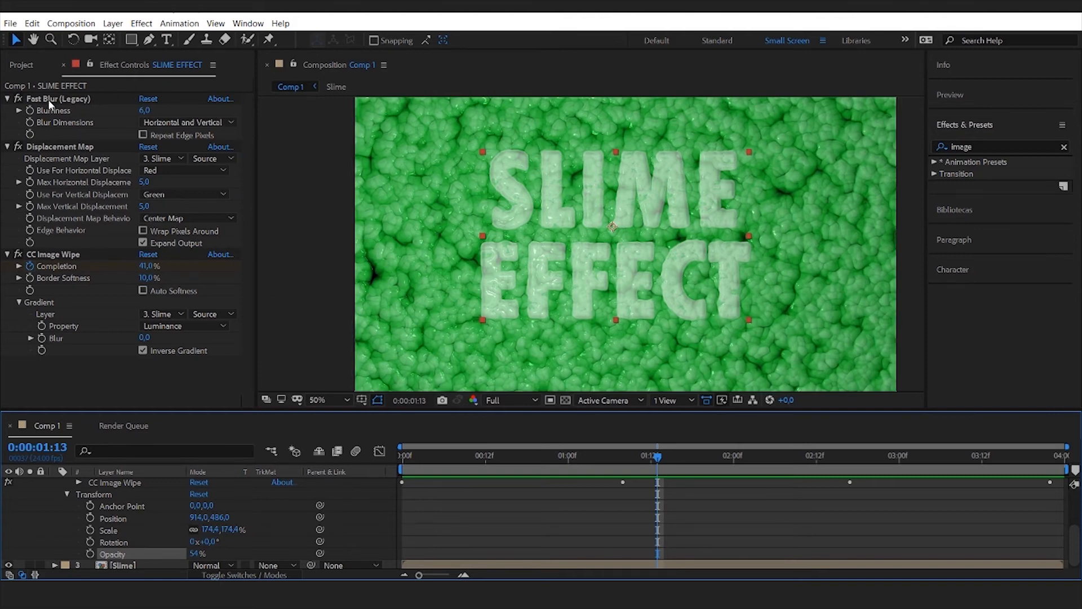
Set the text layer's Fast Blur (Legacy) Blurriness to 10
left_click(144, 111)
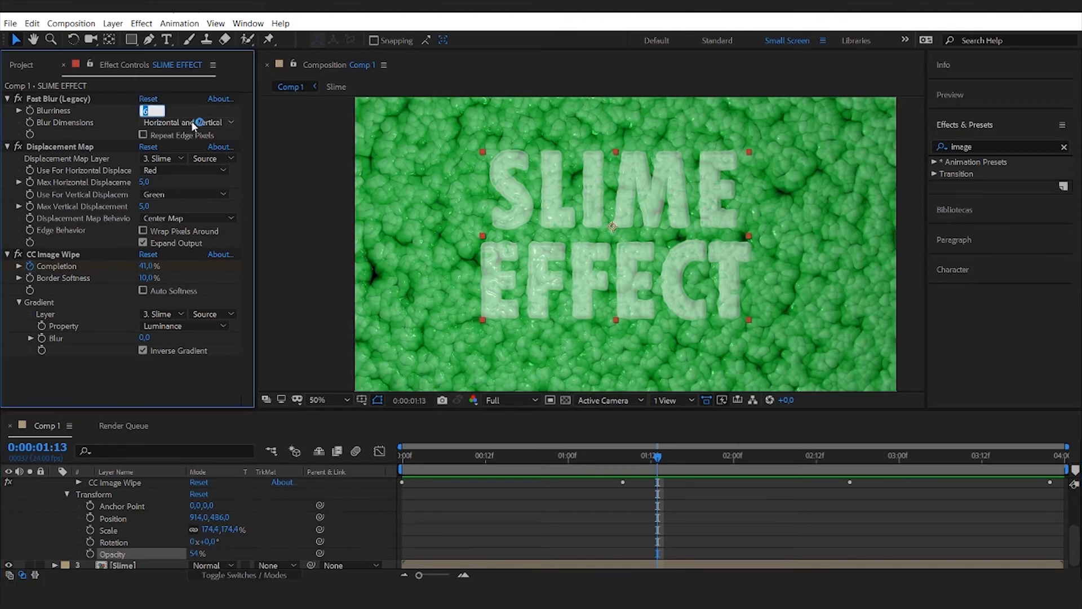
type("10")
left_click(152, 372)
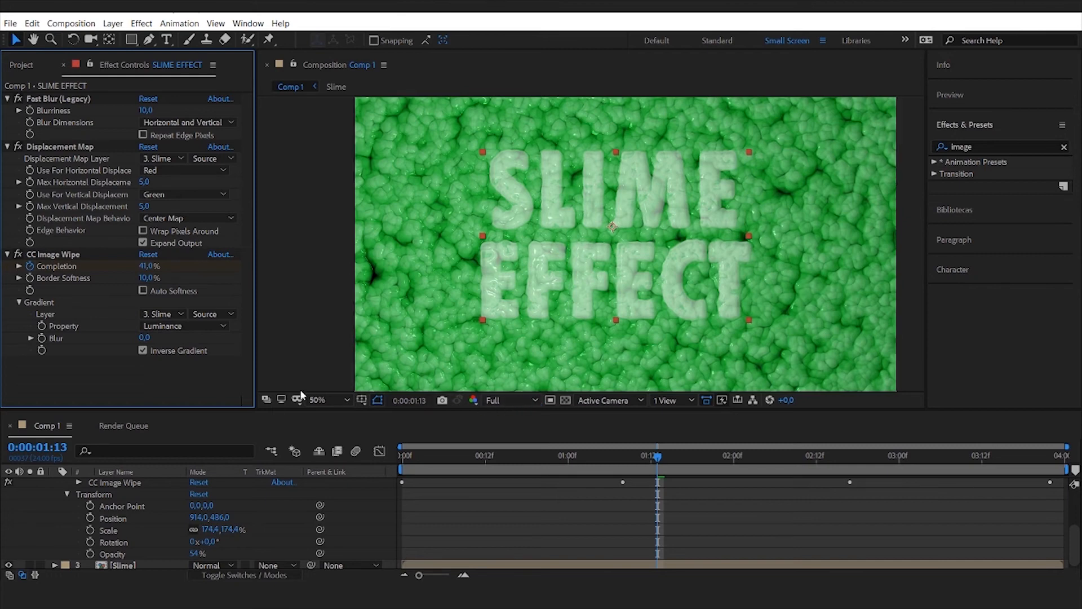
Try an Opacity of 40% on the text layer and preview the title over the moving slime
left_click(196, 554)
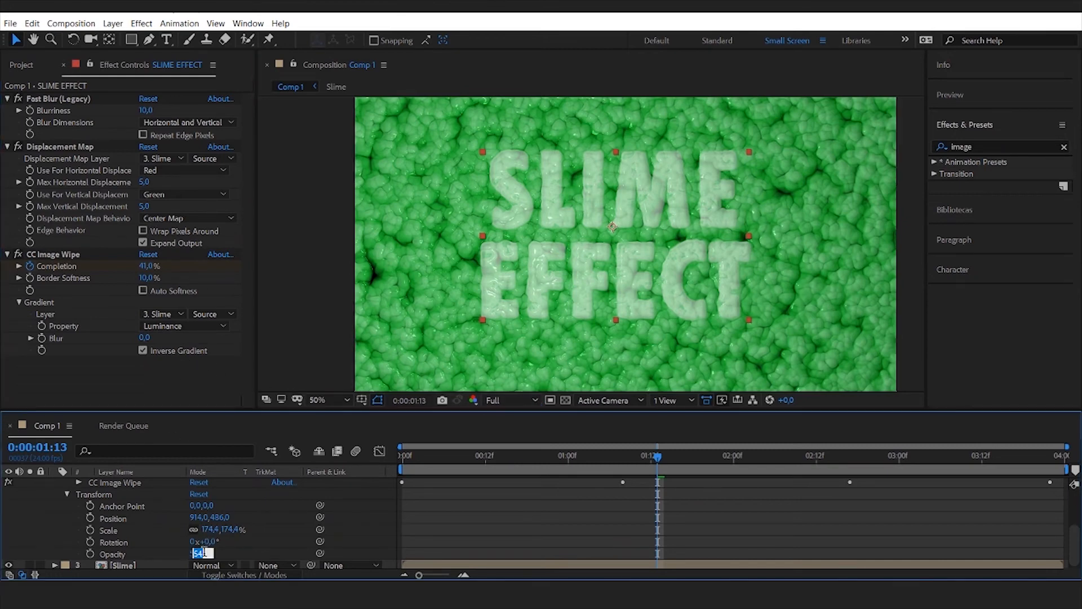
type("40")
key("Return")
left_click_drag(661, 459, 686, 459)
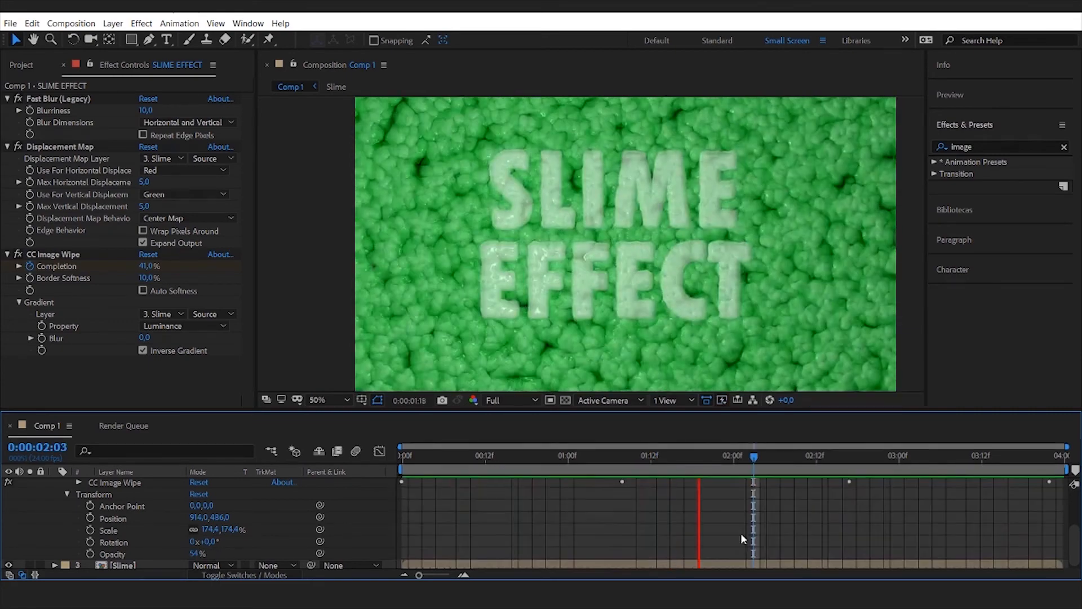